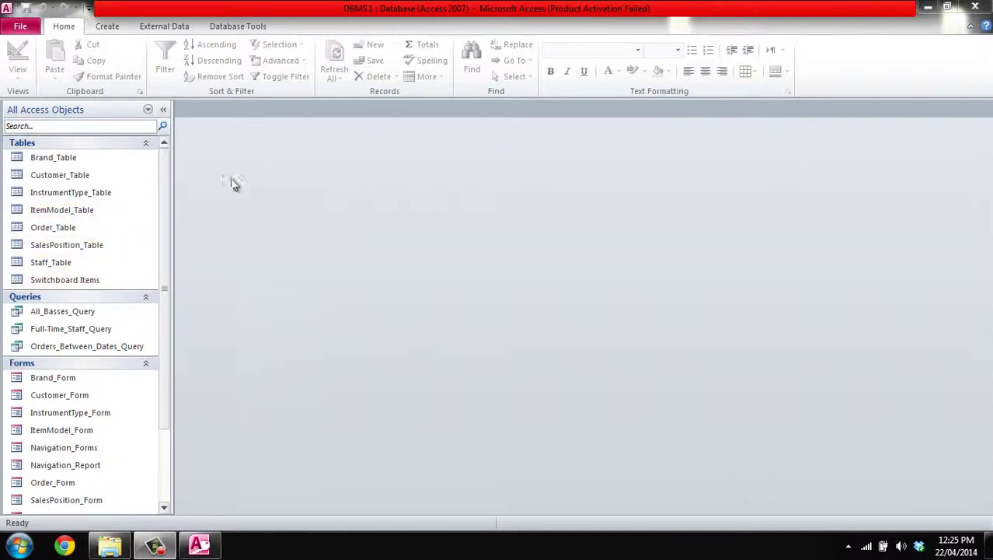
# Open the Brand, Customer, InstrumentType, ItemModel, Order, SalesPosition and Staff tables in Datasheet View.
pyautogui.click(130, 164)
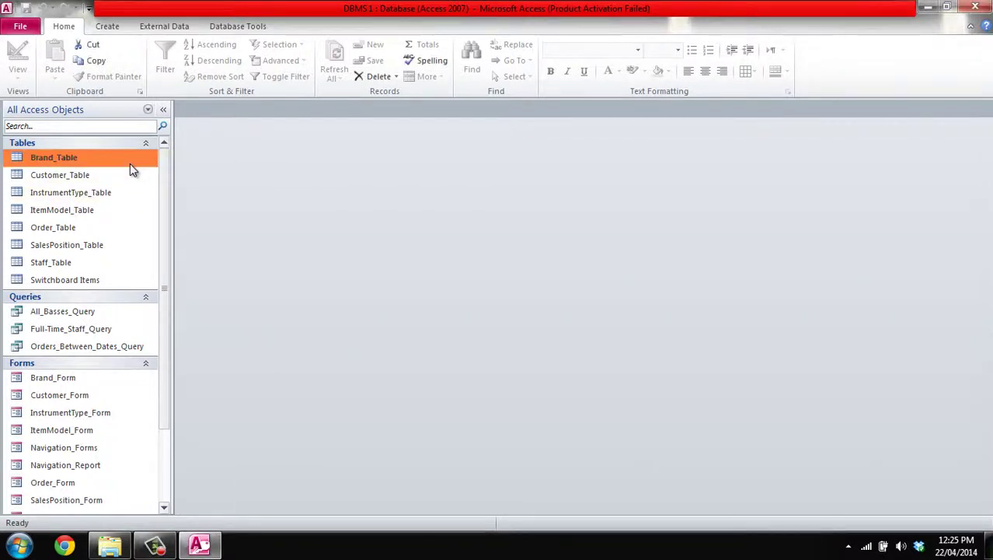
pyautogui.doubleClick(130, 164)
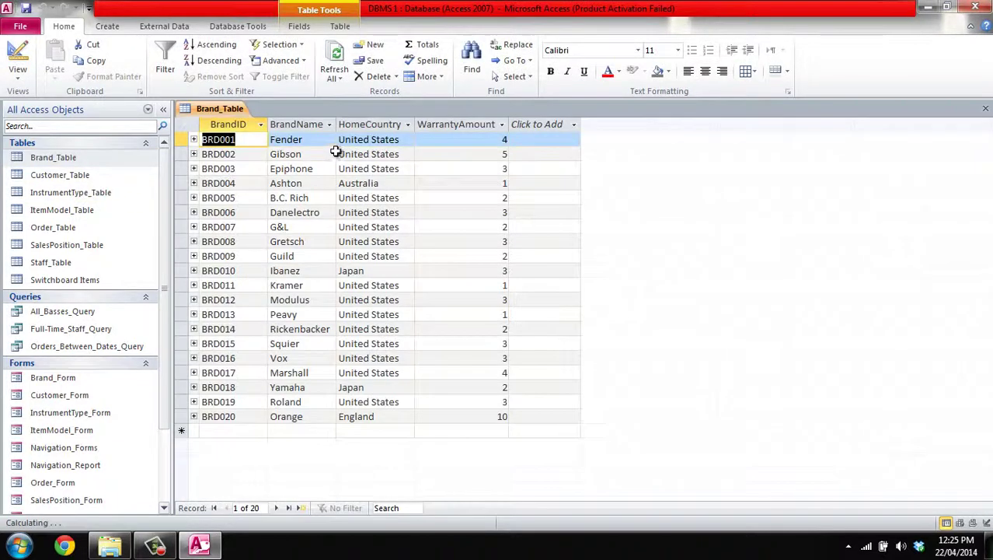
pyautogui.doubleClick(126, 177)
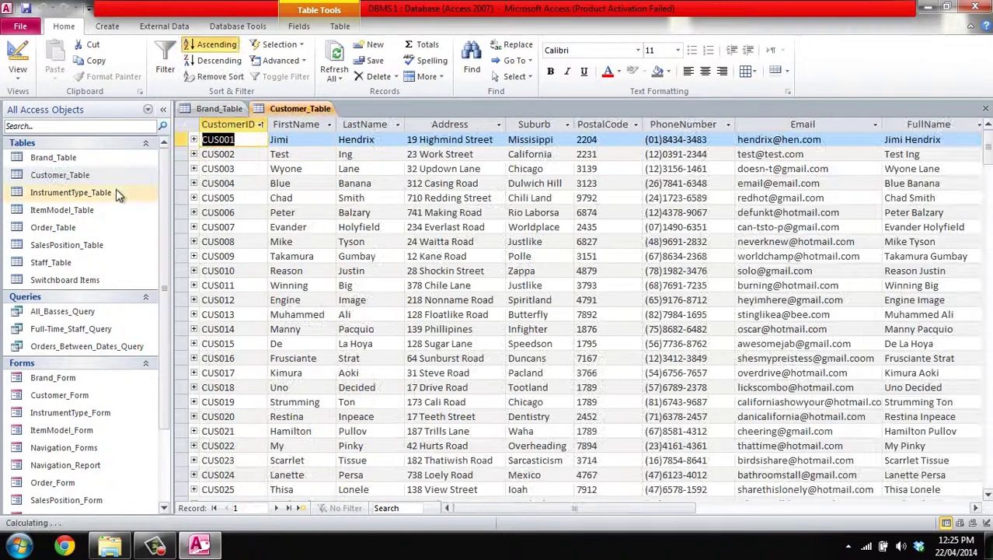
pyautogui.doubleClick(115, 194)
pyautogui.doubleClick(86, 211)
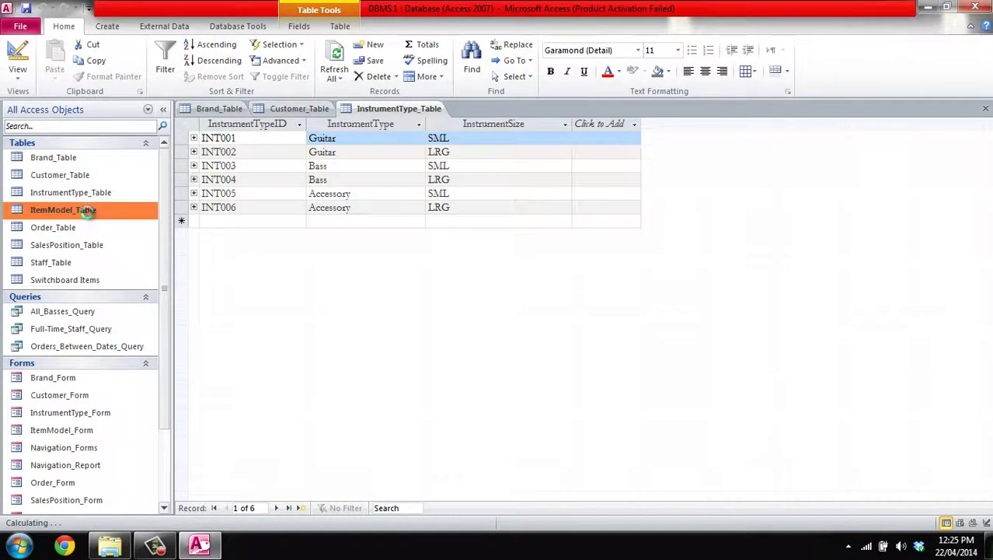
pyautogui.doubleClick(77, 229)
pyautogui.doubleClick(74, 245)
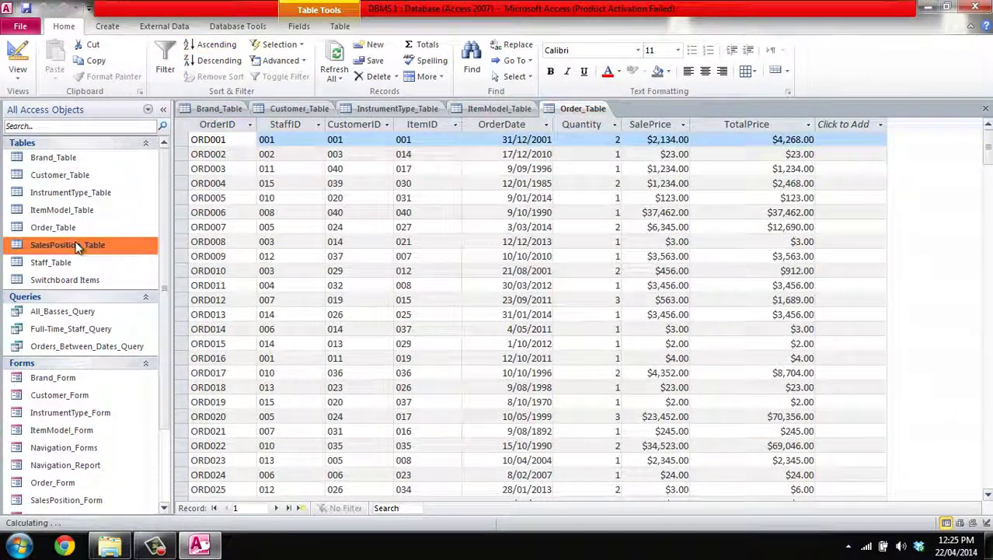
pyautogui.doubleClick(66, 265)
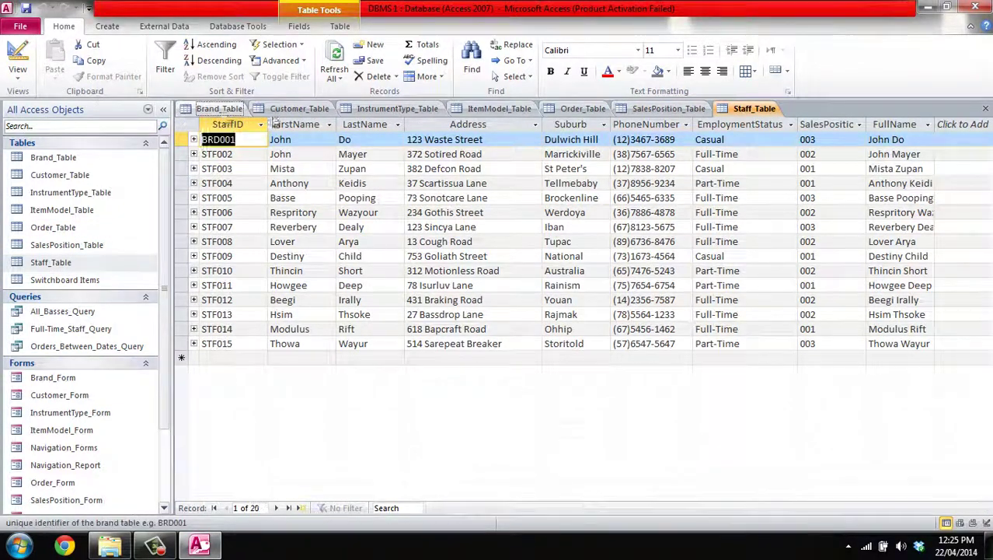
# Look through the seven open tables one after another, from Brand_Table to Staff_Table.
pyautogui.click(219, 108)
pyautogui.click(299, 108)
pyautogui.click(393, 108)
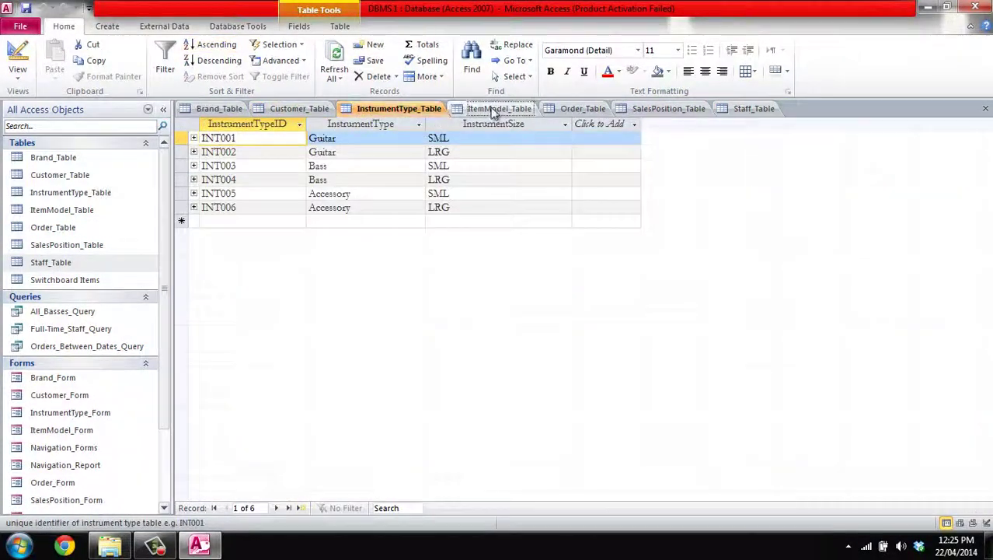
pyautogui.click(497, 108)
pyautogui.click(589, 109)
pyautogui.click(668, 108)
pyautogui.click(754, 108)
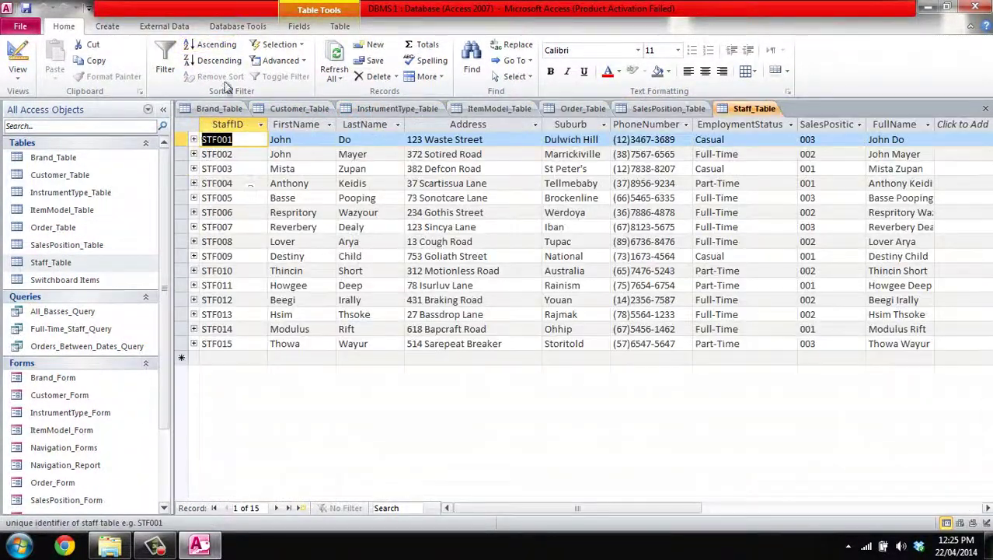
# Open the Switchboard Items table to view its records and close it again.
pyautogui.doubleClick(70, 281)
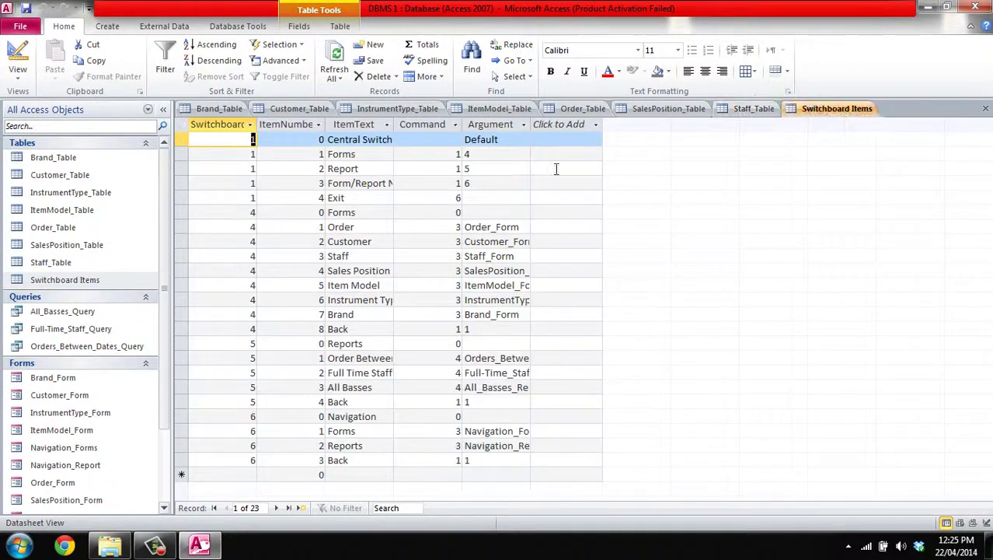
pyautogui.rightClick(820, 113)
pyautogui.click(835, 135)
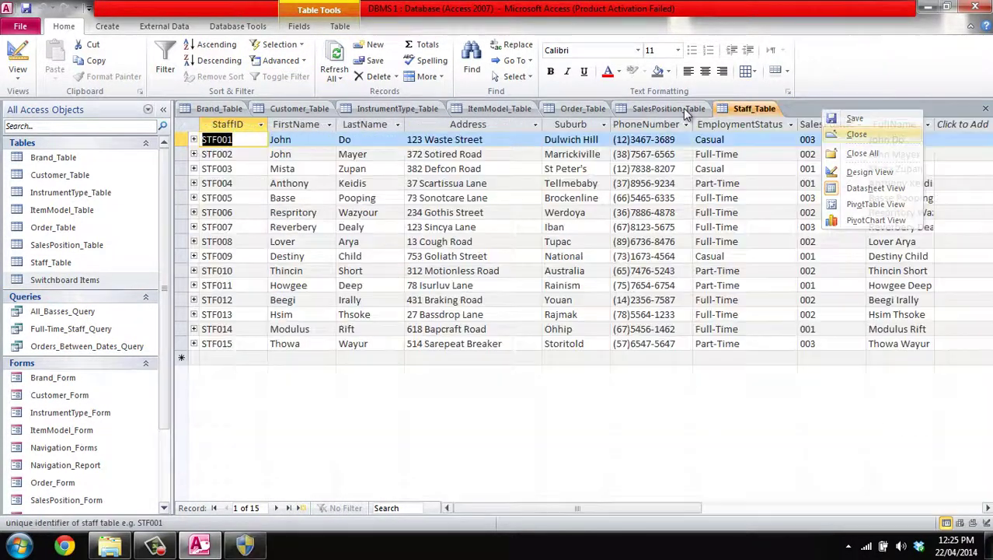
# Examine the ID columns and records of the seven open tables again, finishing on Staff_Table.
pyautogui.click(221, 109)
pyautogui.click(295, 109)
pyautogui.click(396, 109)
pyautogui.click(499, 109)
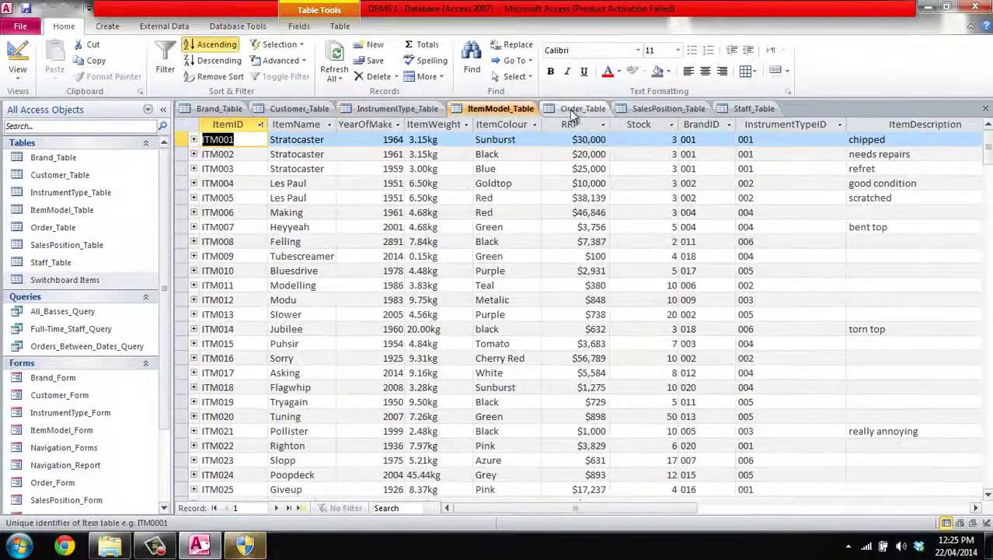
pyautogui.click(582, 109)
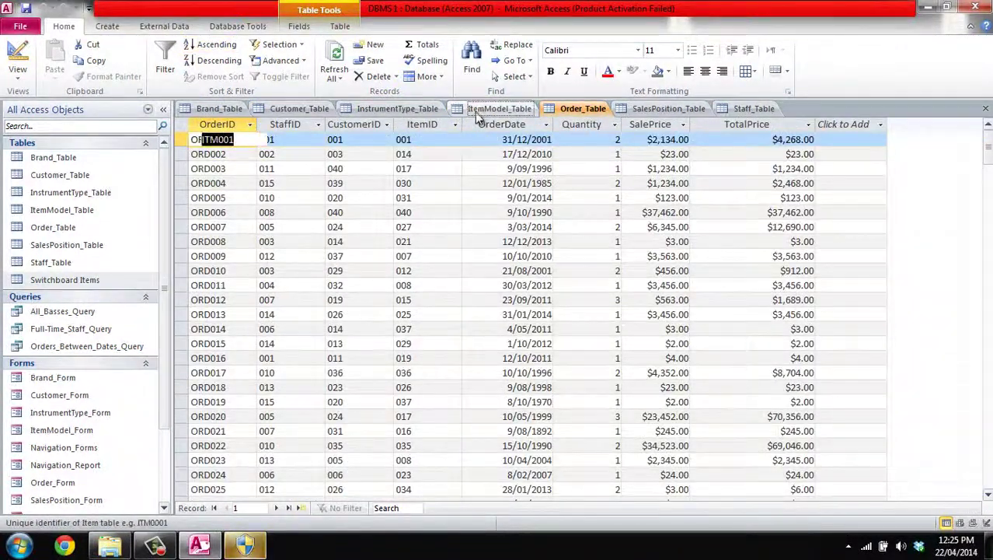
pyautogui.click(467, 109)
pyautogui.click(404, 109)
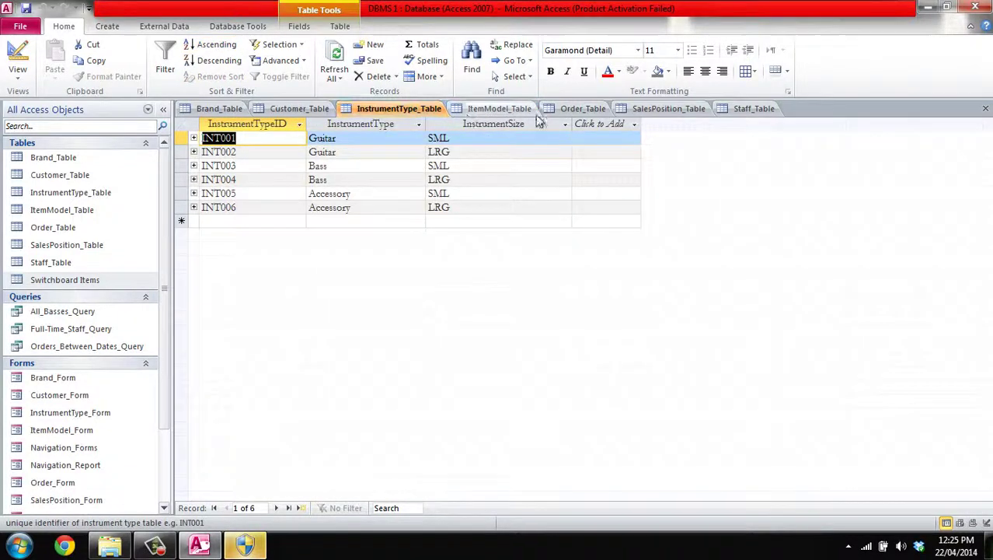
pyautogui.click(219, 109)
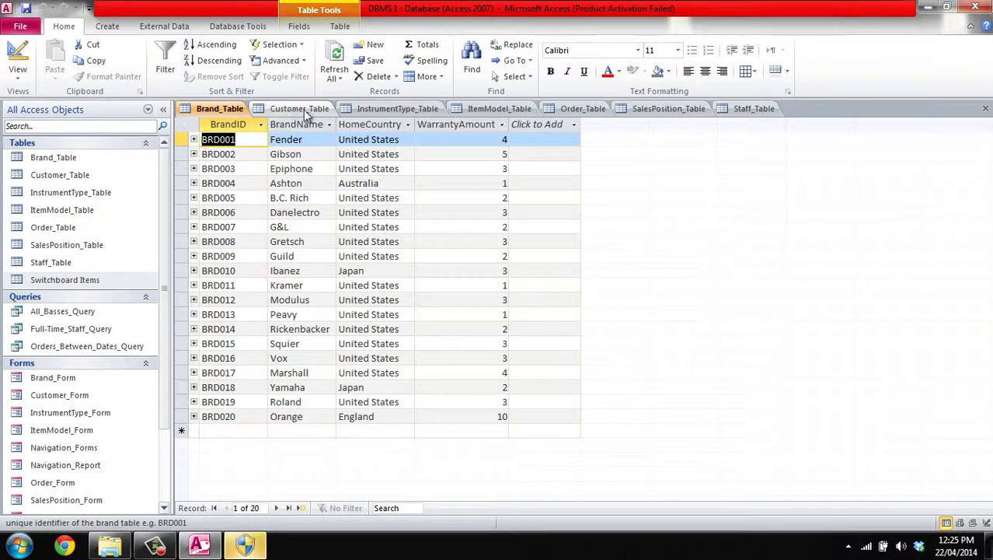
pyautogui.click(300, 109)
pyautogui.click(583, 109)
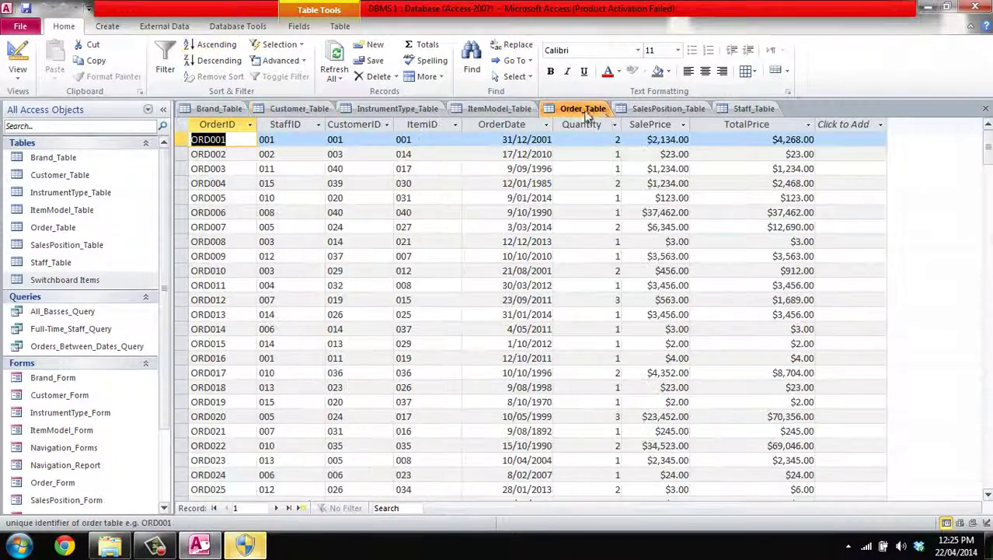
pyautogui.click(676, 110)
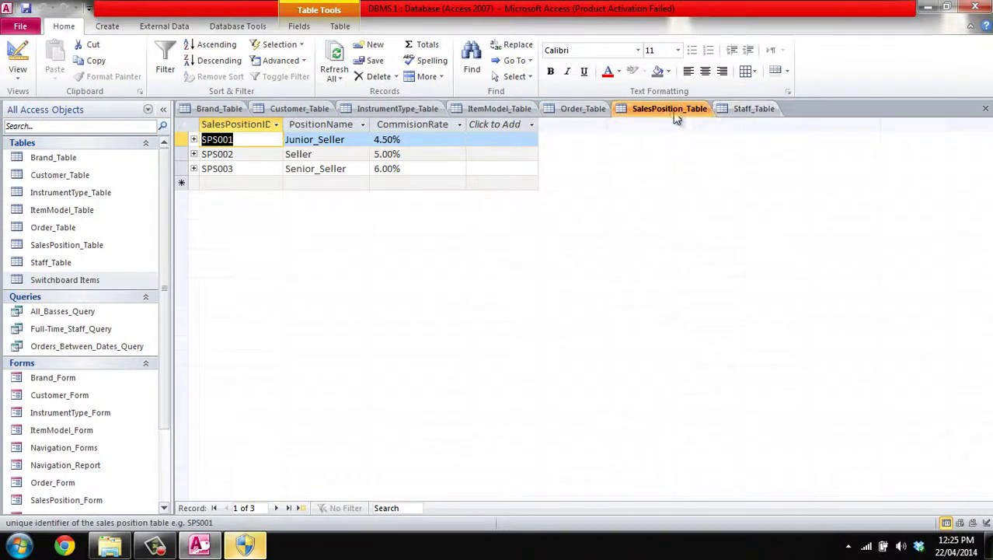
pyautogui.click(753, 111)
# Close all open tables and reopen only Brand_Table.
pyautogui.rightClick(237, 111)
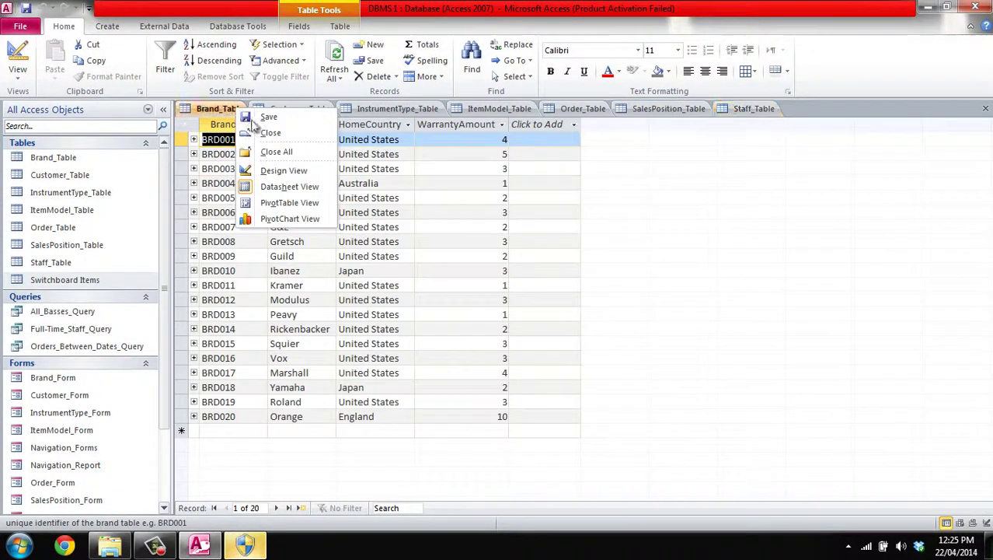
pyautogui.click(277, 152)
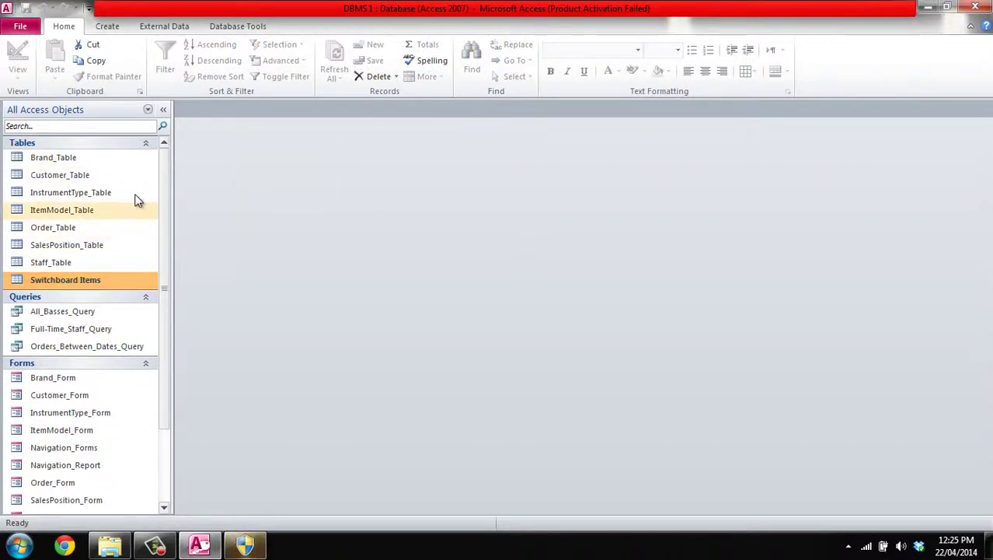
pyautogui.doubleClick(84, 161)
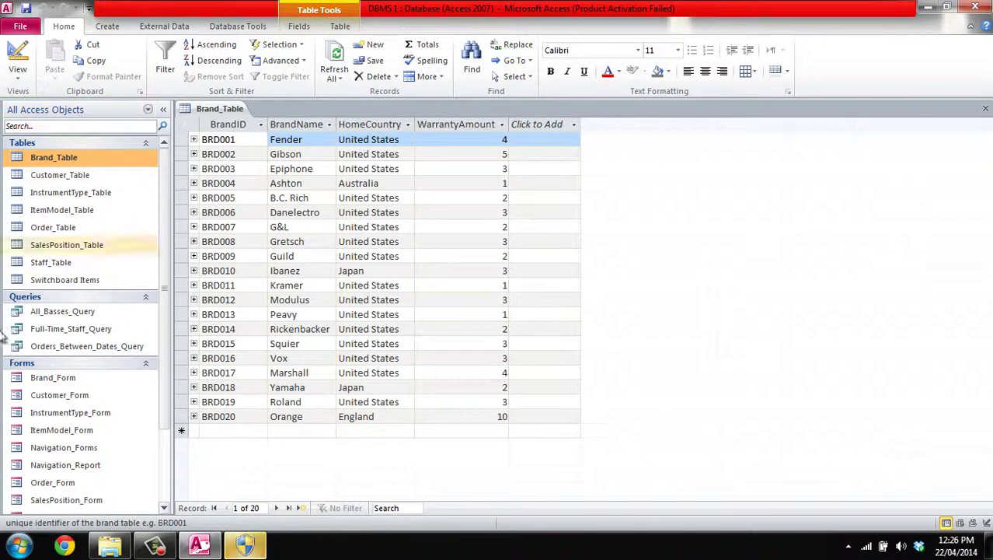
# Add a record to Brand_Table with BrandID BRD021, BrandName Test, HomeCountry Jap and WarrantyAmount 10.
pyautogui.click(215, 430)
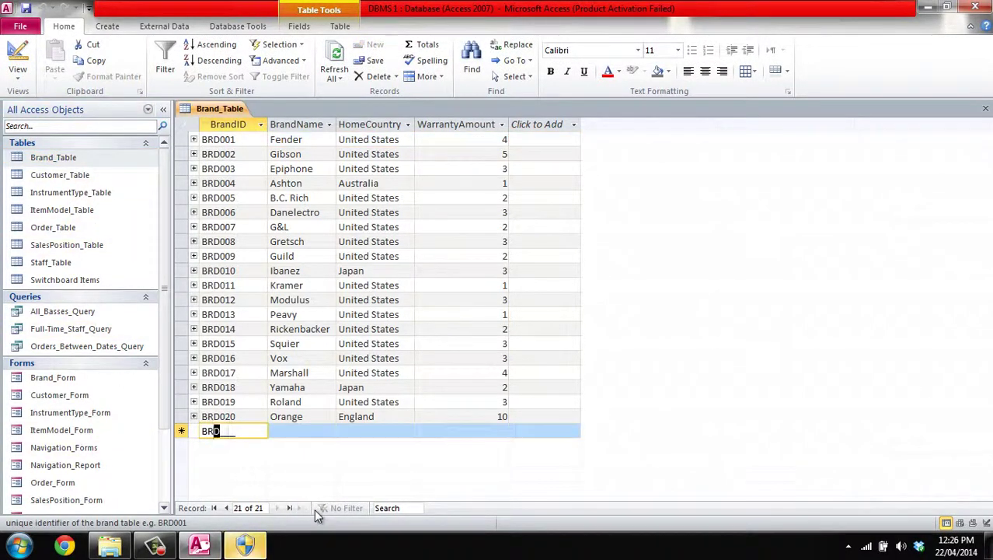
pyautogui.write('0')
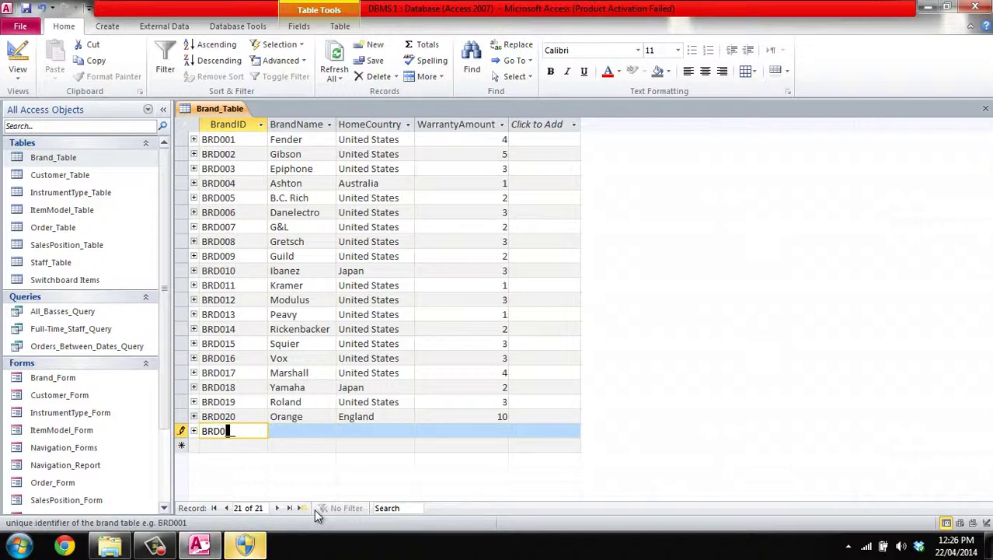
pyautogui.write('21')
pyautogui.press('Tab')
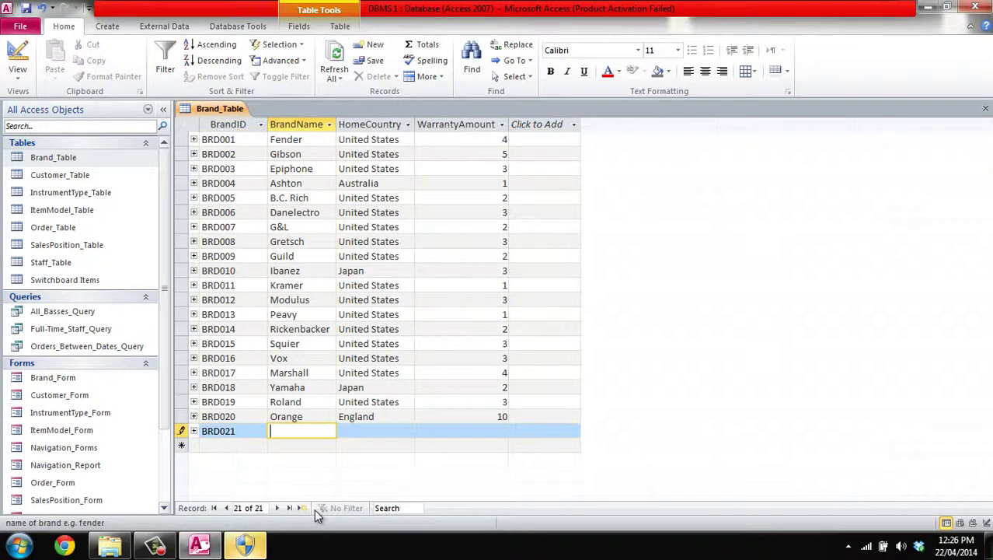
pyautogui.write('Test')
pyautogui.press('Tab')
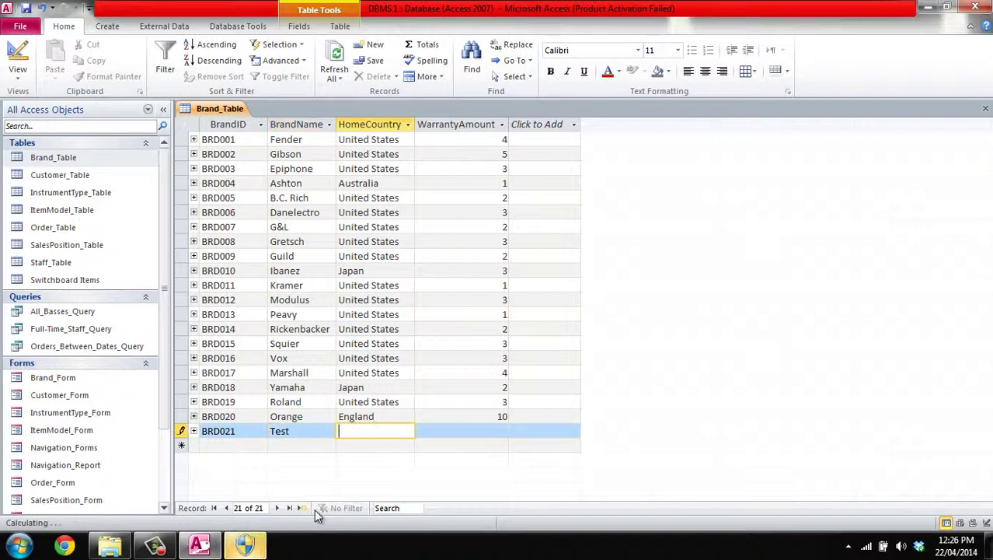
pyautogui.write('Jap')
pyautogui.press('Tab')
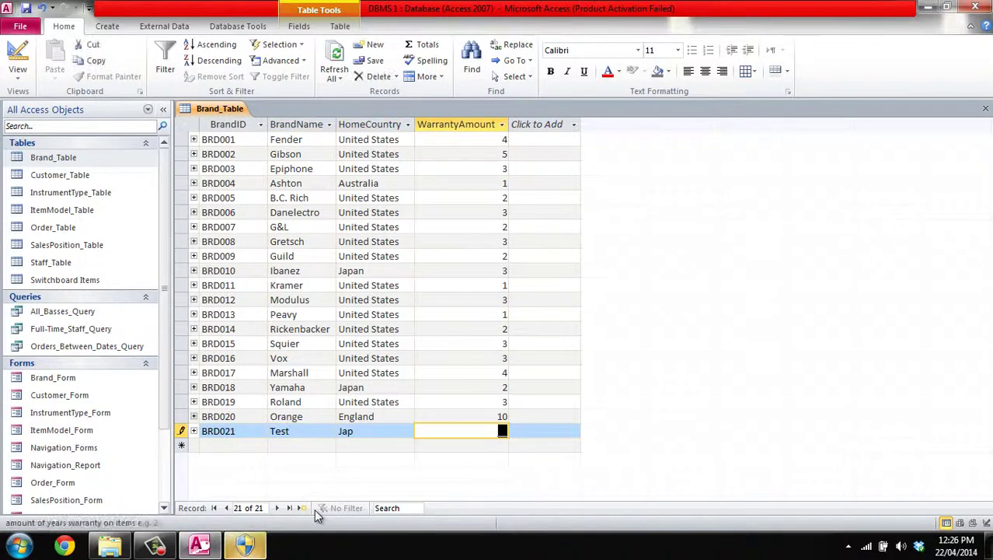
pyautogui.write('10')
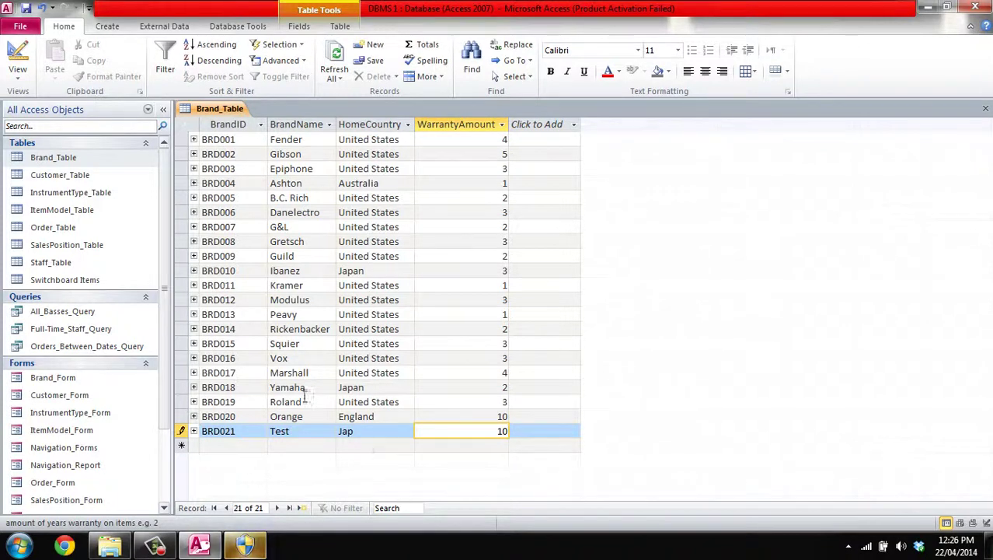
# Look over Brand_Table's field definitions in Design View and return to Datasheet View.
pyautogui.click(17, 74)
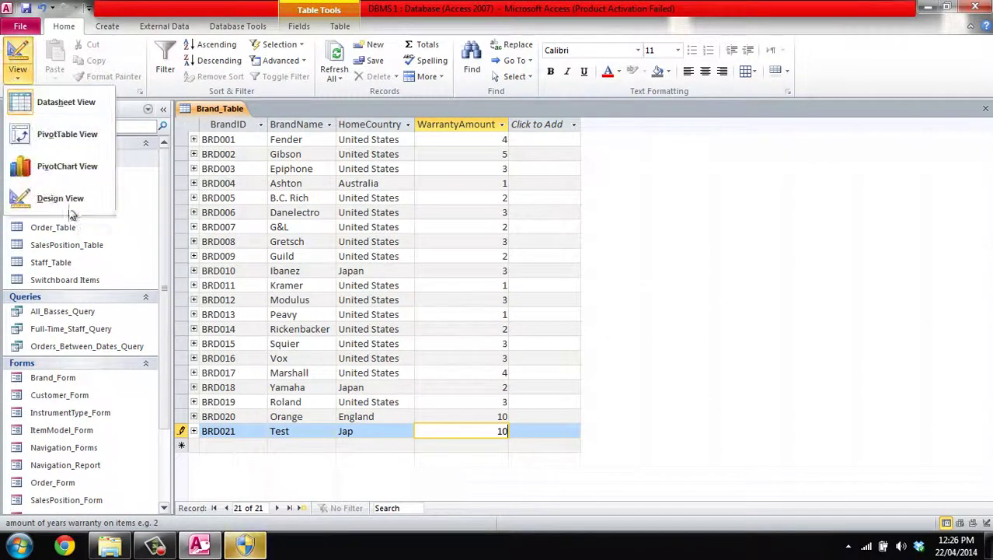
pyautogui.click(61, 200)
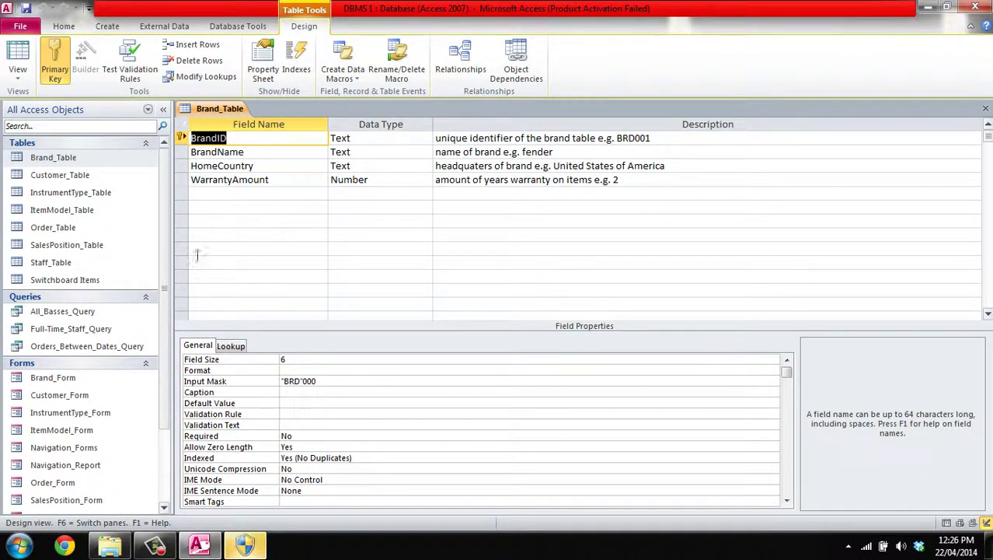
pyautogui.click(17, 73)
pyautogui.click(280, 196)
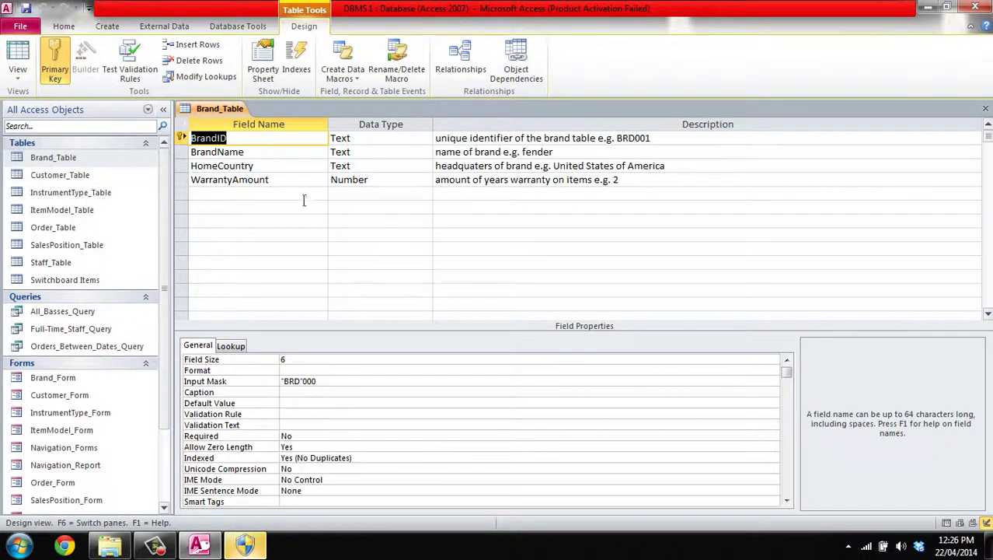
pyautogui.click(315, 198)
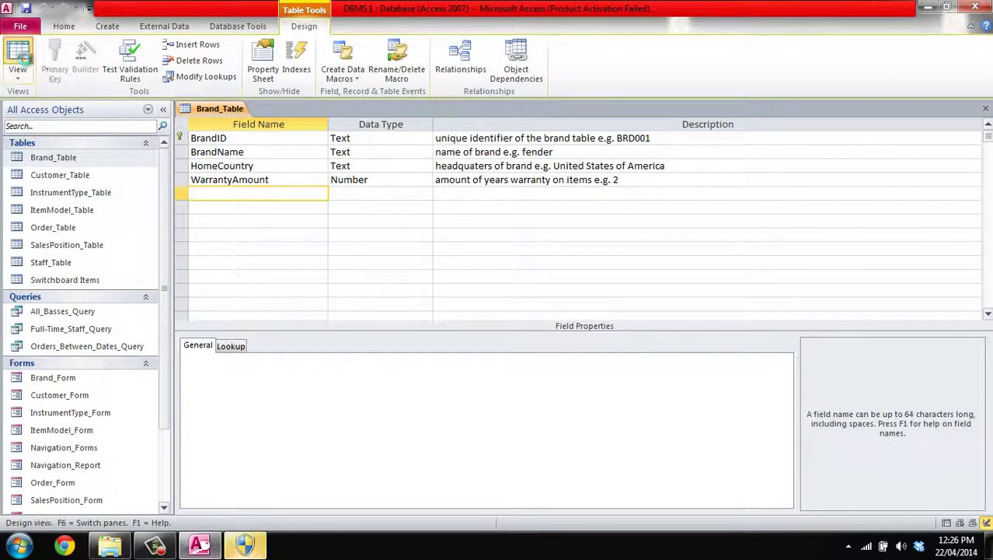
pyautogui.click(17, 56)
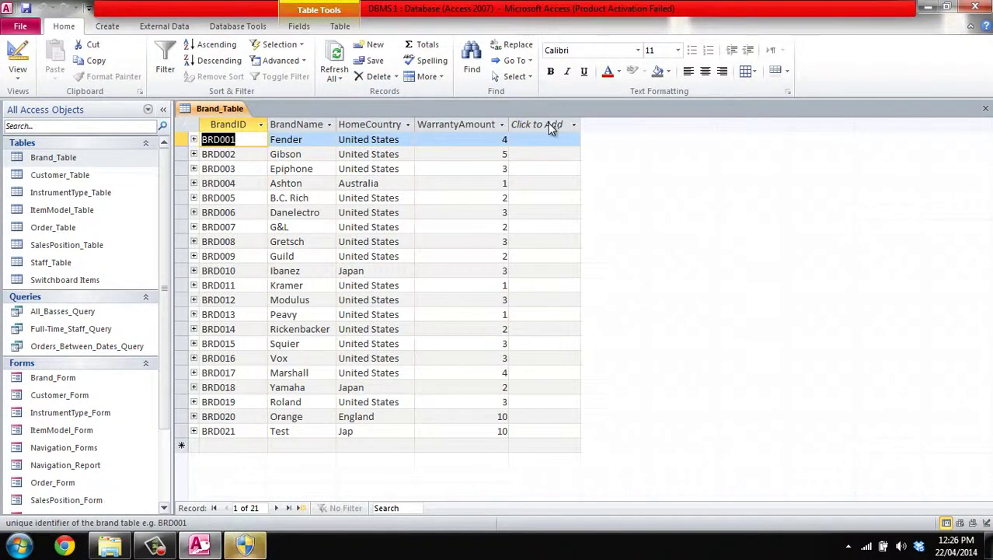
# In Brand_Table's Design View, add a field named Test below WarrantyAmount, keeping the Text data type.
pyautogui.click(16, 71)
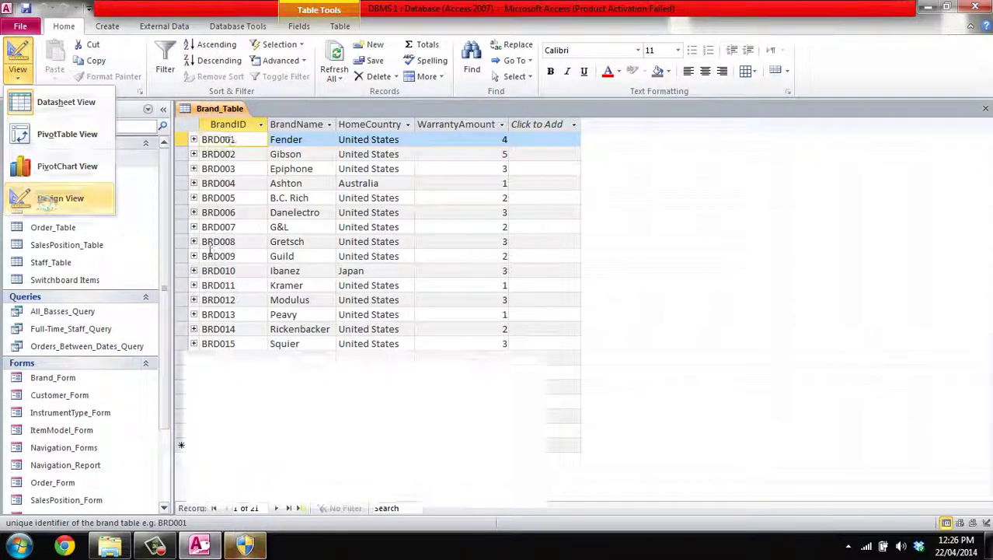
pyautogui.click(48, 199)
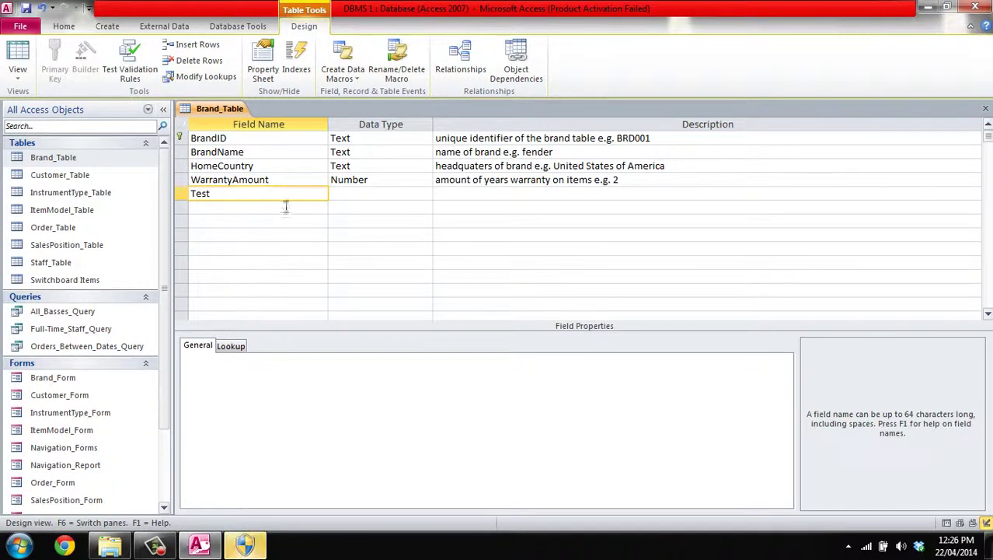
pyautogui.press('Tab')
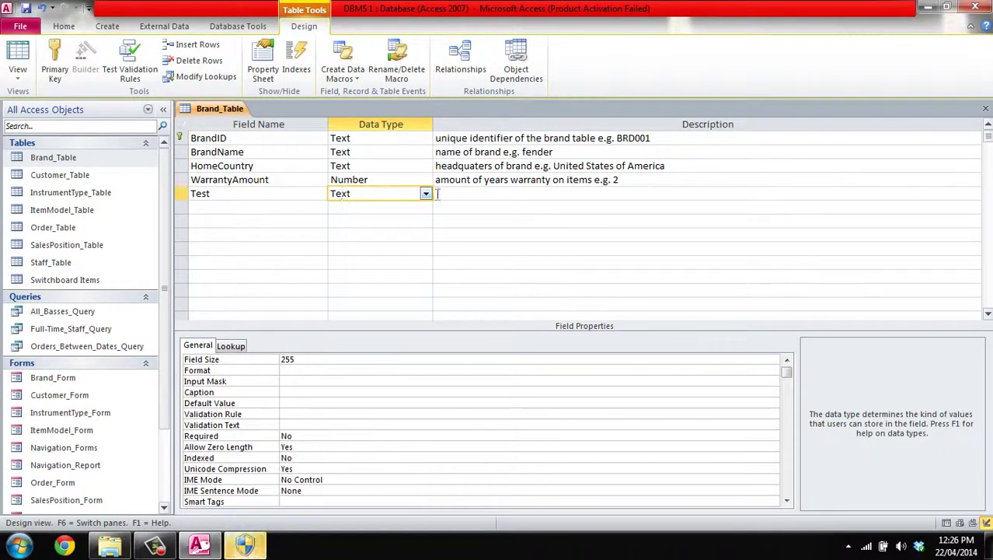
pyautogui.click(426, 195)
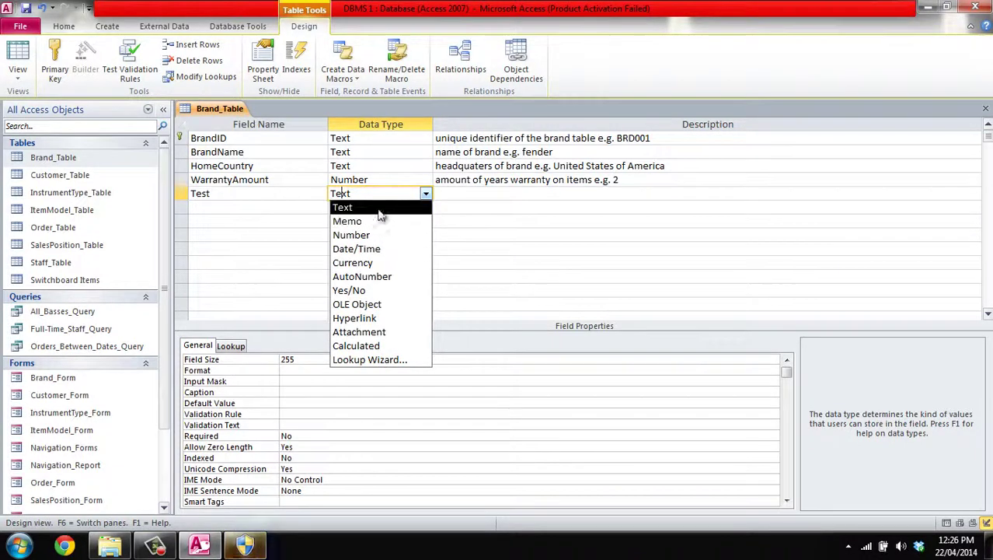
pyautogui.click(447, 234)
pyautogui.click(451, 194)
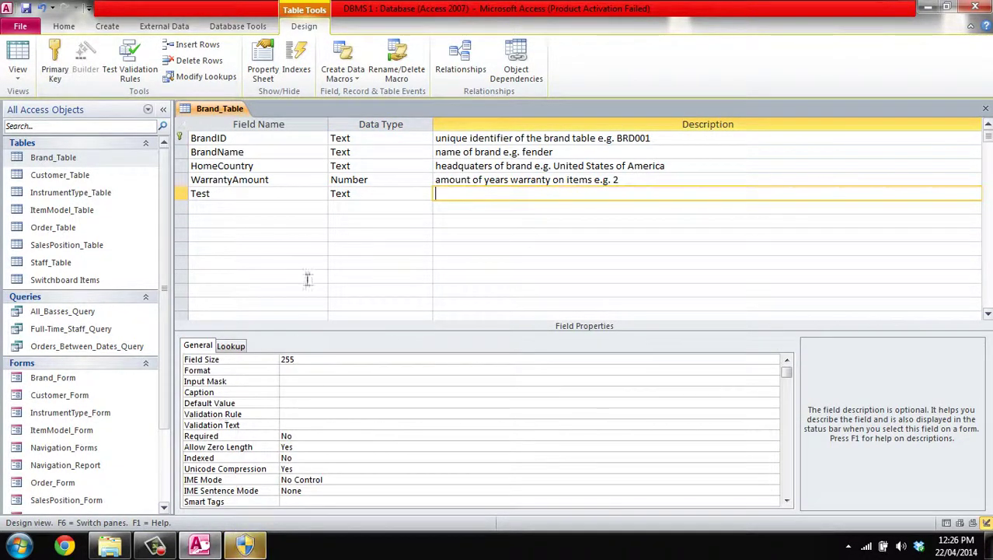
# Set the Test field's Field Size to 20 and its Input Mask to 0099##.
pyautogui.click(308, 359)
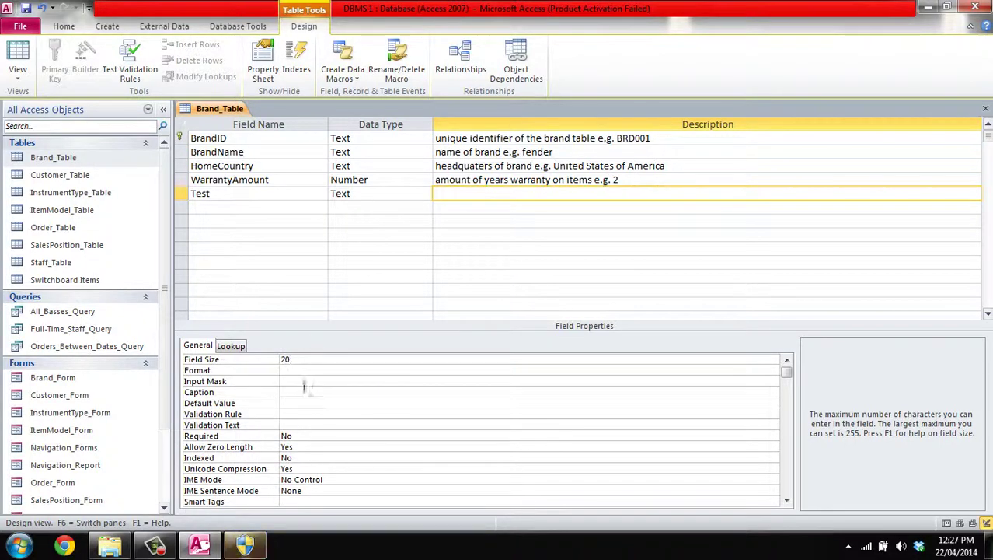
pyautogui.click(304, 391)
pyautogui.click(297, 382)
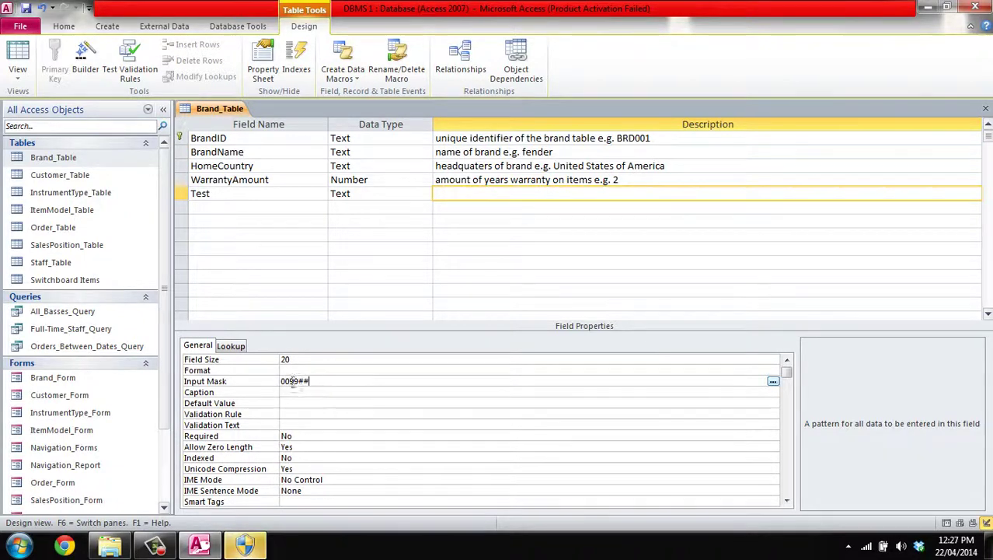
# Clear the Test field's Input Mask and Field Size.
pyautogui.click(258, 382)
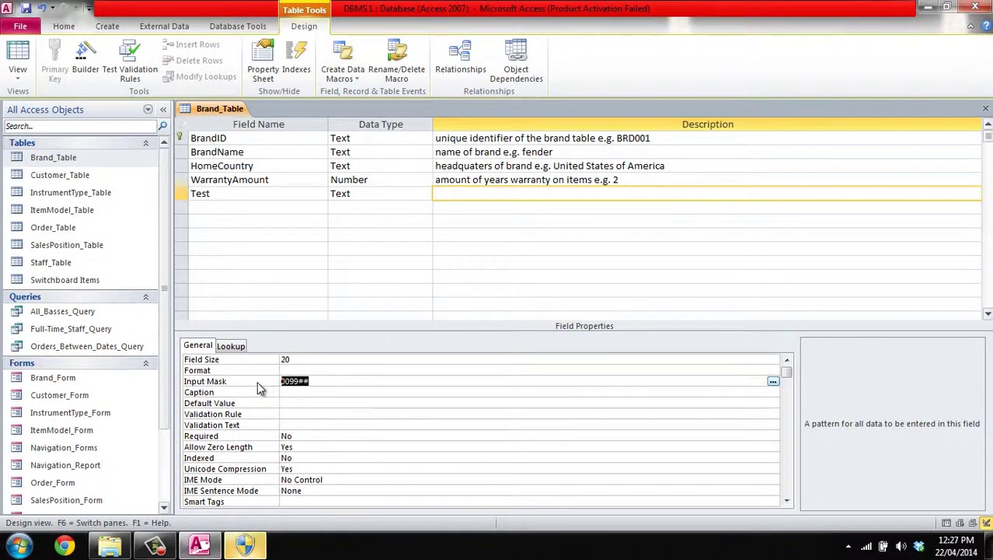
pyautogui.doubleClick(297, 360)
pyautogui.press('Delete')
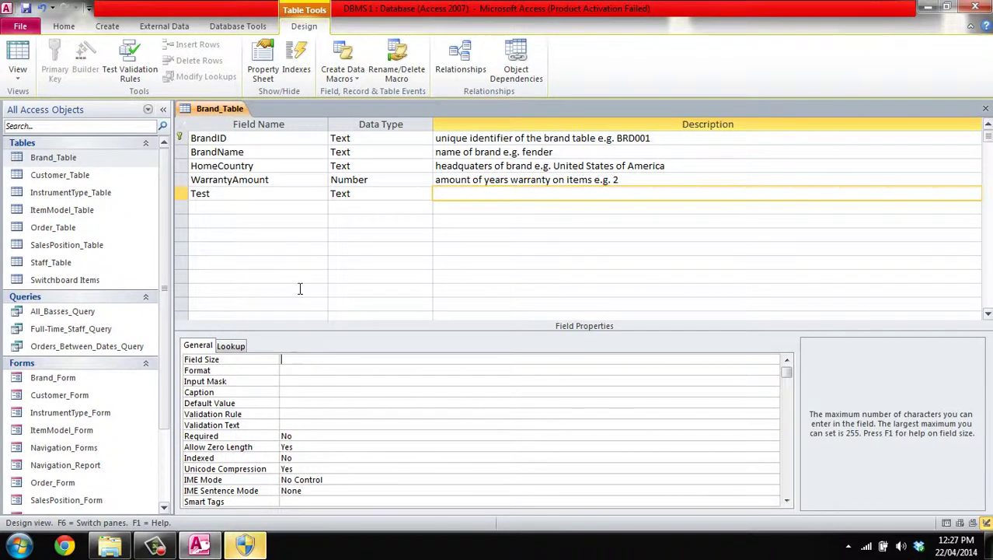
pyautogui.click(244, 548)
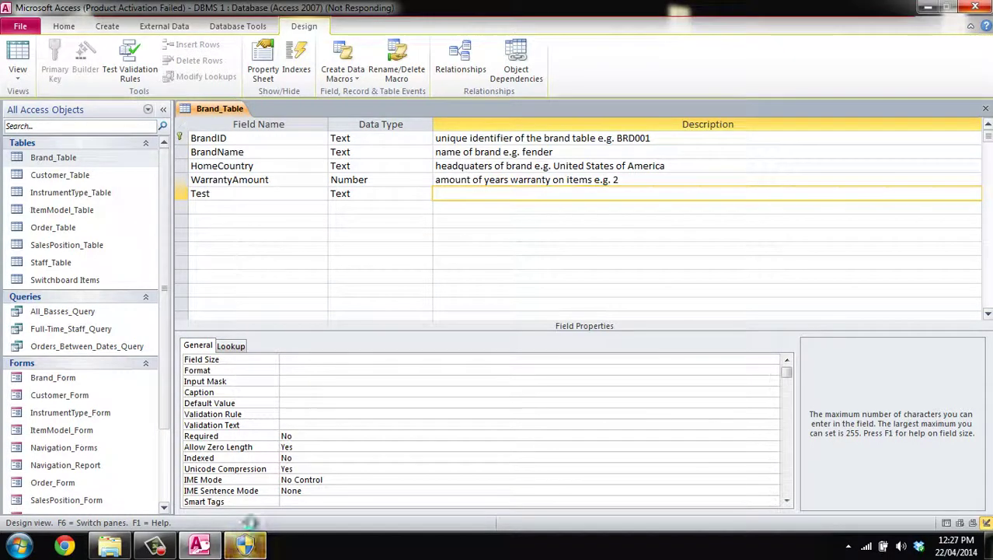
pyautogui.click(500, 327)
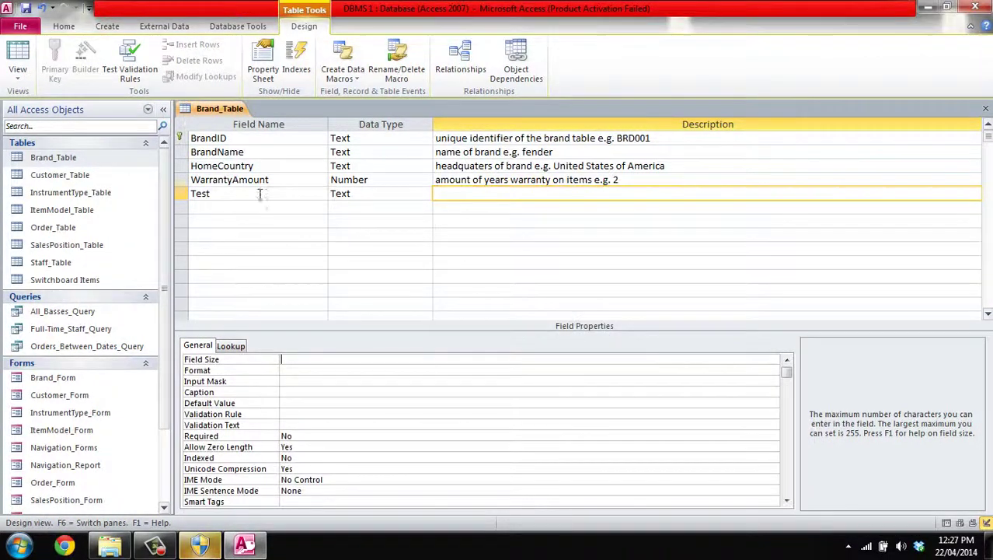
# Delete the Test field from Brand_Table and close the table, saving the design changes.
pyautogui.click(184, 194)
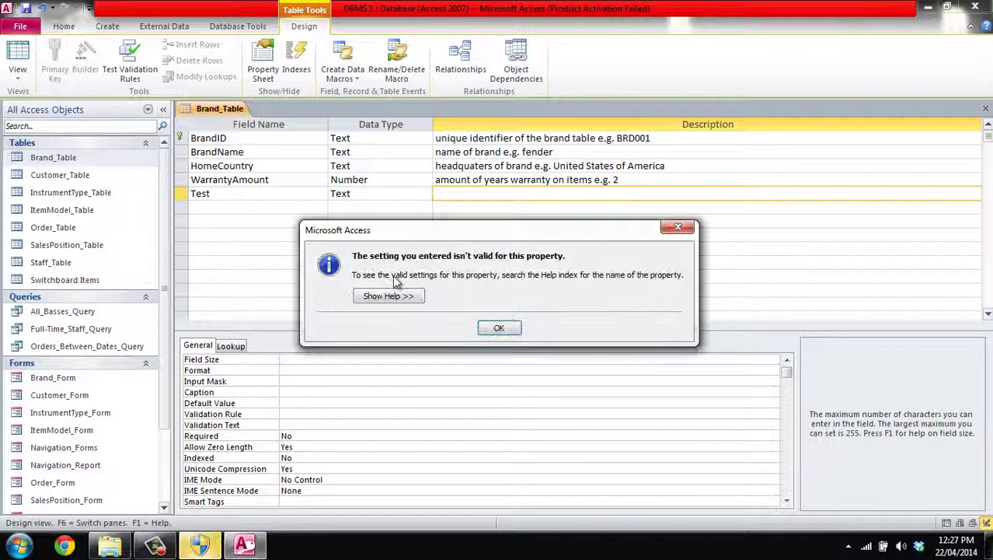
pyautogui.click(500, 328)
pyautogui.rightClick(184, 197)
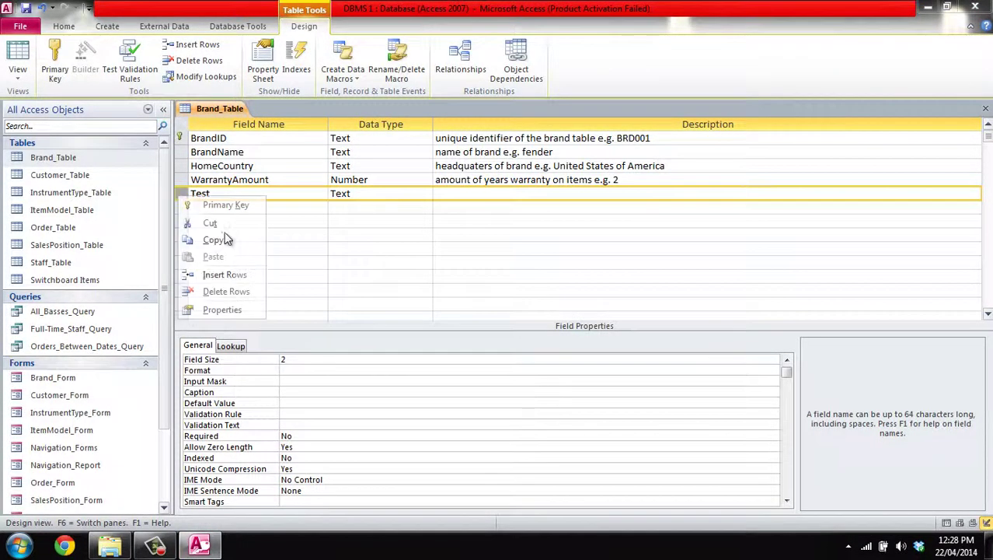
pyautogui.click(228, 290)
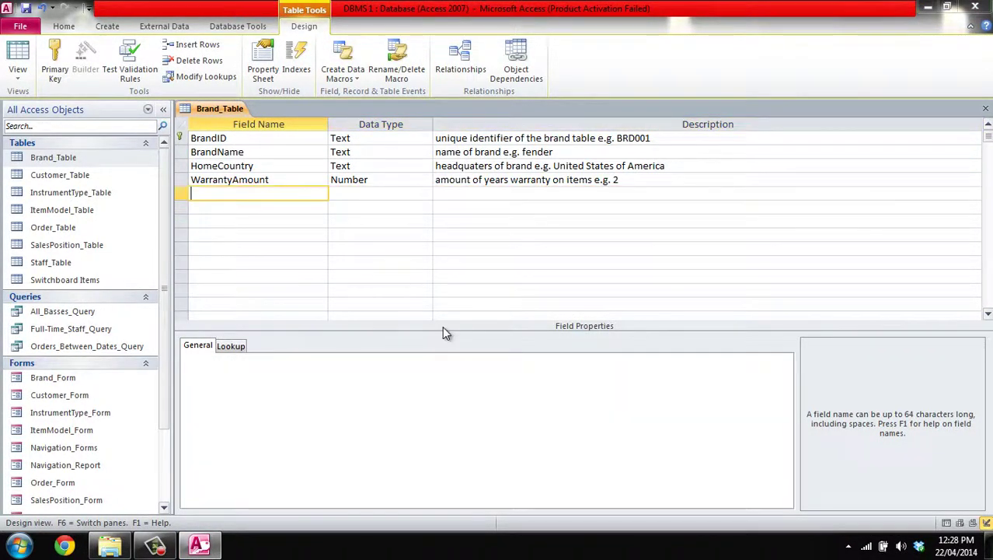
pyautogui.rightClick(221, 110)
pyautogui.click(225, 128)
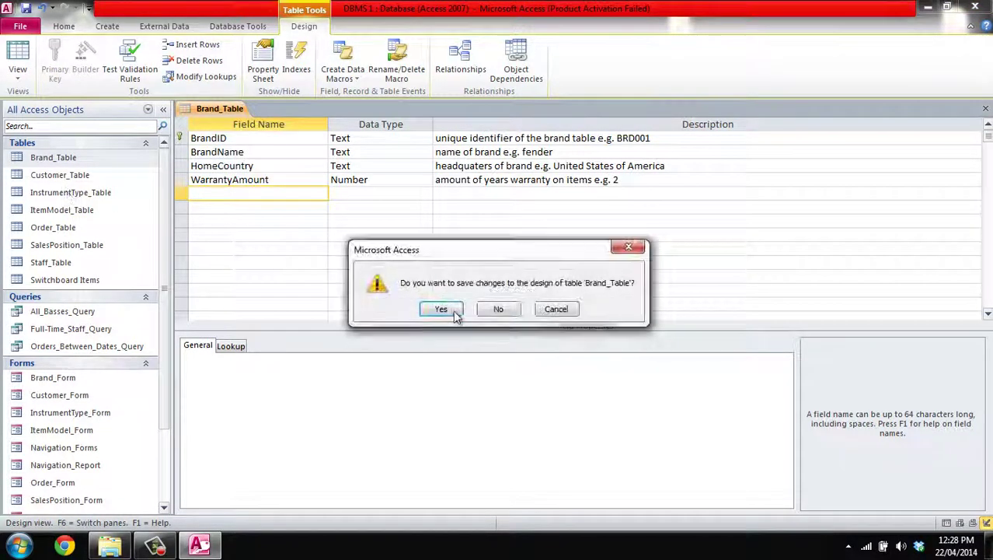
pyautogui.click(446, 308)
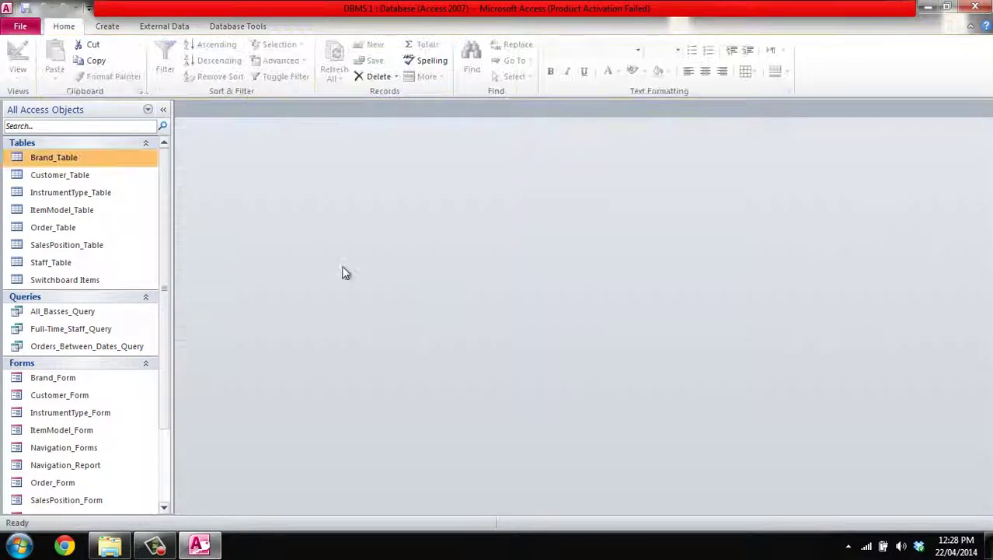
# Create a new blank table and switch it to Design View, saving it under the name TEst.
pyautogui.click(106, 26)
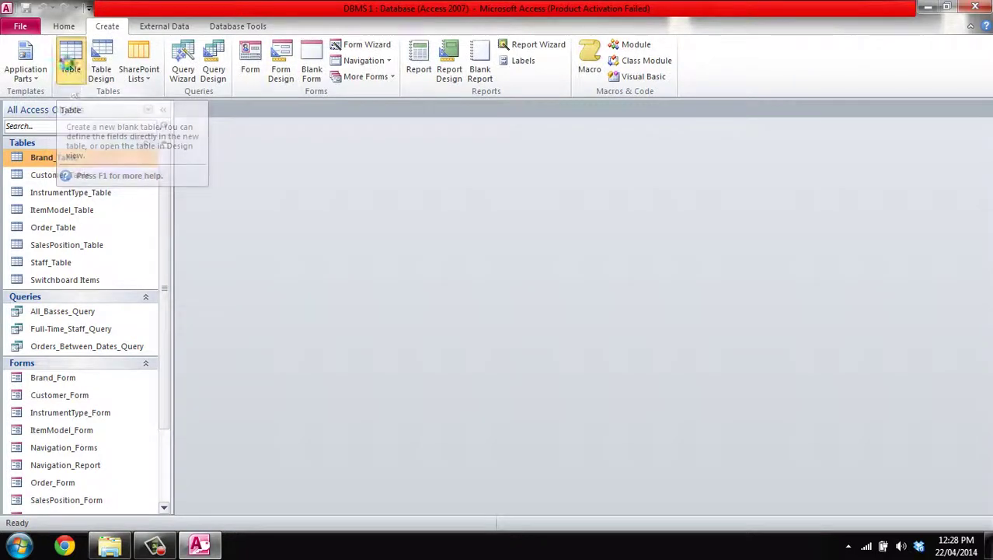
pyautogui.click(70, 70)
pyautogui.click(18, 76)
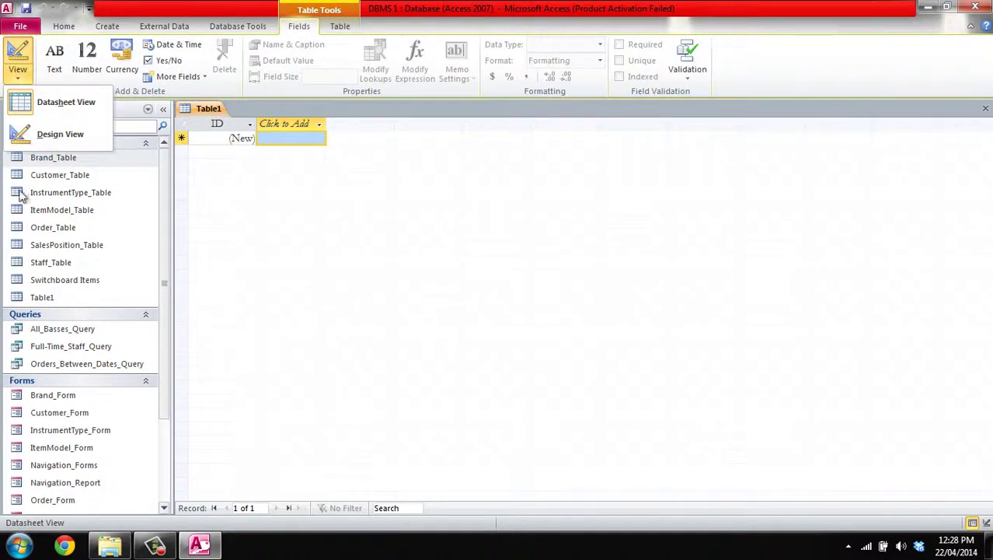
pyautogui.click(20, 136)
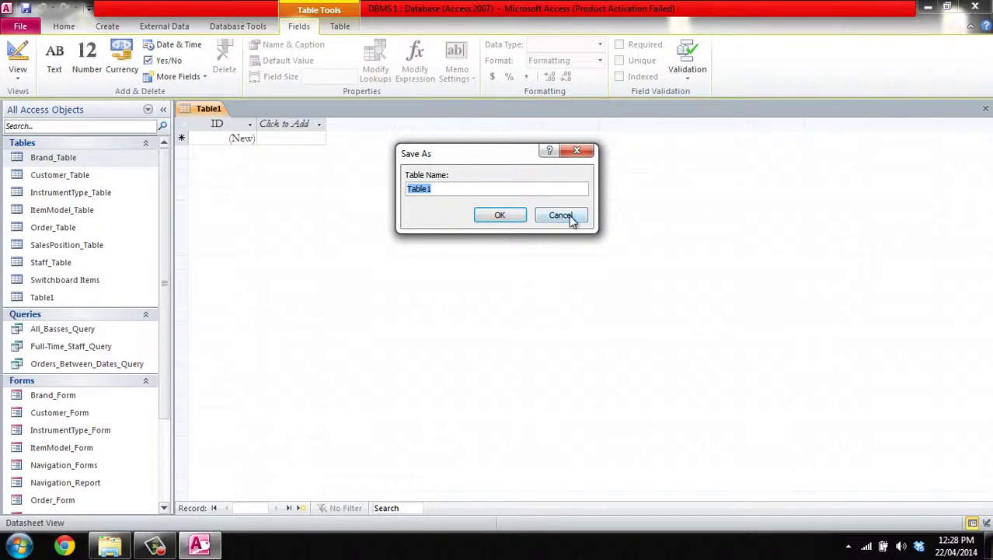
pyautogui.write('TEst')
pyautogui.press('Return')
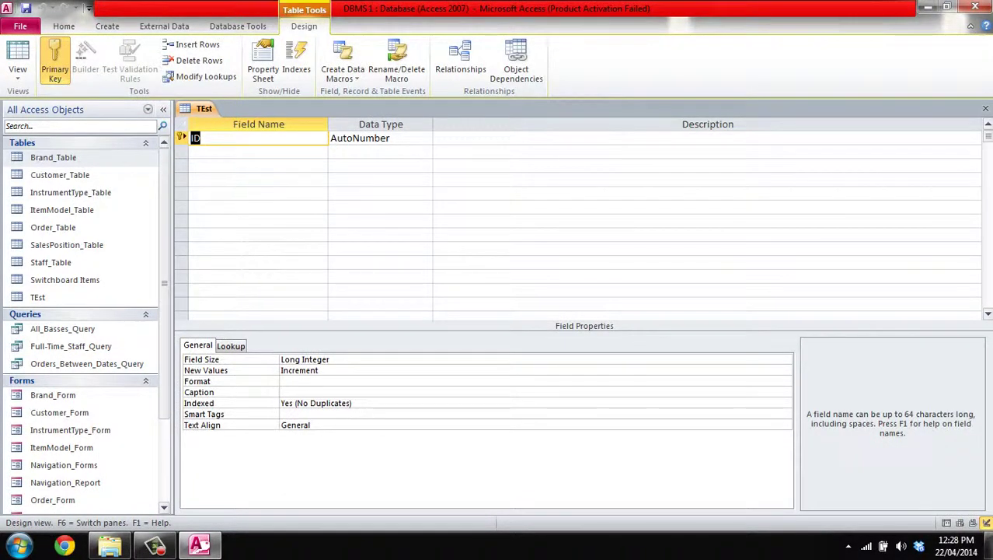
# Close the TEst table and delete it from the database.
pyautogui.rightClick(195, 111)
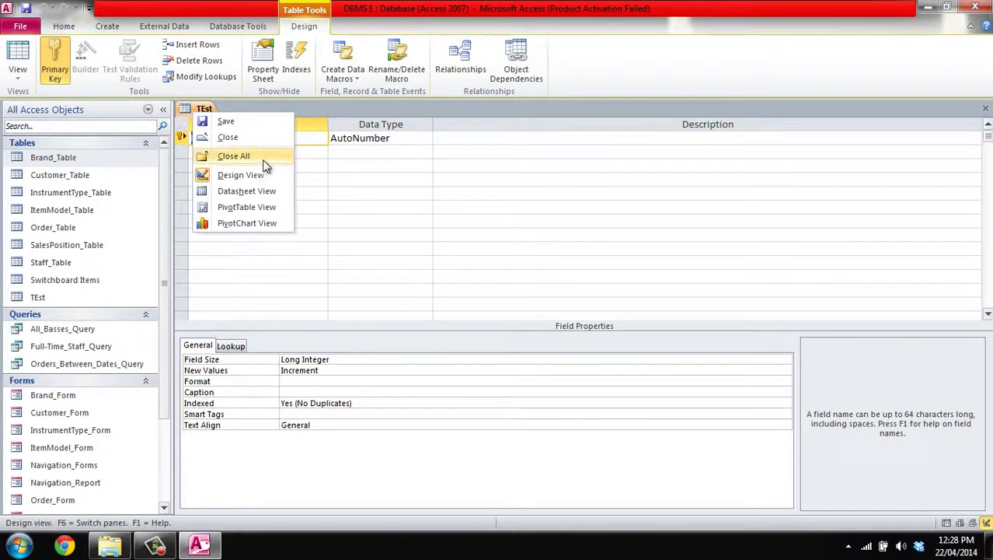
pyautogui.click(234, 156)
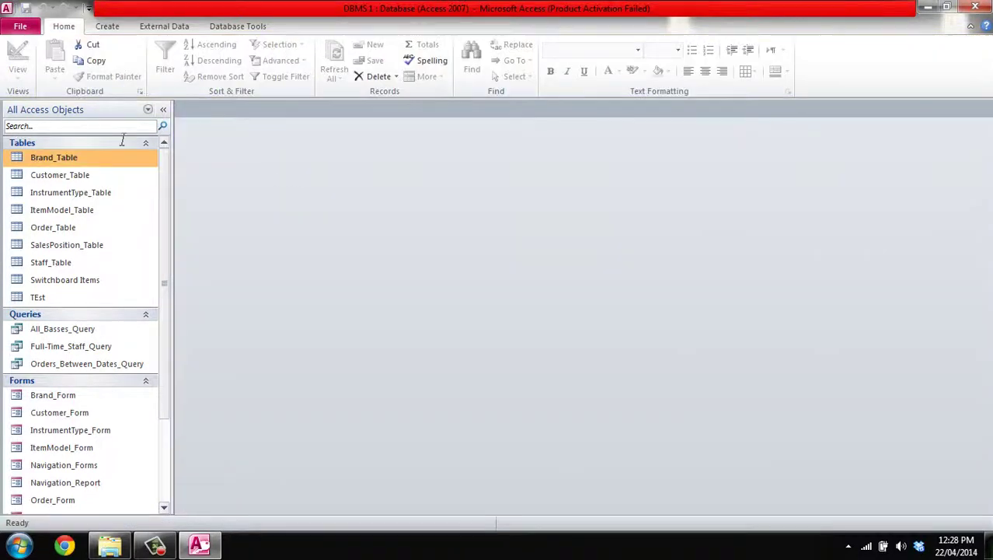
pyautogui.click(47, 299)
pyautogui.press('Delete')
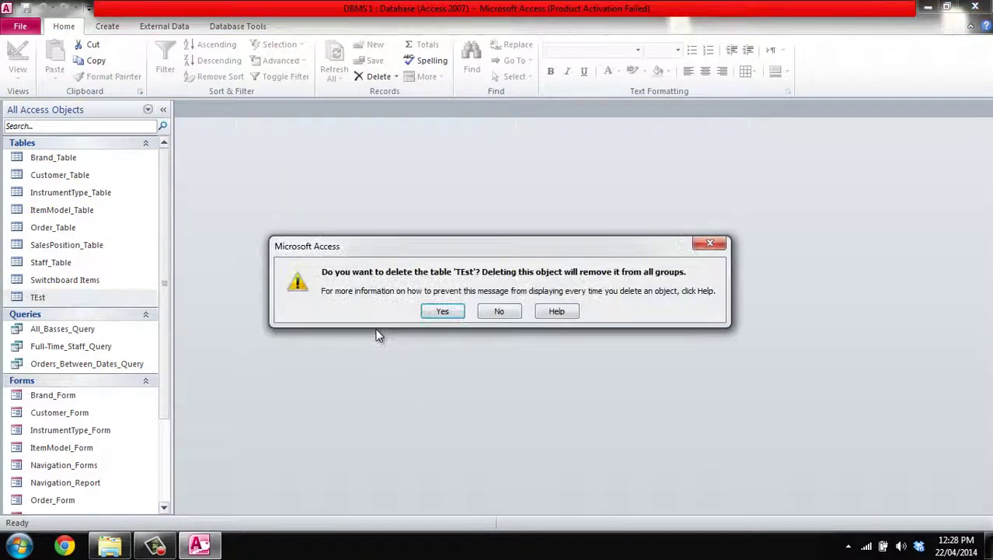
pyautogui.click(442, 311)
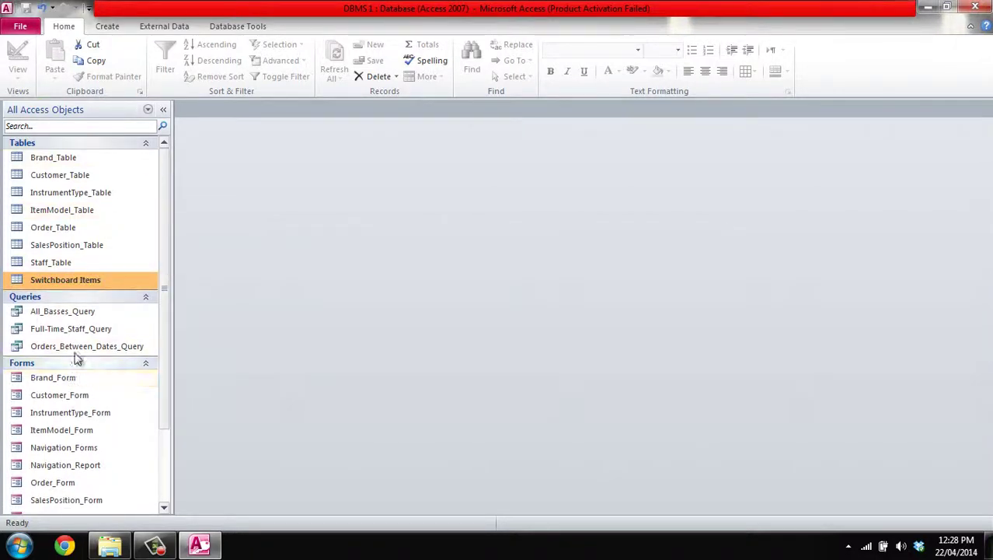
# Look through the database's queries, forms and reports and open the Switchboard form.
pyautogui.scroll(-2, 54, 426)
pyautogui.scroll(1, 59, 425)
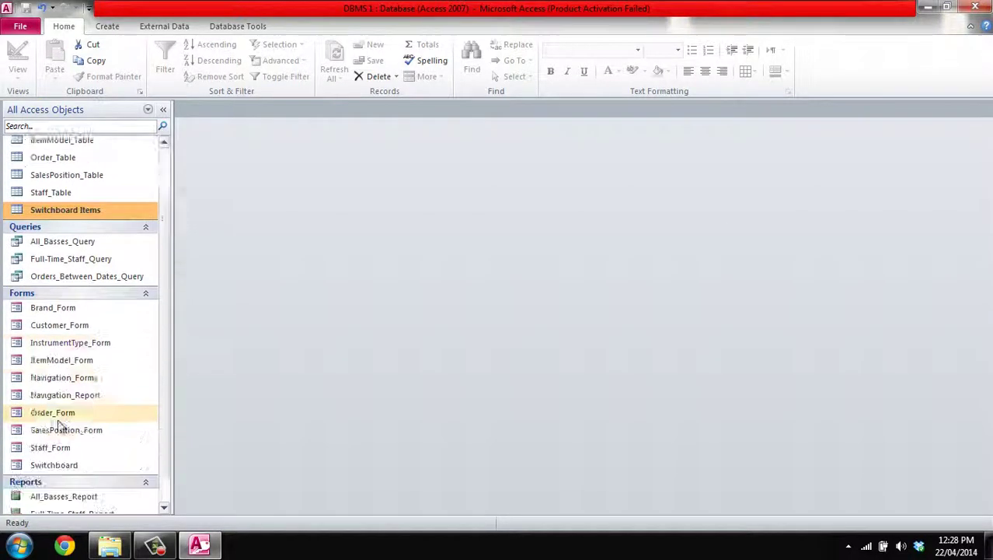
pyautogui.scroll(-1, 58, 424)
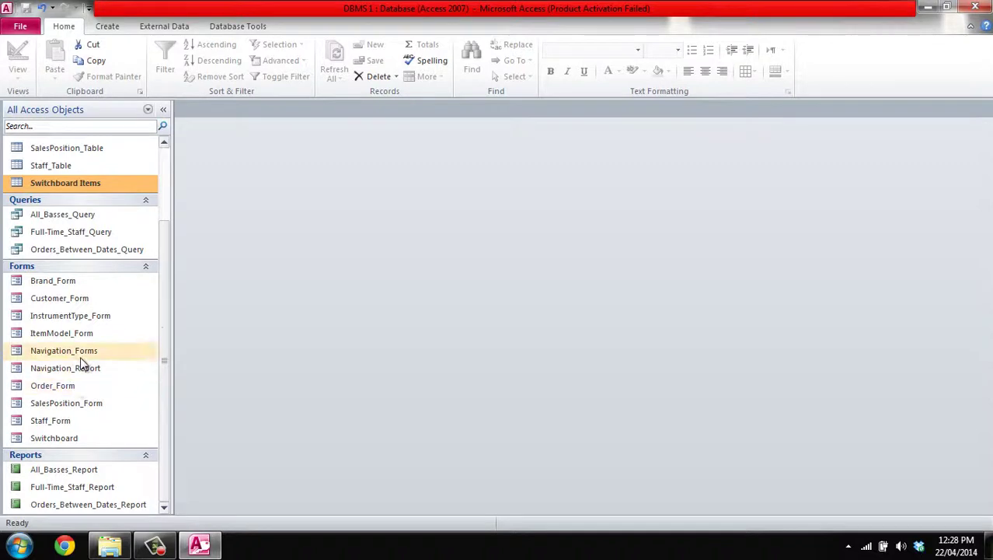
pyautogui.doubleClick(66, 439)
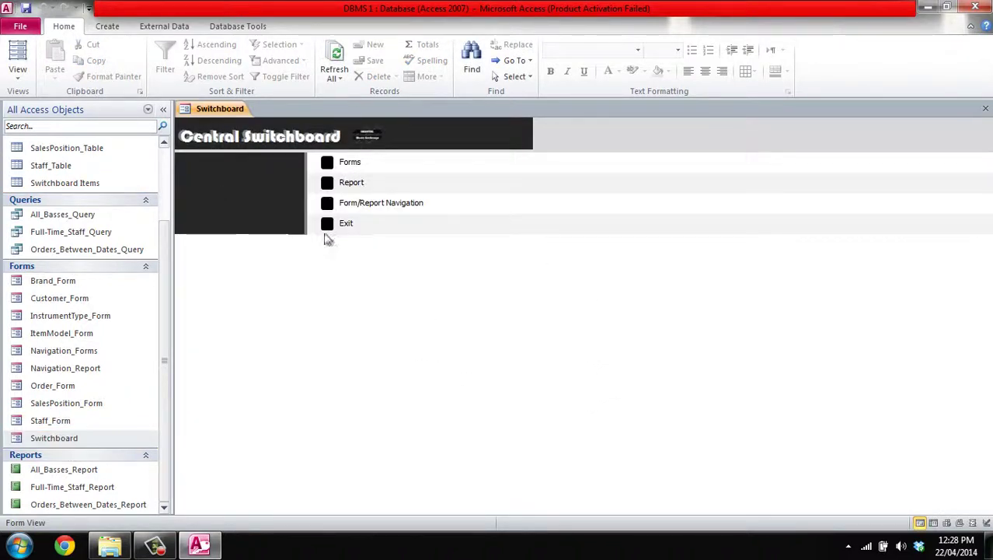
# Open the Customer form from the switchboard's Forms page, look it over, close it and go back to the central switchboard.
pyautogui.click(328, 163)
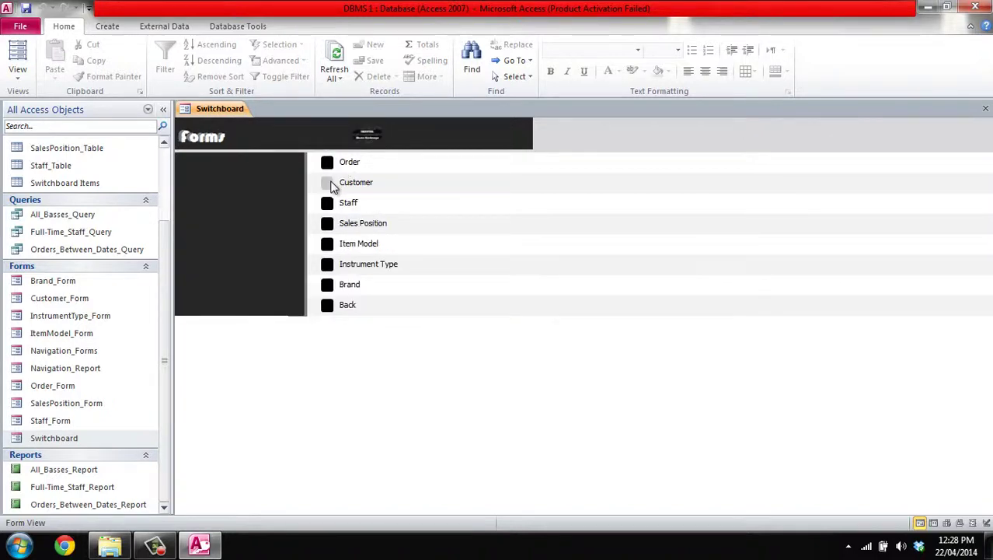
pyautogui.click(327, 182)
pyautogui.scroll(-3, 416, 359)
pyautogui.scroll(2, 295, 342)
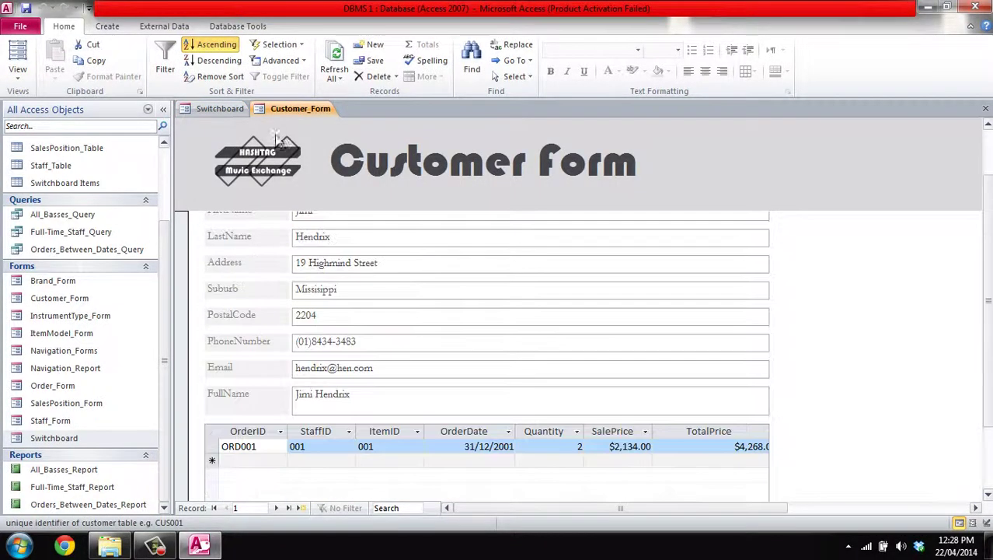
pyautogui.rightClick(286, 117)
pyautogui.click(299, 133)
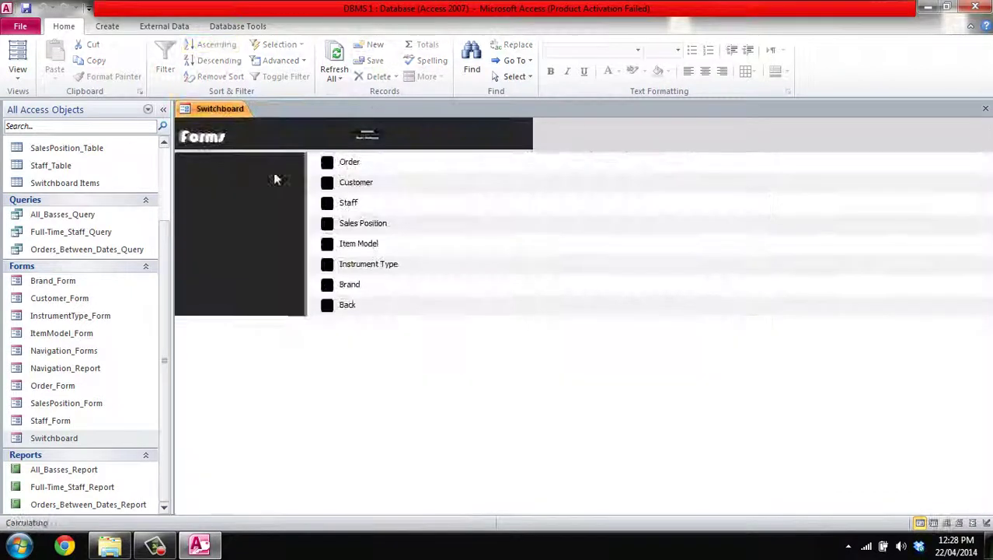
pyautogui.click(332, 306)
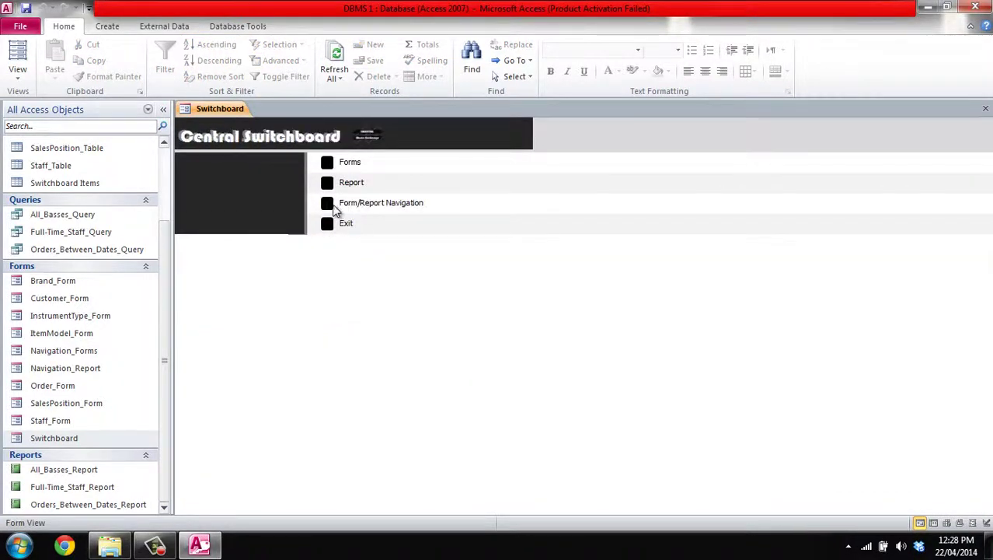
# Through the switchboard's Form/Report Navigation page, open Navigation_Report, view its Full-Time_Staff_Report and Orders_Between_Dates_Report pages, and close it.
pyautogui.click(332, 205)
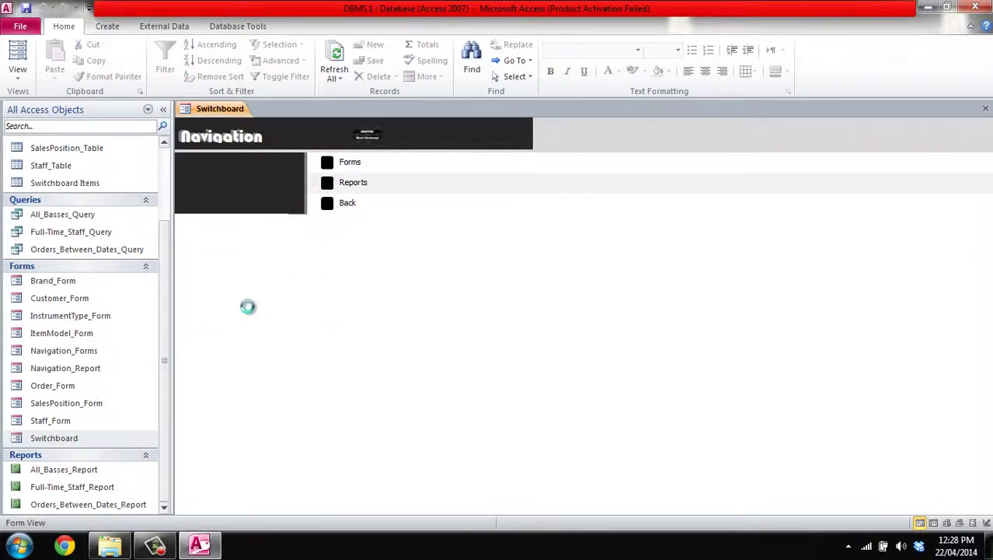
pyautogui.click(288, 235)
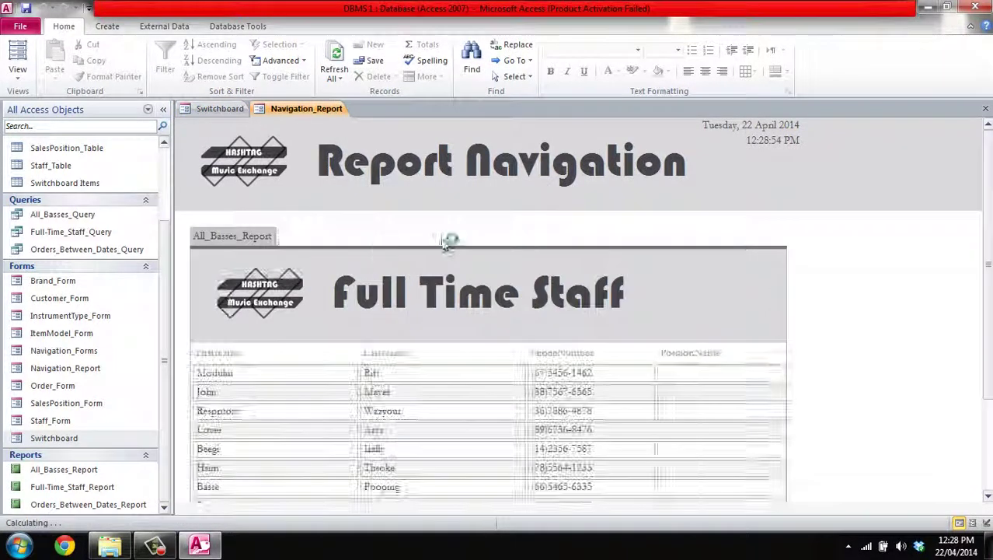
pyautogui.click(450, 237)
pyautogui.click(528, 222)
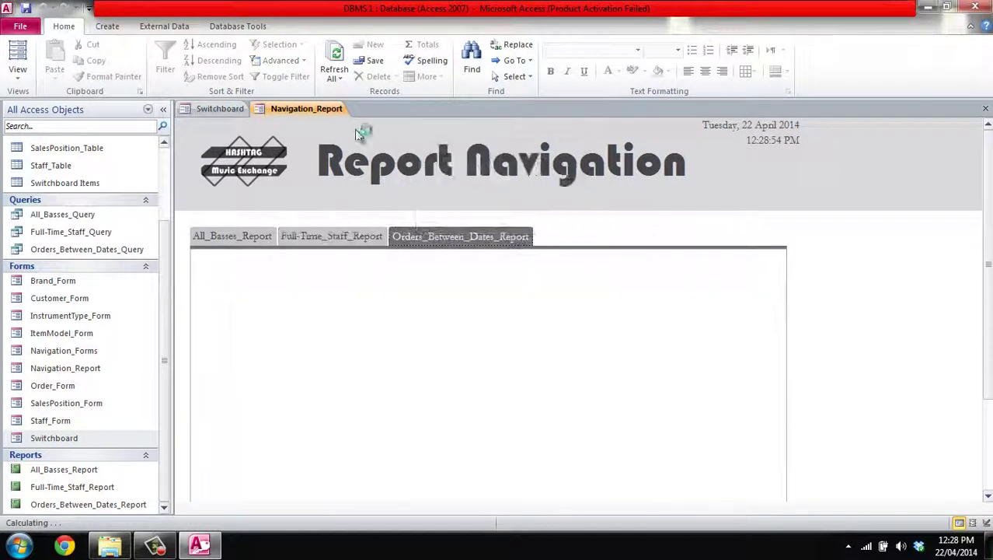
pyautogui.rightClick(331, 110)
pyautogui.click(358, 140)
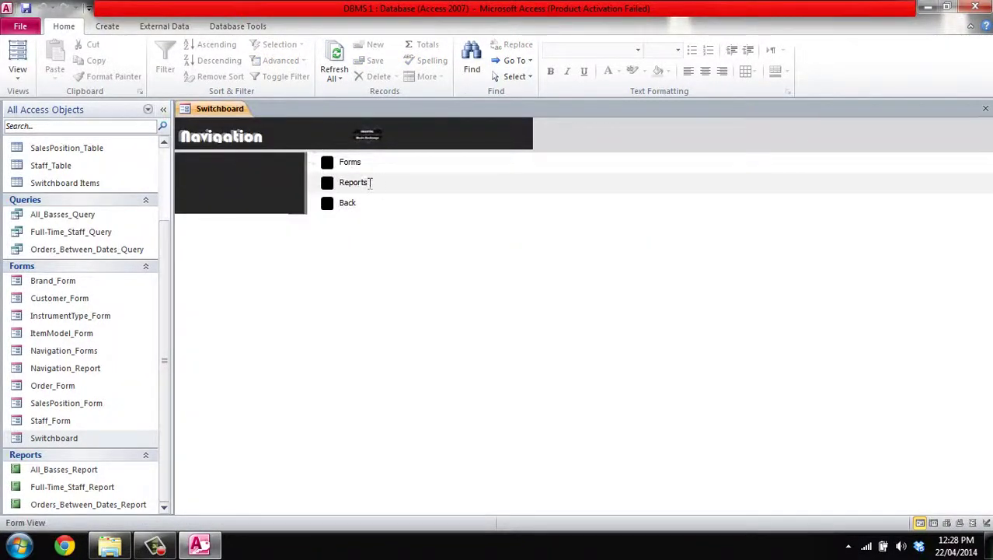
# Exit the database through the central switchboard and reopen DBMS 1.accdb.
pyautogui.click(346, 204)
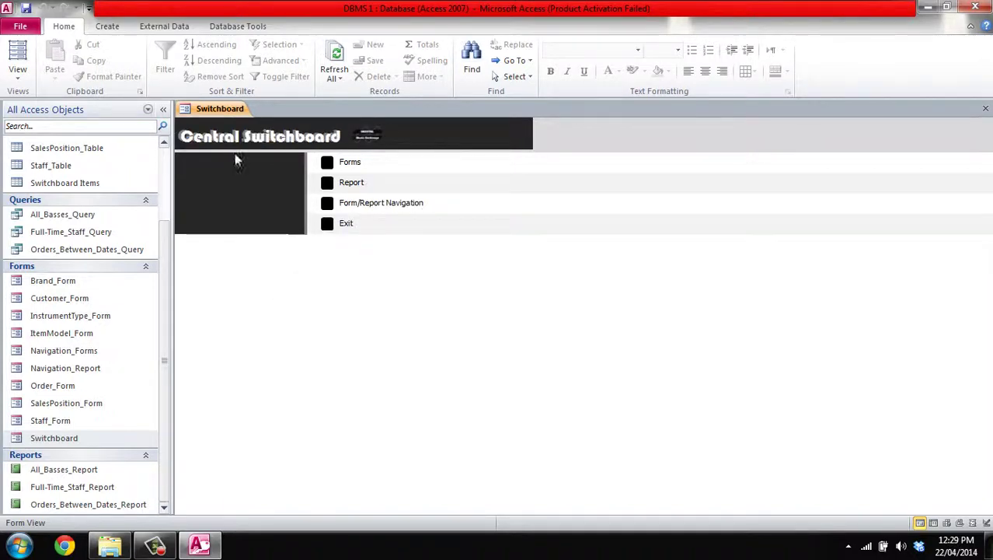
pyautogui.click(330, 227)
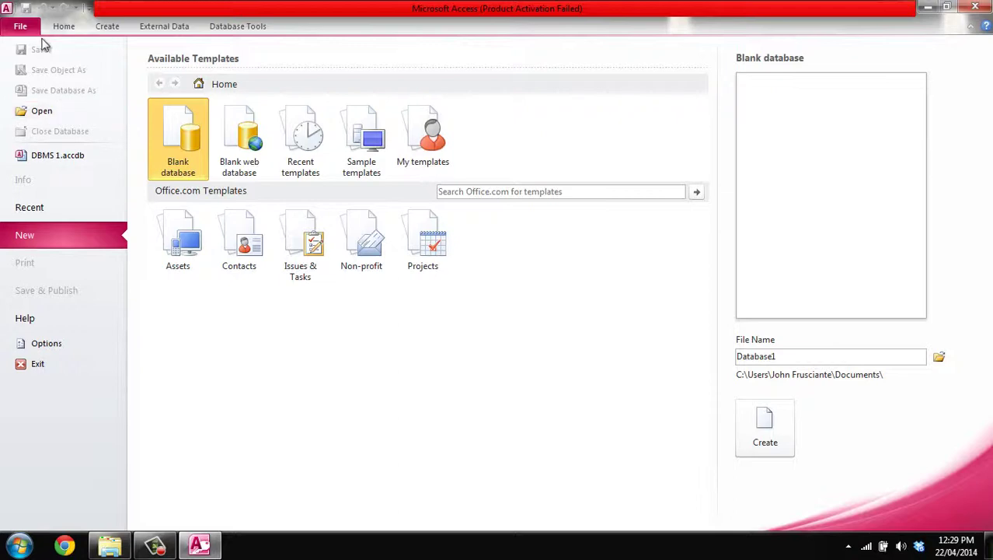
pyautogui.click(54, 155)
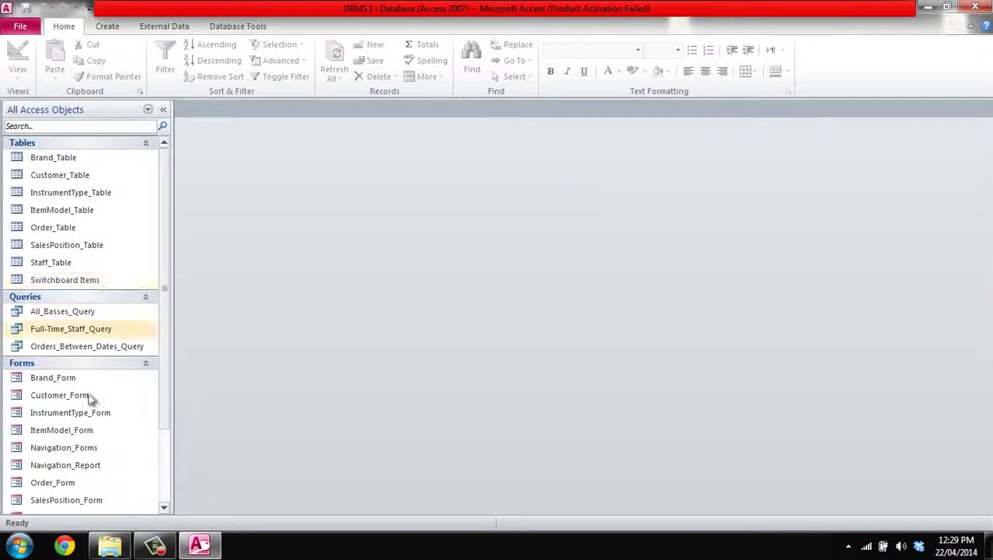
# Open the Navigation_Forms form and show its Customer_Form page.
pyautogui.scroll(-2, 78, 404)
pyautogui.click(88, 356)
pyautogui.doubleClick(88, 356)
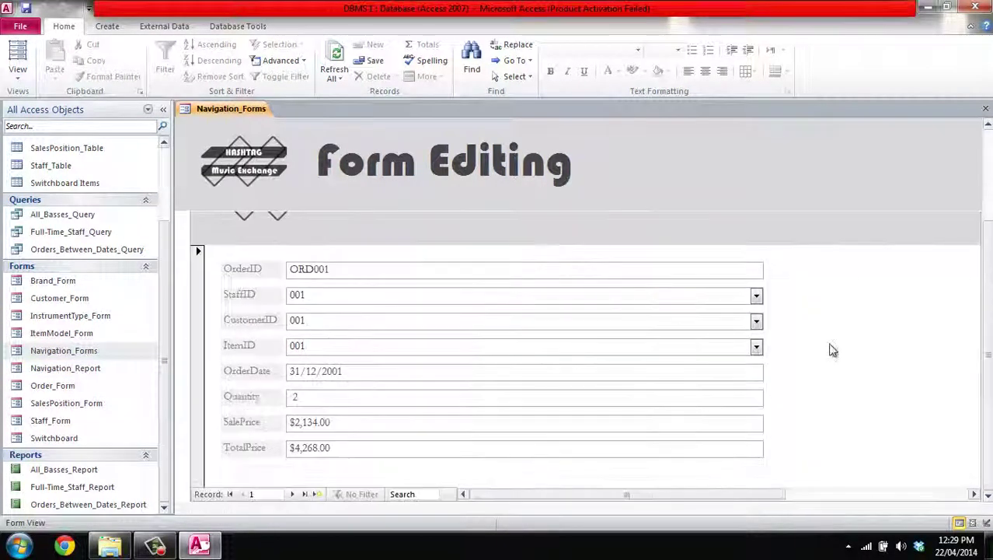
pyautogui.click(331, 236)
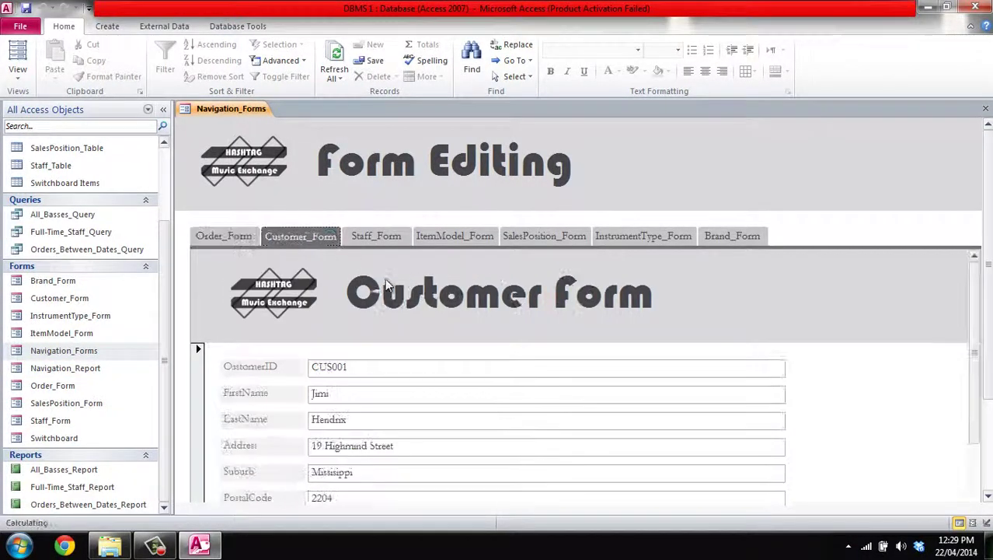
# Browse the customer records forward to the sixth one on the Customer_Form page, and close Navigation_Forms.
pyautogui.scroll(-3, 506, 350)
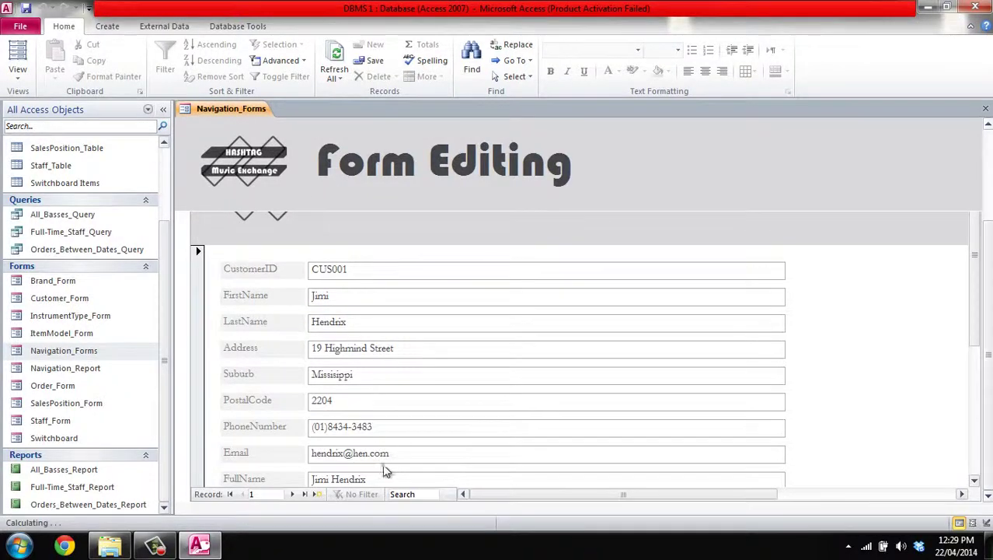
pyautogui.click(293, 495)
pyautogui.click(293, 495)
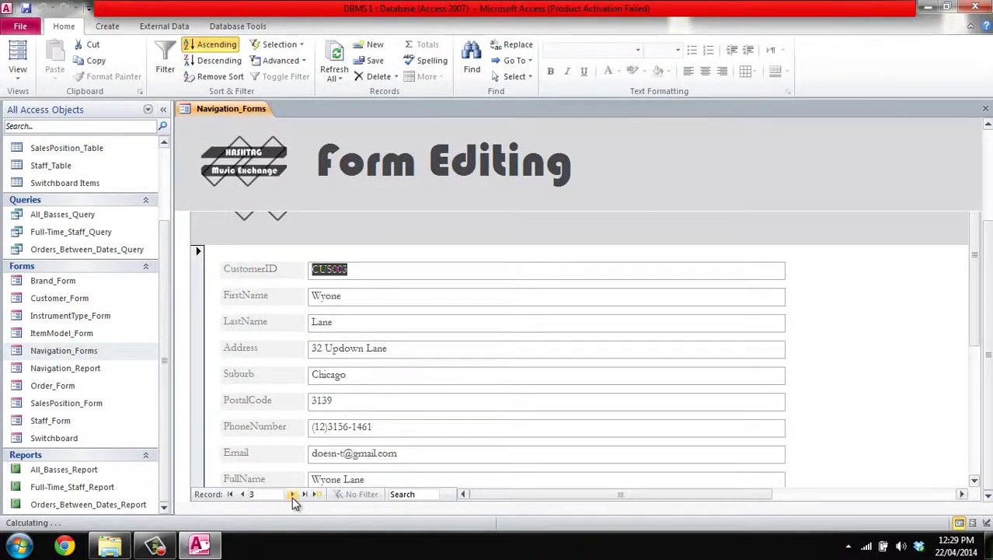
pyautogui.click(293, 495)
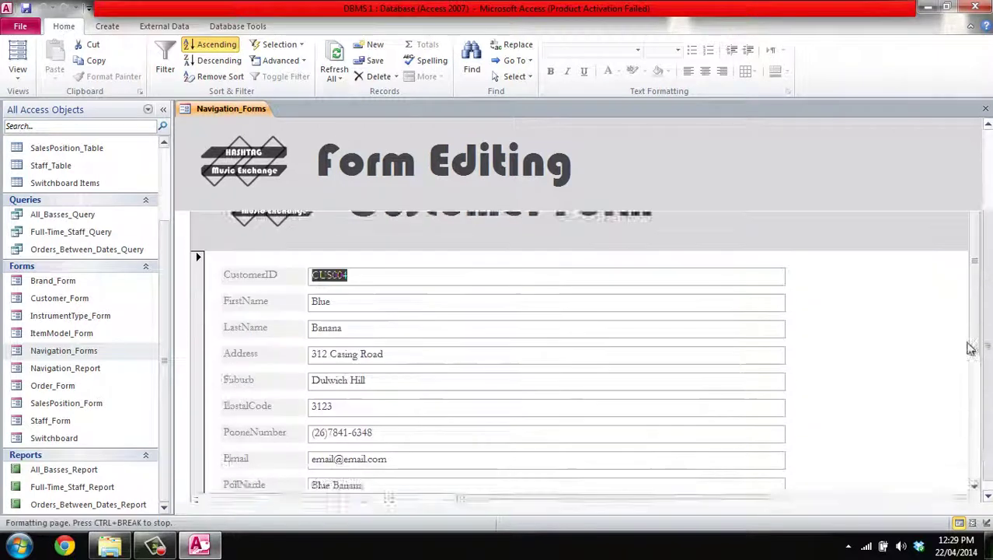
pyautogui.scroll(-5, 967, 346)
pyautogui.click(293, 496)
pyautogui.click(293, 495)
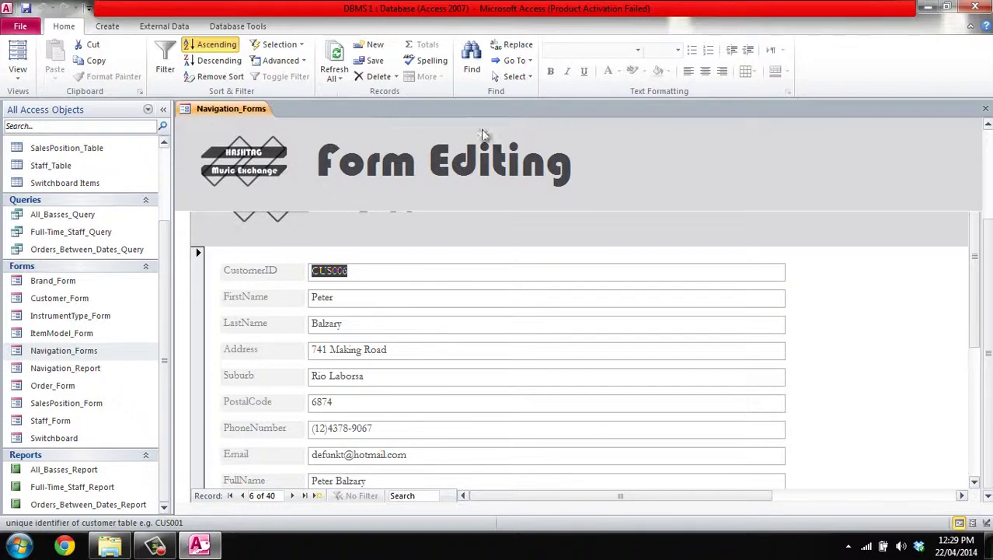
pyautogui.scroll(3, 406, 282)
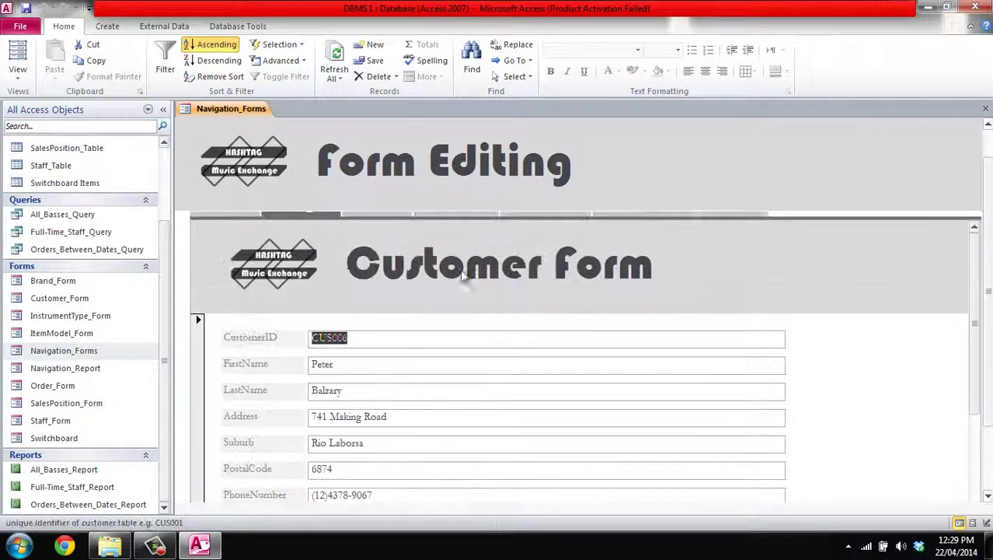
pyautogui.click(139, 352)
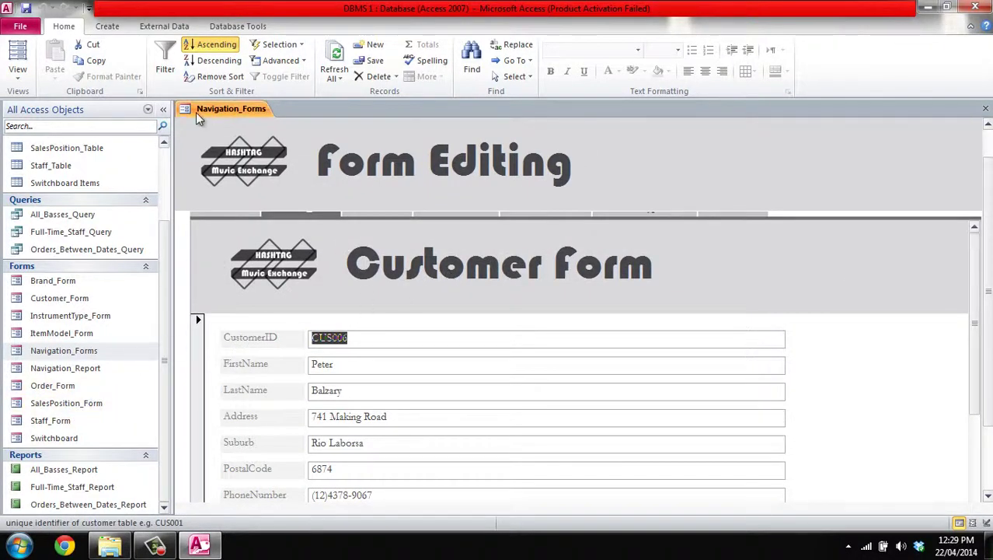
pyautogui.rightClick(206, 117)
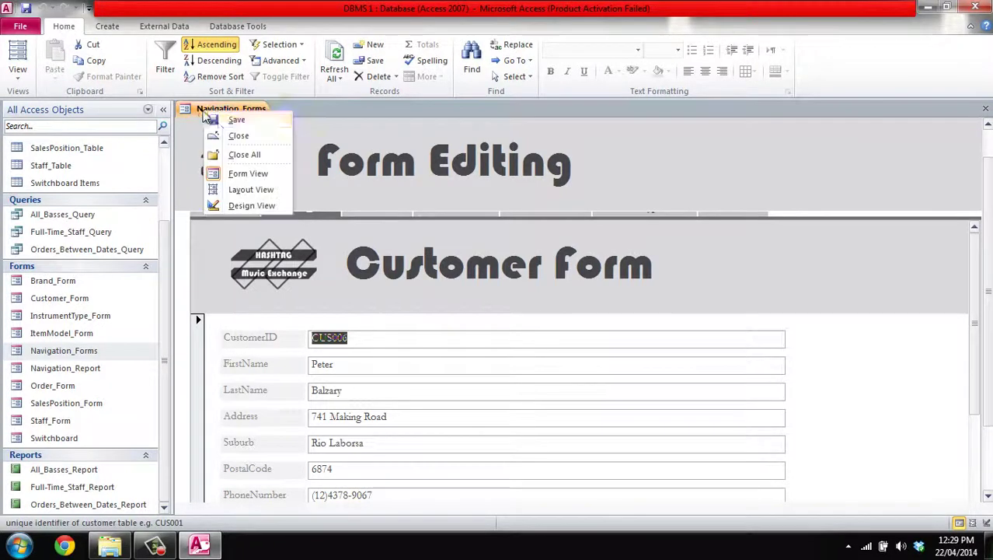
pyautogui.click(239, 136)
# Open Navigation_Report, view Full-Time_Staff_Report, run Orders_Between_Dates_Report from 10/10/1990 to 10/10/2000, and close it.
pyautogui.doubleClick(81, 365)
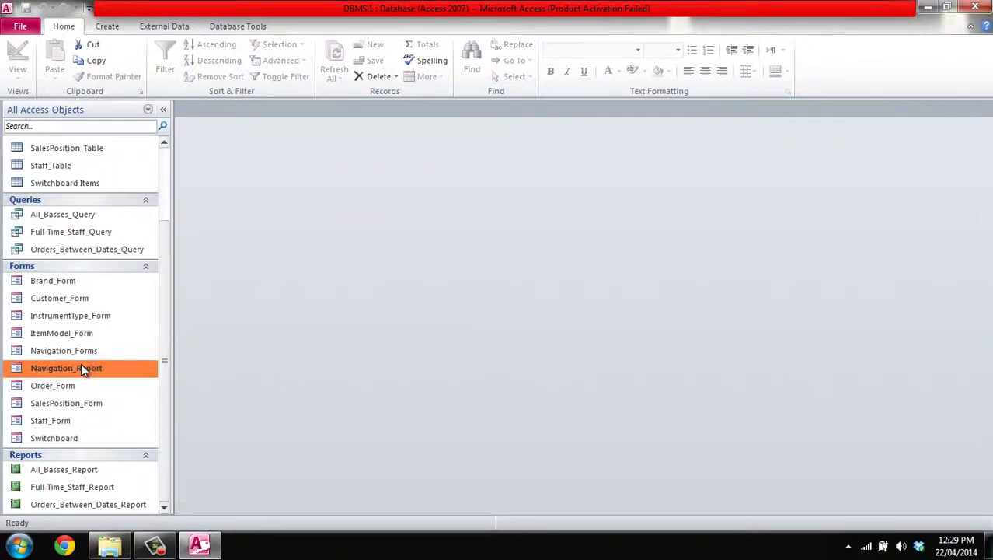
pyautogui.click(314, 240)
pyautogui.click(399, 241)
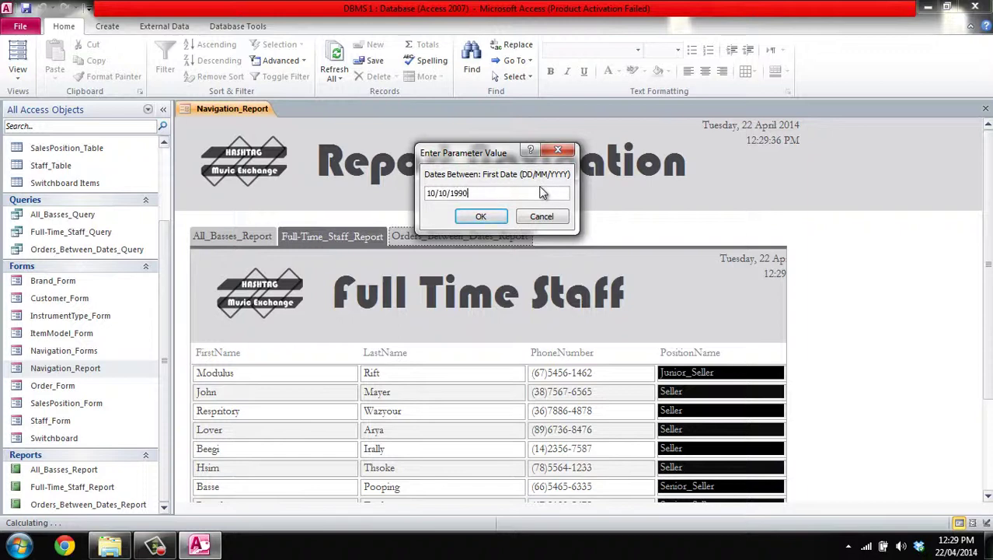
pyautogui.press('Return')
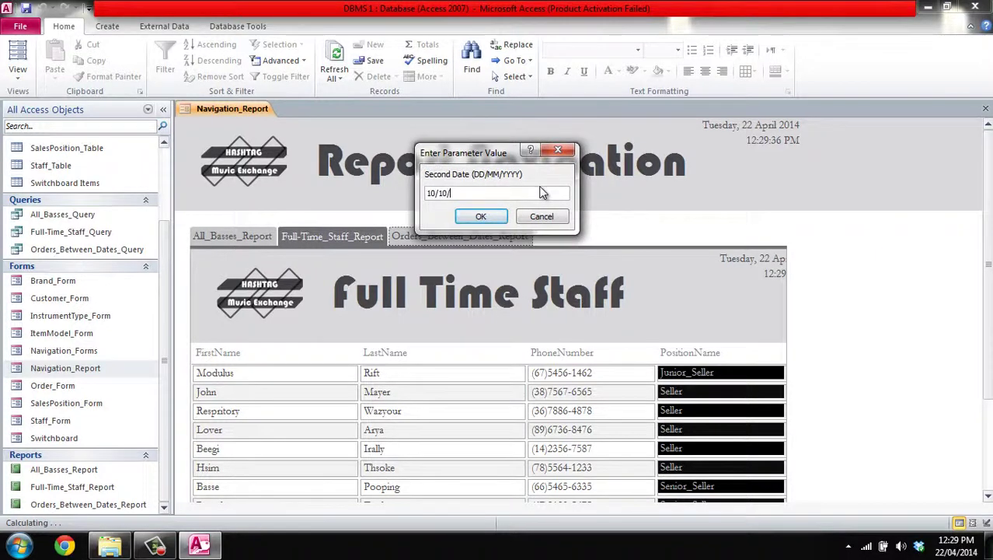
pyautogui.write('10/10/2000')
pyautogui.press('Return')
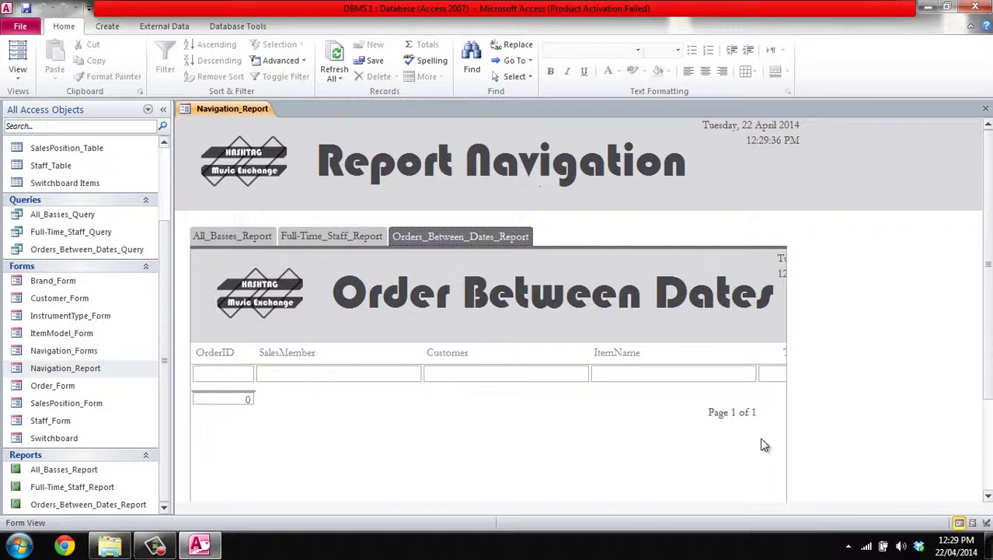
pyautogui.rightClick(228, 111)
pyautogui.click(263, 130)
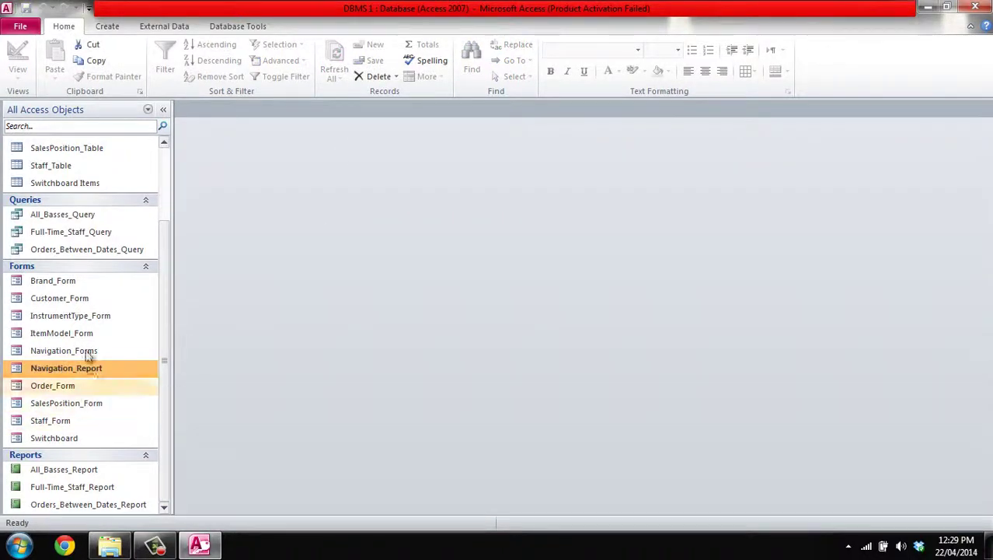
# Open Brand_Form, go through the Fender brand's items to the last one, and show the last brand record.
pyautogui.doubleClick(80, 281)
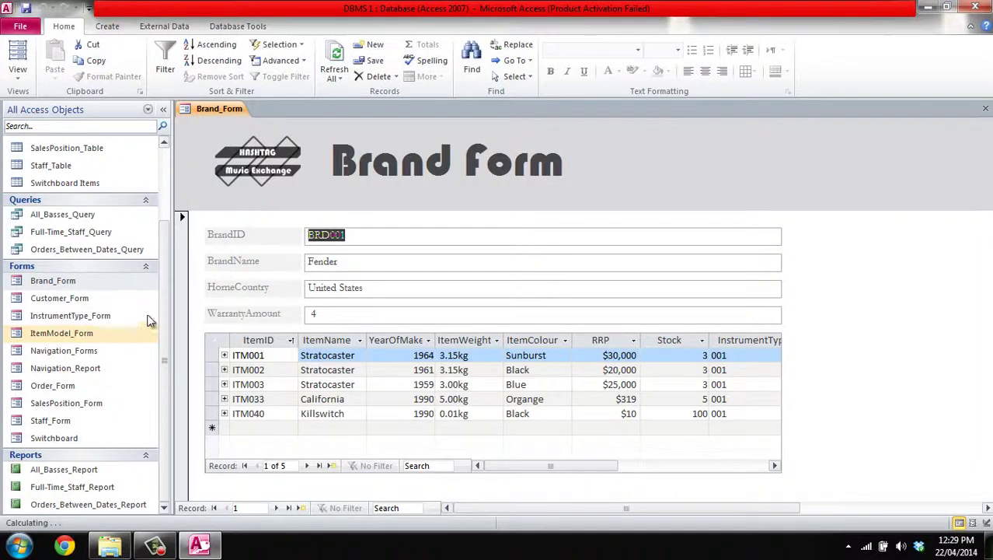
pyautogui.click(309, 467)
pyautogui.click(308, 467)
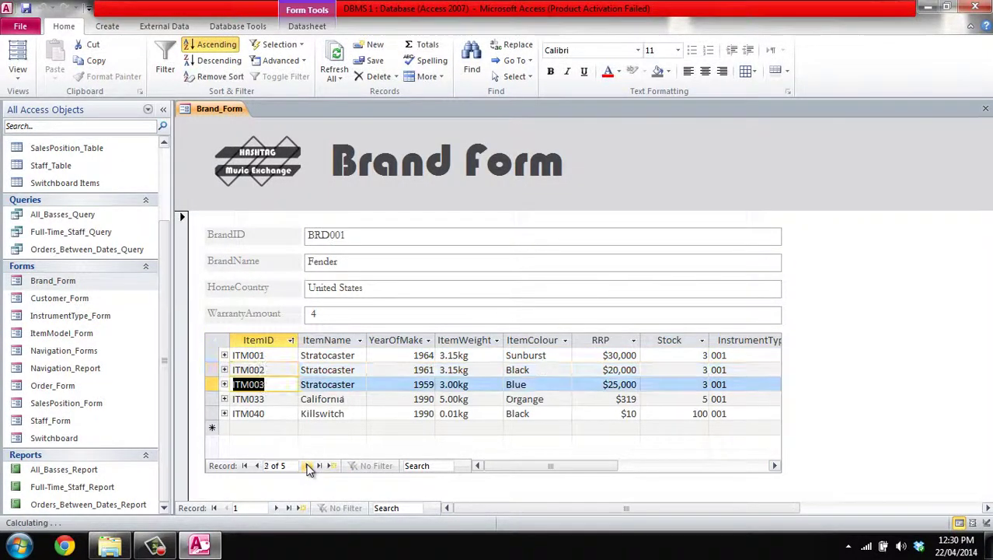
pyautogui.click(309, 466)
pyautogui.click(309, 466)
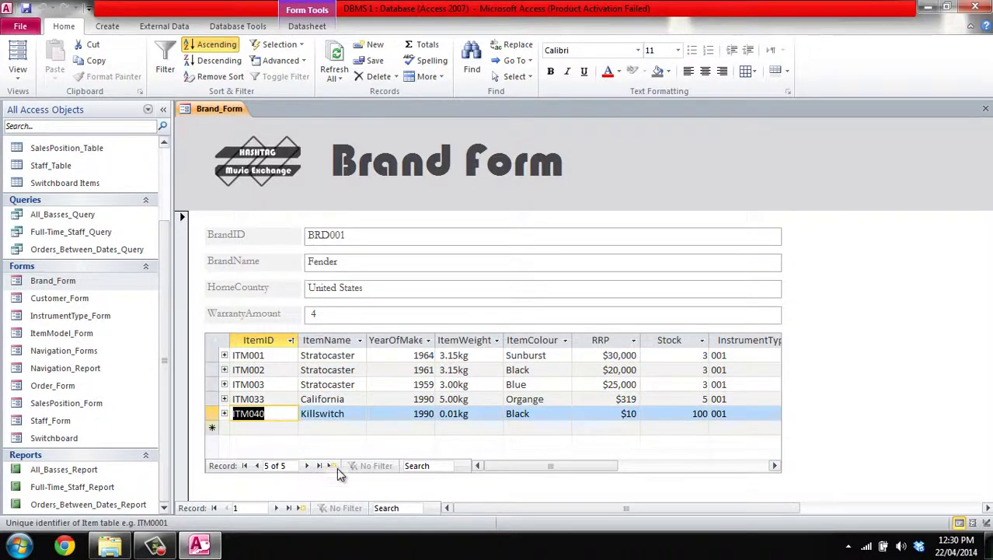
pyautogui.click(288, 509)
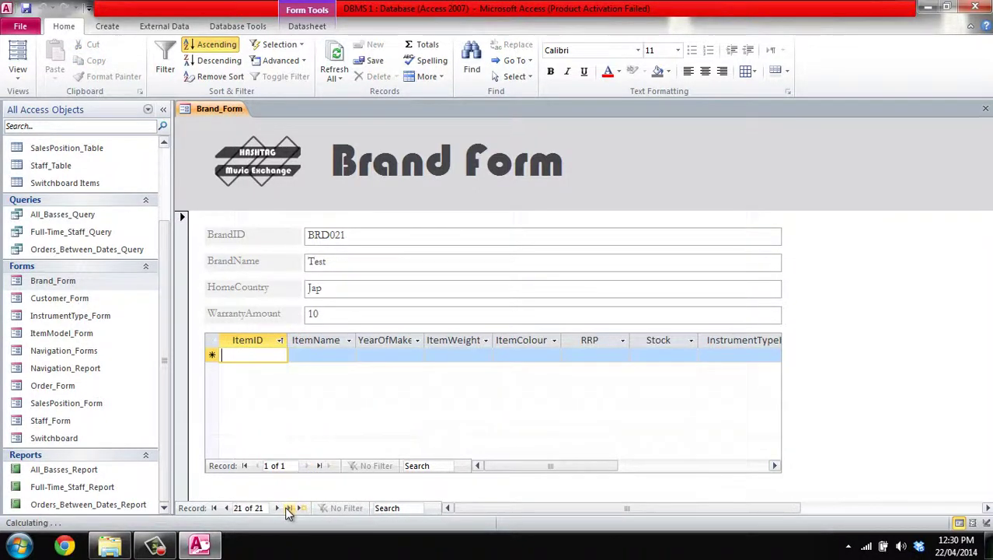
# Start a new brand record in Brand_Form and set its BrandID to BRD099.
pyautogui.click(299, 507)
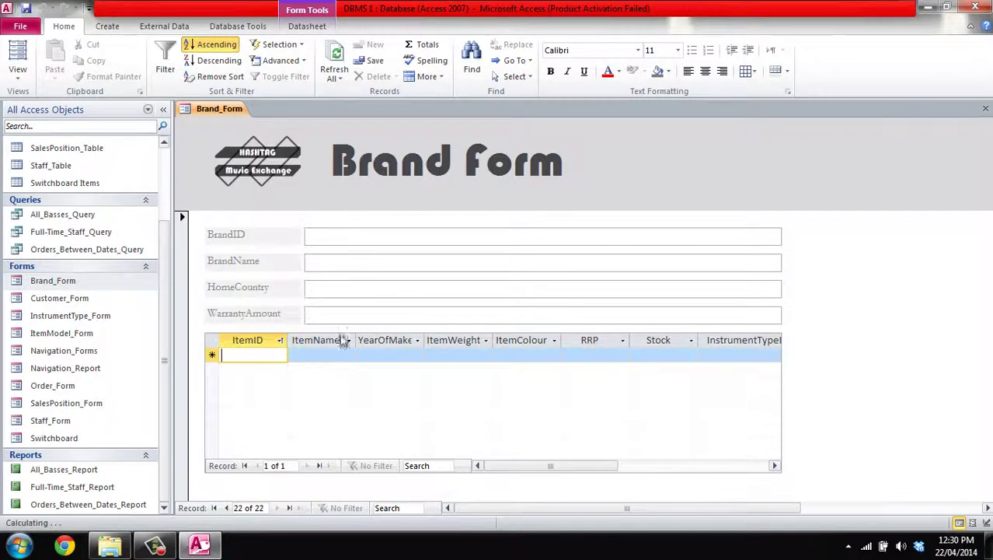
pyautogui.click(338, 234)
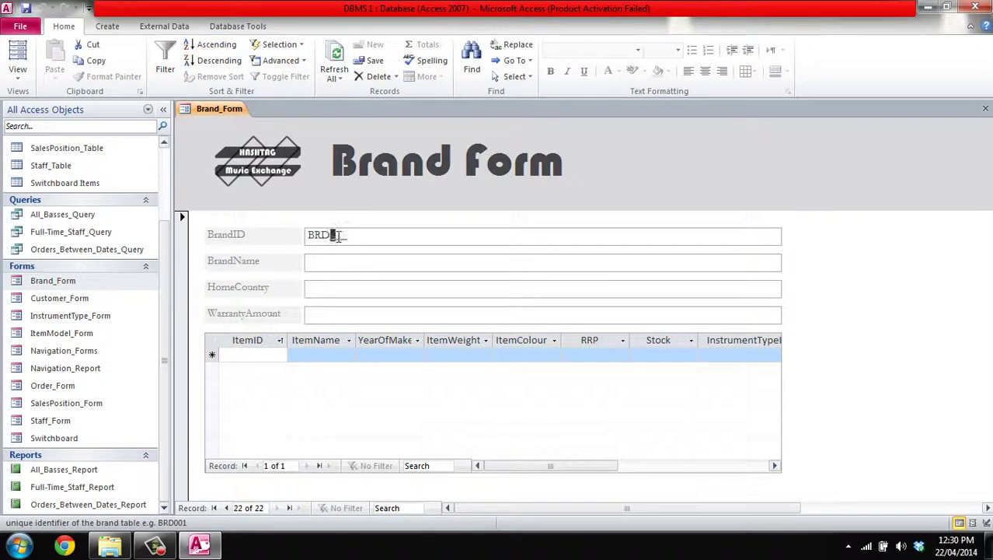
pyautogui.write('001')
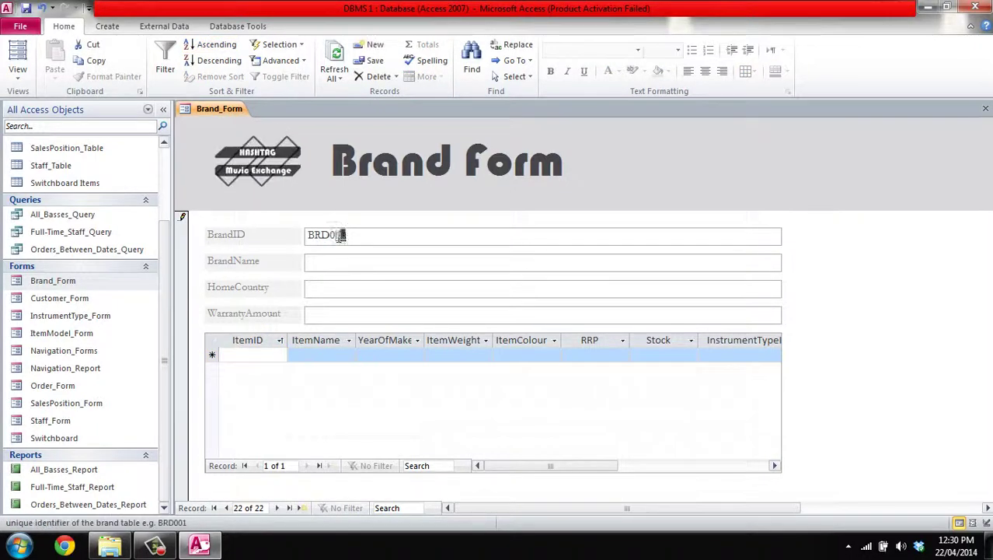
pyautogui.press('Tab')
pyautogui.click(364, 237)
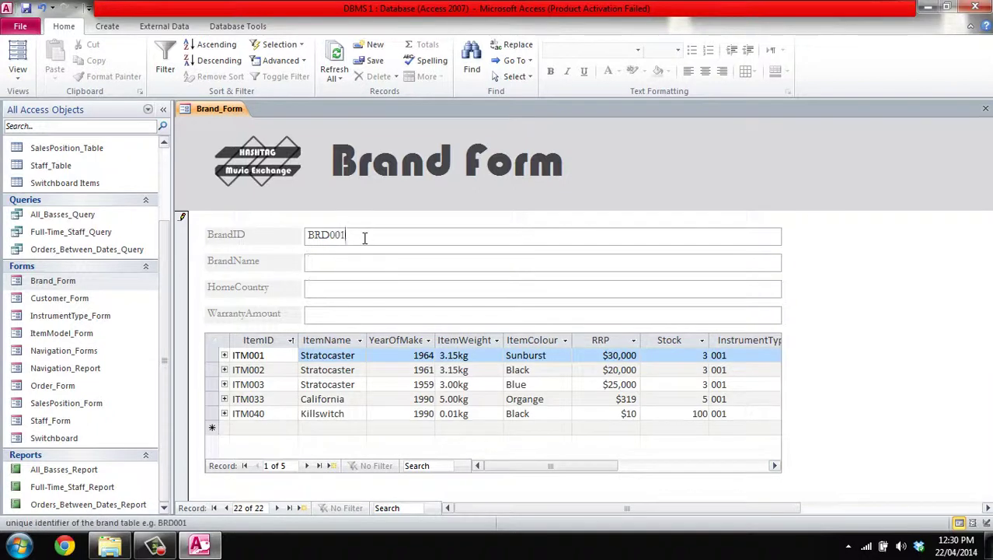
pyautogui.hotkey('shift', 'Left')
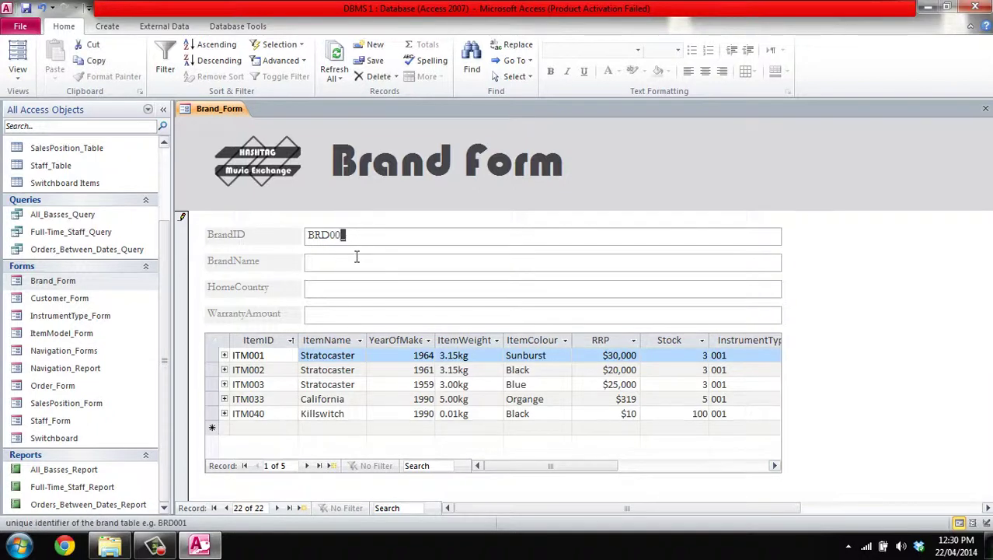
pyautogui.write('9')
pyautogui.hotkey('shift', 'Left')
pyautogui.hotkey('shift', 'Left')
pyautogui.write('99')
# Fill in the new brand record with BrandName Hello, HomeCountry !@# and WarrantyAmount 12, and save it.
pyautogui.click(353, 255)
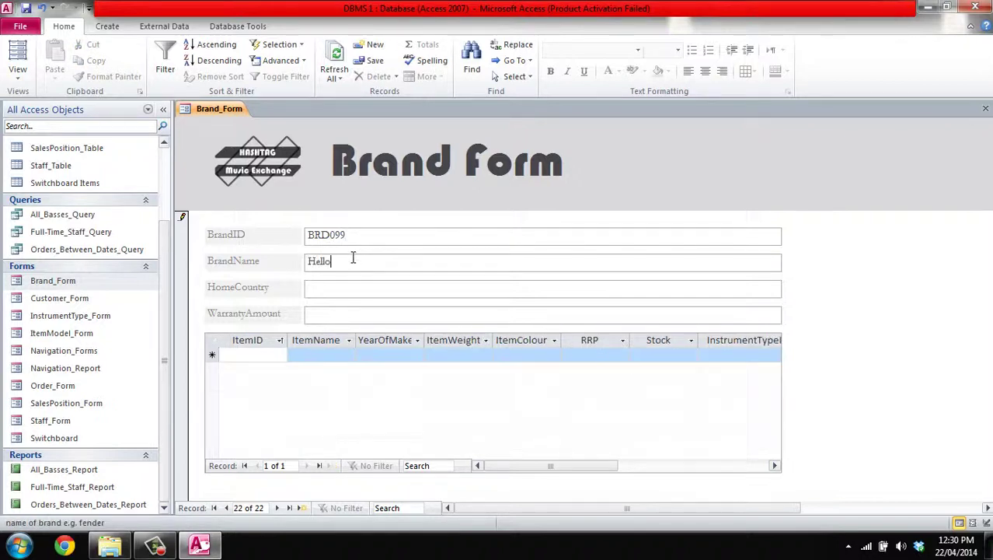
pyautogui.press('Tab')
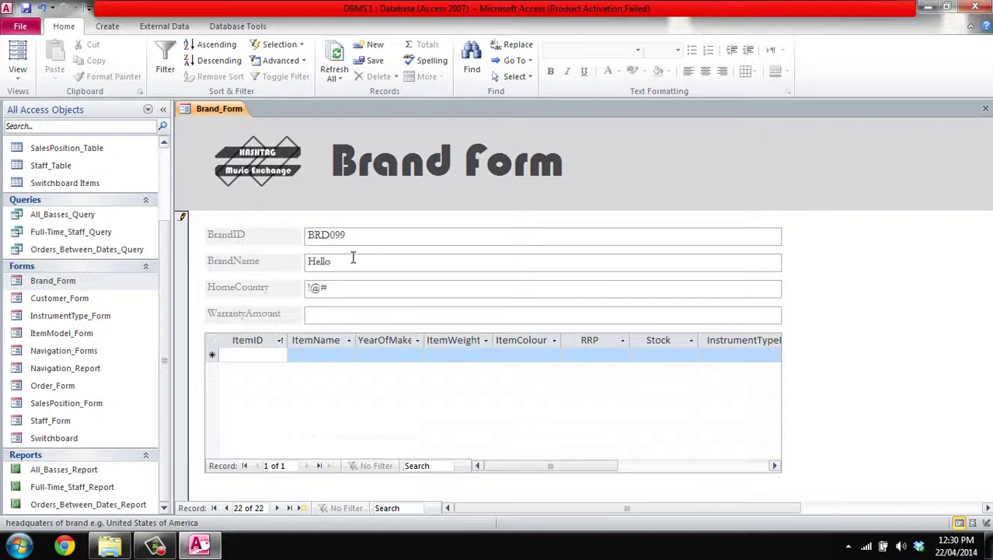
pyautogui.press('Tab')
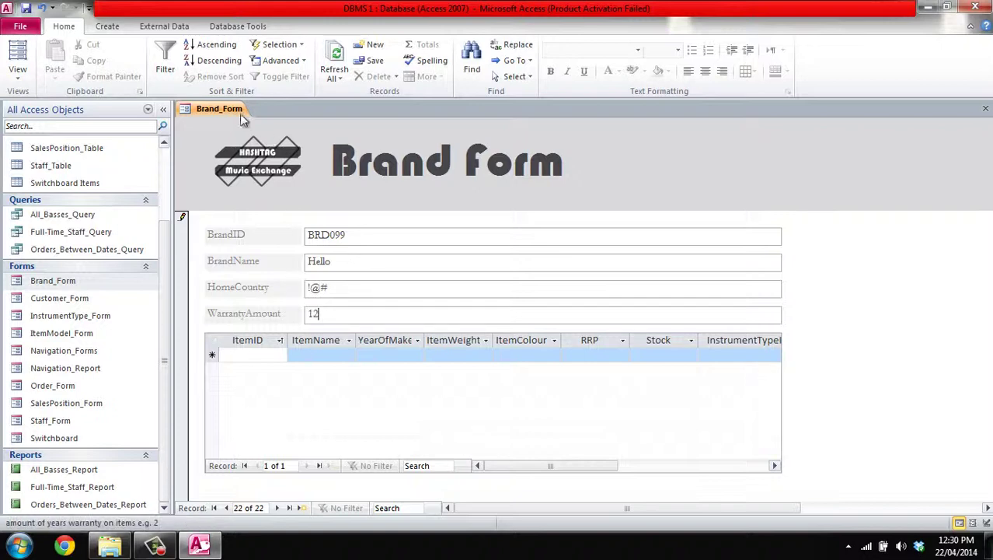
pyautogui.rightClick(240, 114)
pyautogui.click(263, 118)
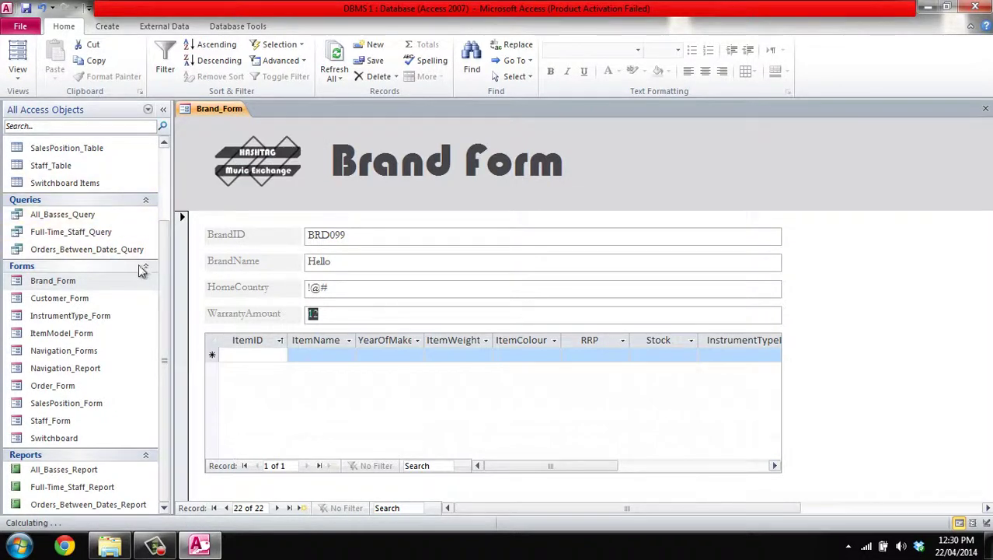
# Open Brand_Table and delete the BRD099 record.
pyautogui.moveTo(165, 248); pyautogui.dragTo(163, 160)
pyautogui.click(113, 161)
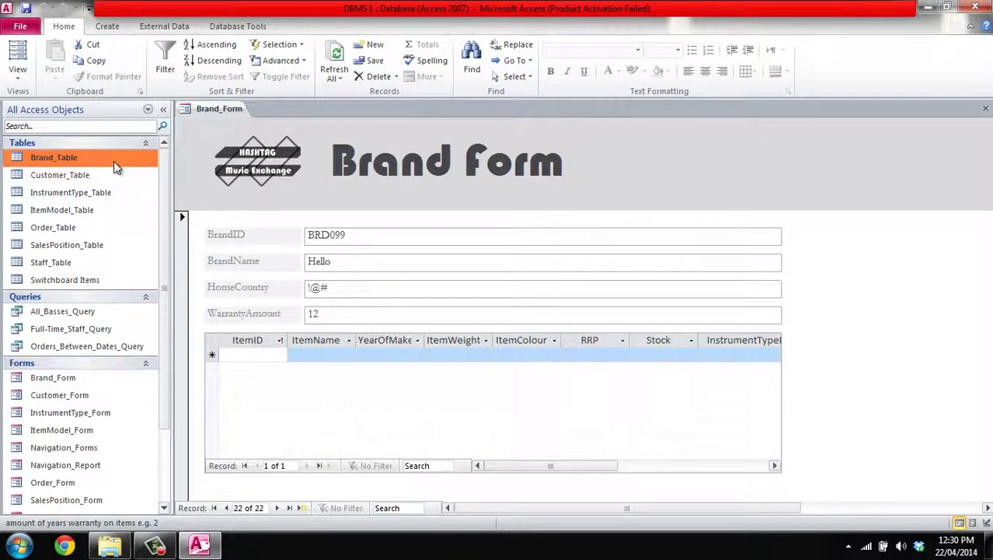
pyautogui.doubleClick(113, 161)
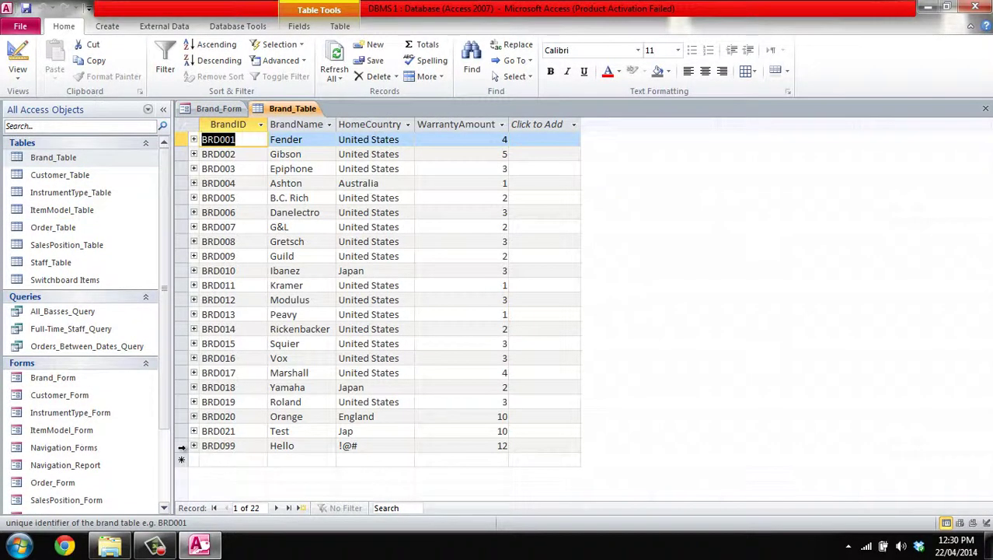
pyautogui.click(181, 445)
pyautogui.rightClick(182, 445)
pyautogui.click(225, 369)
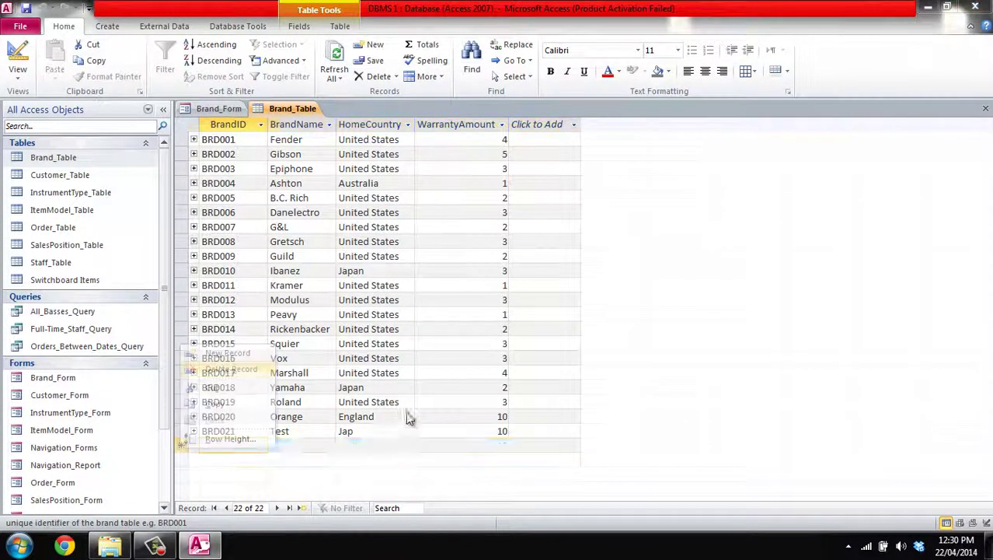
pyautogui.click(472, 315)
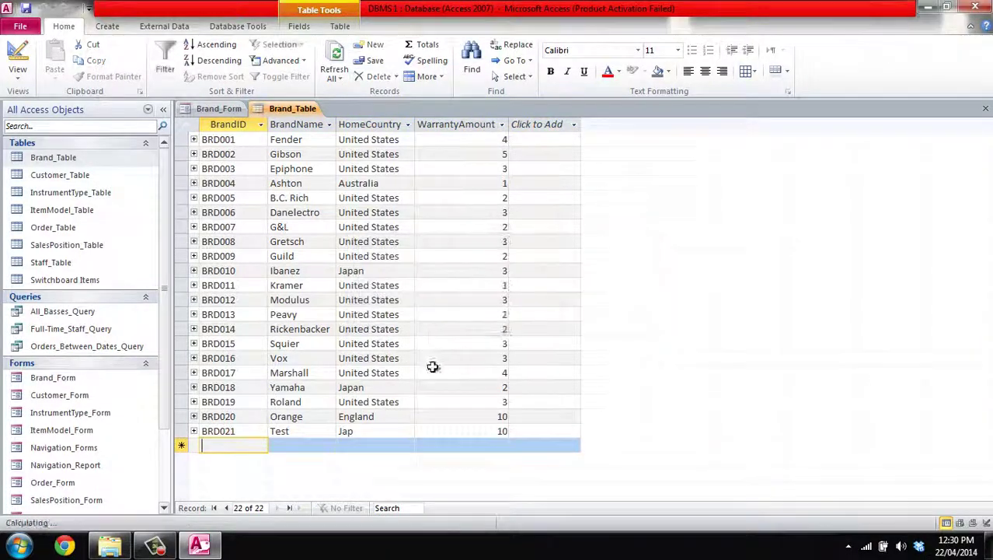
# Return to Brand_Form and save it.
pyautogui.click(296, 126)
pyautogui.click(228, 107)
pyautogui.rightClick(232, 107)
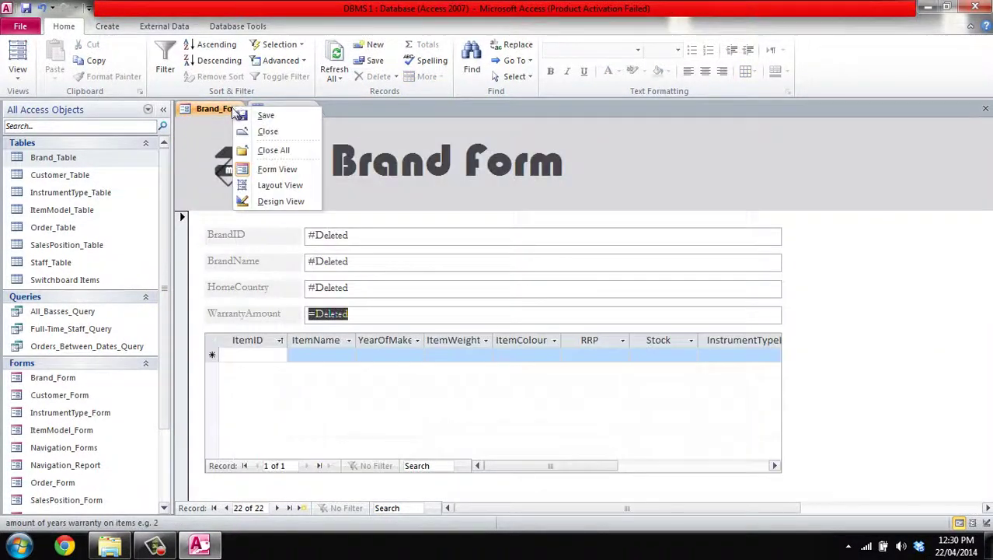
pyautogui.click(264, 115)
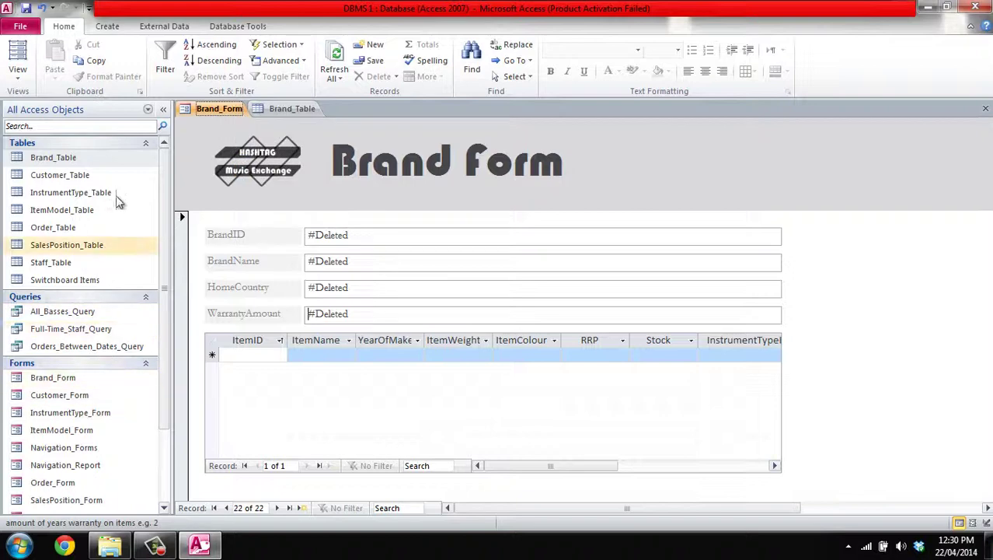
# Select Staff_Table to show the form creation commands, open Customer_Form, and look at the blank form templates.
pyautogui.click(94, 260)
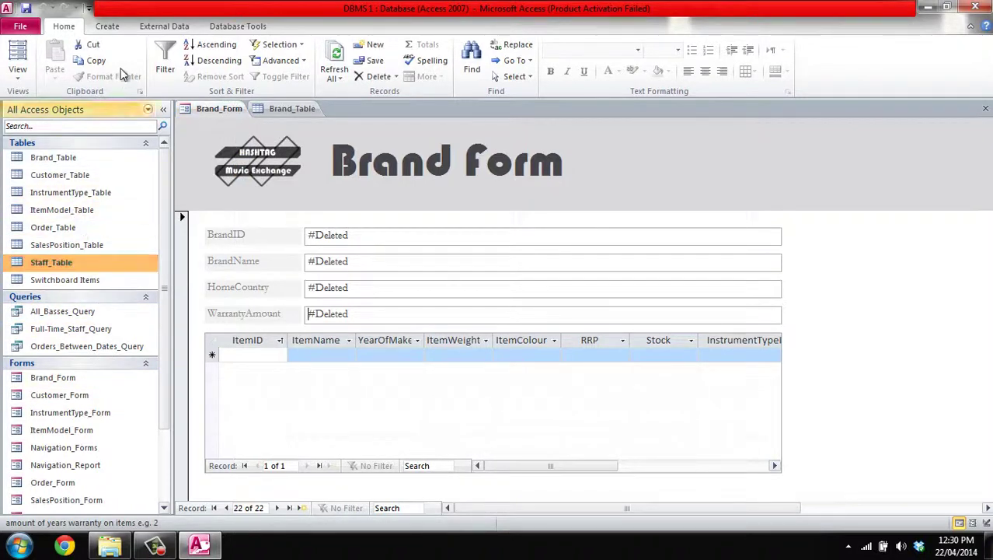
pyautogui.click(107, 26)
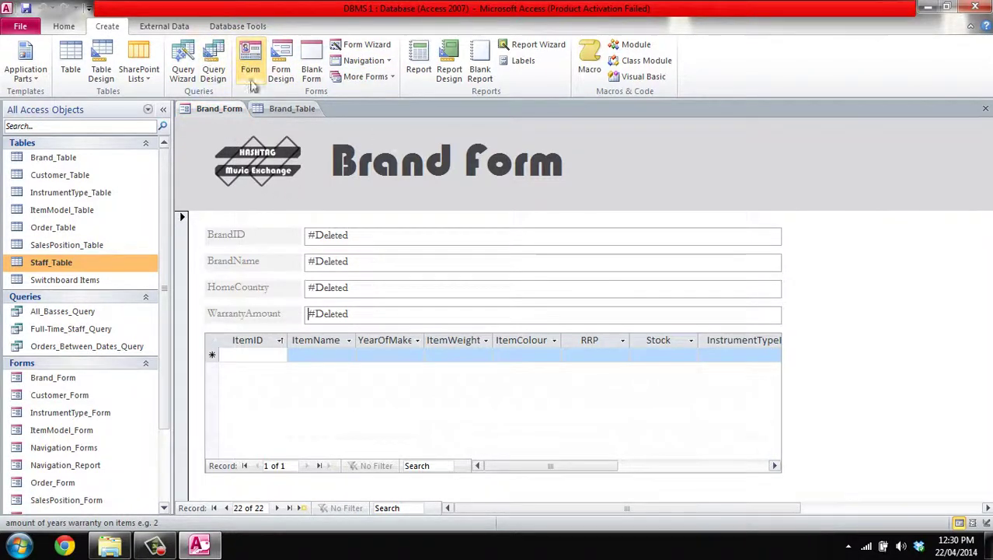
pyautogui.doubleClick(69, 395)
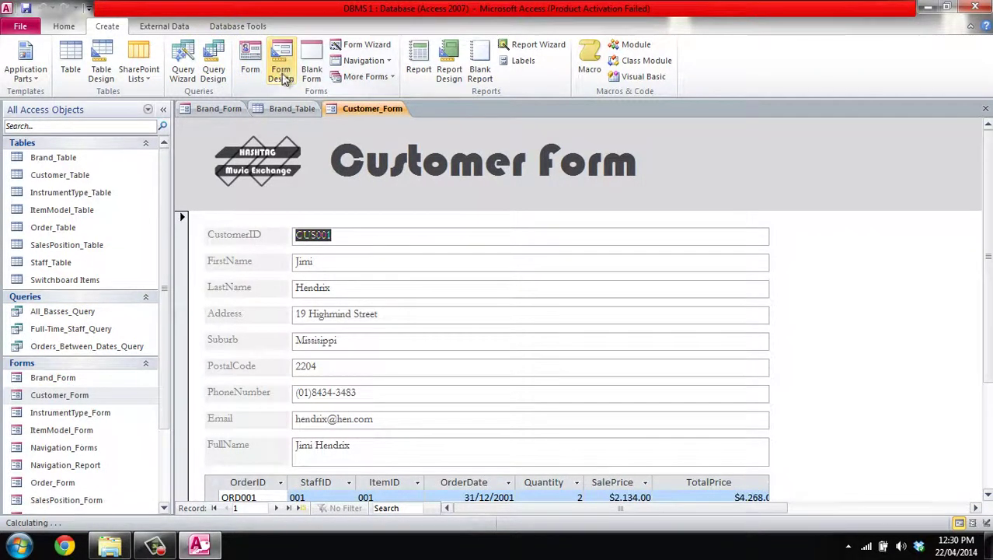
pyautogui.click(26, 64)
pyautogui.click(65, 25)
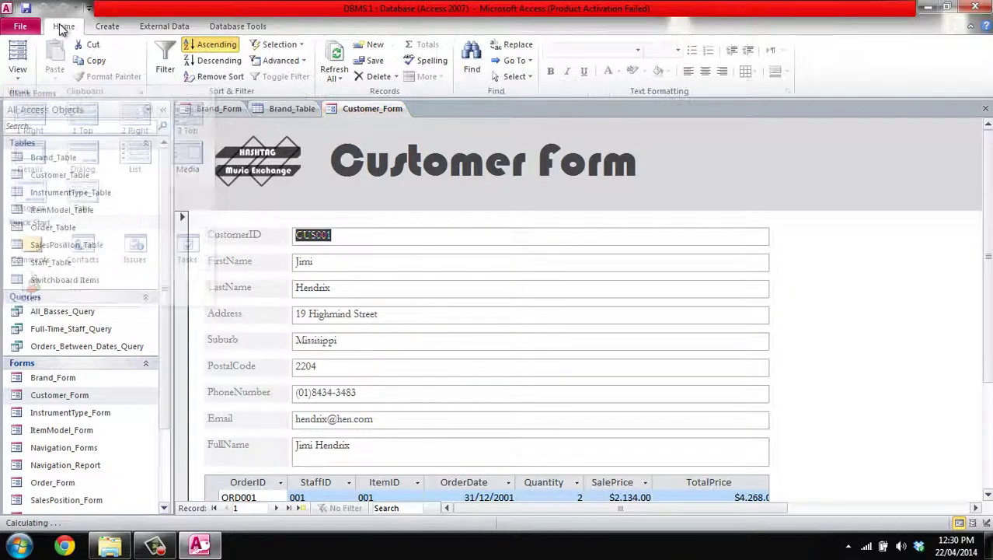
# Switch Customer_Form to Design View and examine its detail fields, Order_Table subform, header title and logo.
pyautogui.click(17, 71)
pyautogui.click(54, 166)
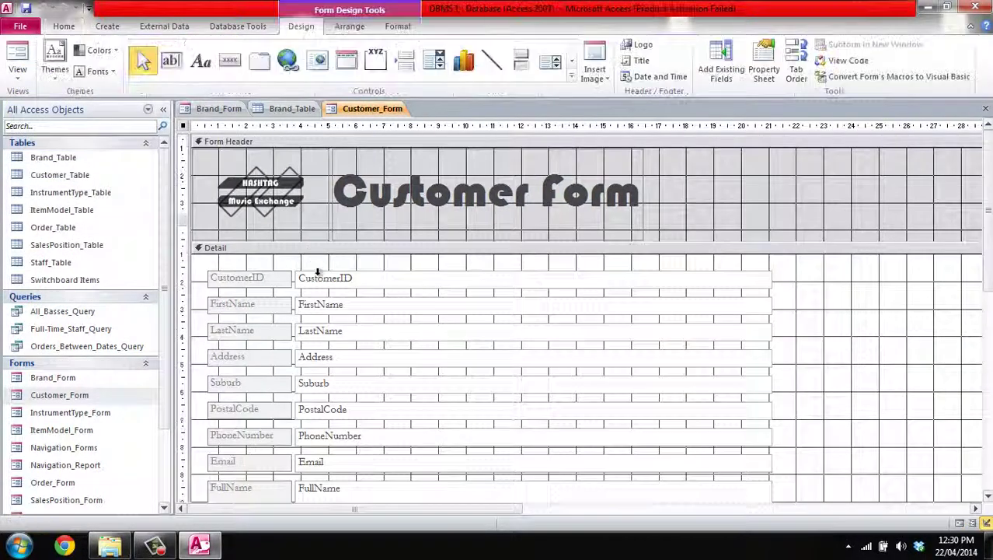
pyautogui.scroll(-3, 253, 334)
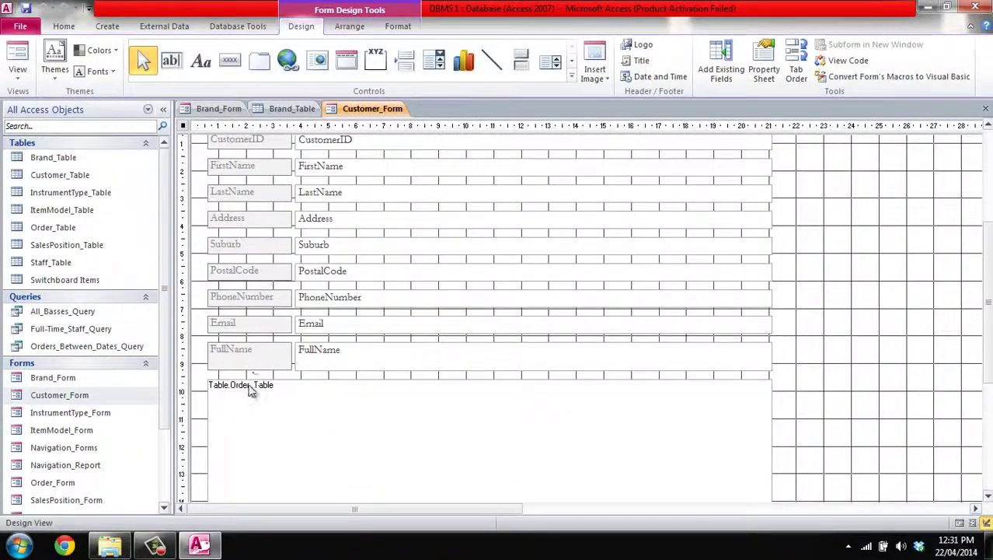
pyautogui.click(272, 349)
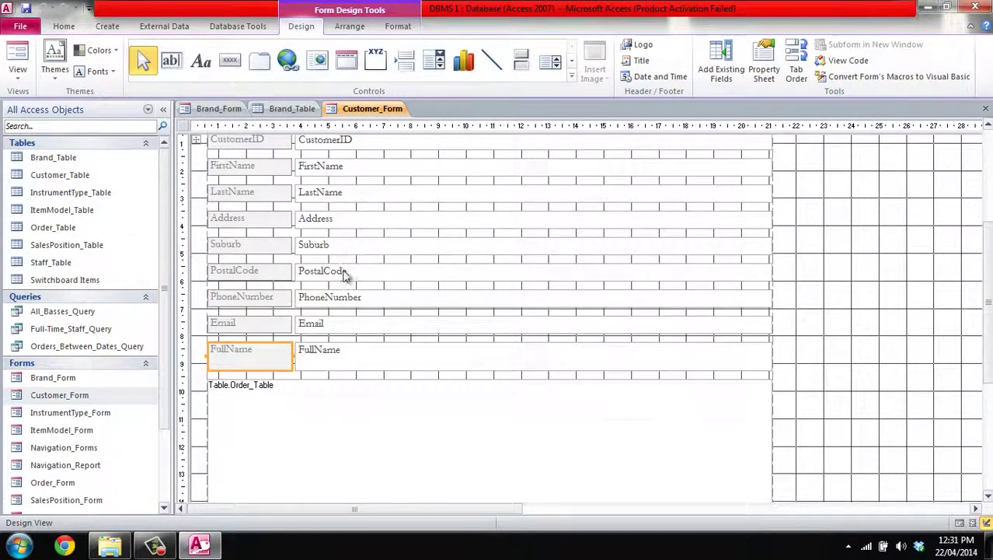
pyautogui.scroll(3, 346, 286)
pyautogui.click(340, 185)
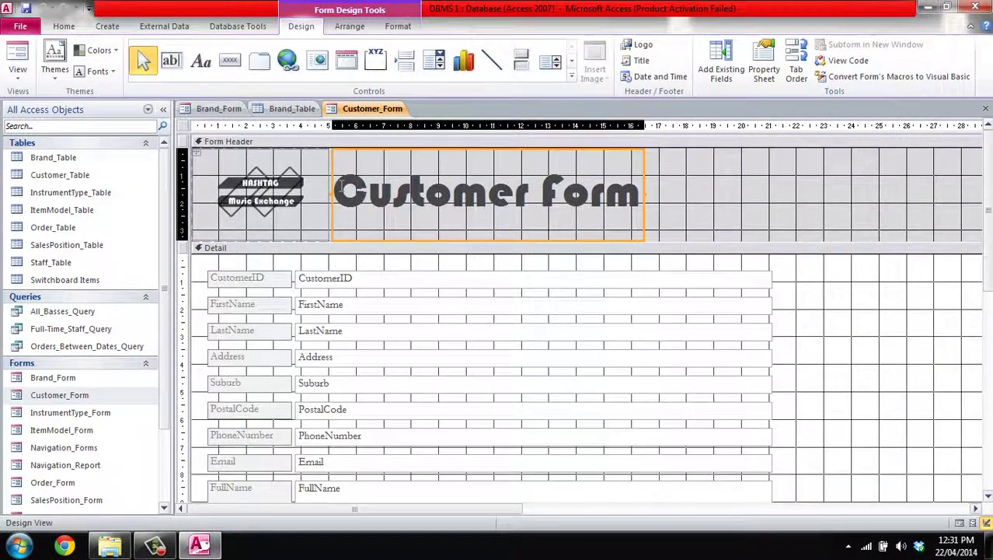
pyautogui.click(281, 185)
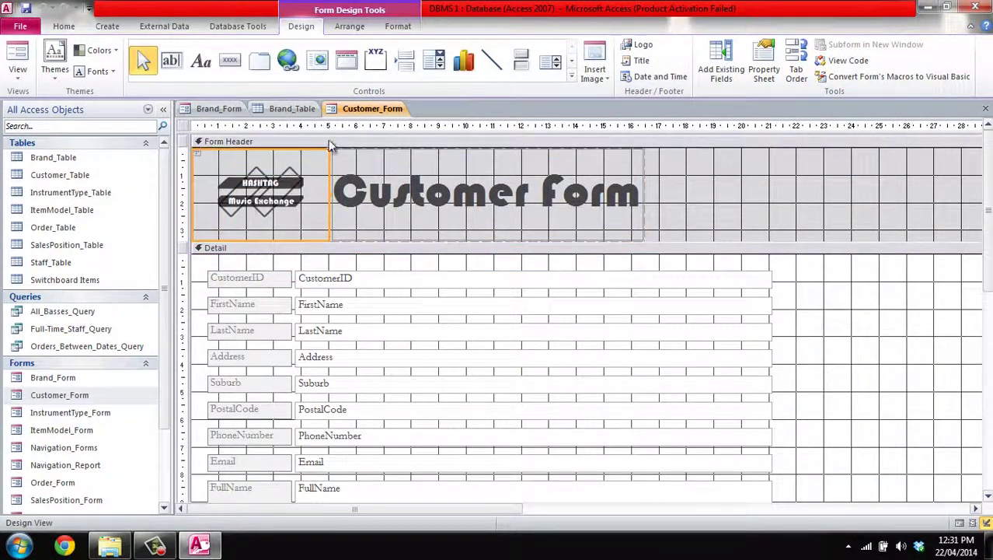
# Close Customer_Form, then close all remaining open objects.
pyautogui.rightClick(367, 109)
pyautogui.click(359, 134)
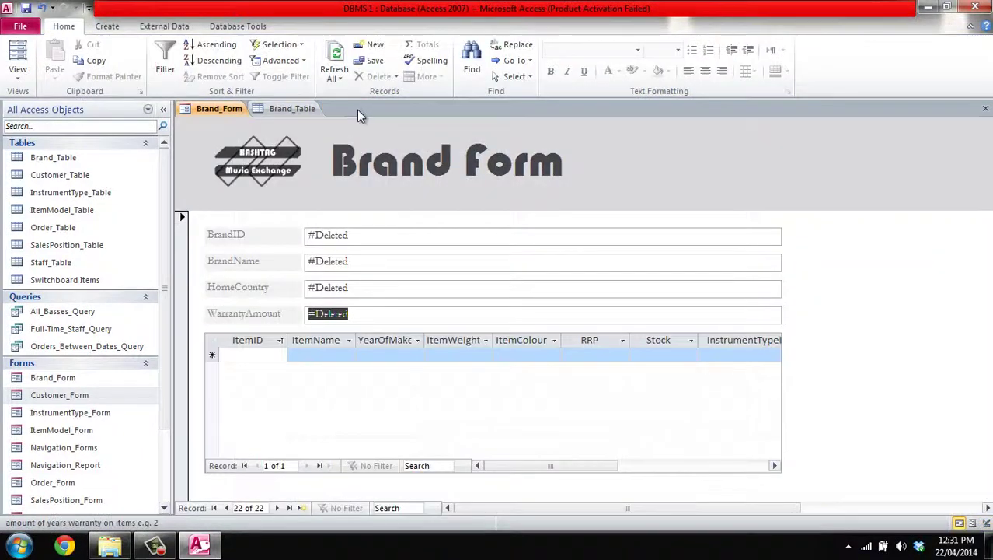
pyautogui.rightClick(315, 109)
pyautogui.click(361, 150)
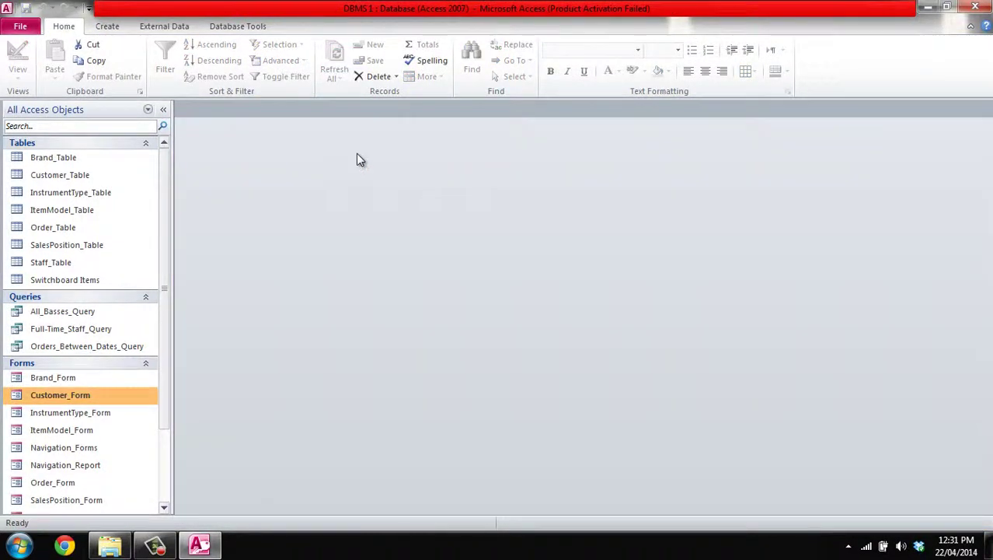
# Open All_Basses_Query, Full-Time_Staff_Query and Orders_Between_Dates_Query, entering a date range with 10/10/2000 as the second date.
pyautogui.doubleClick(47, 311)
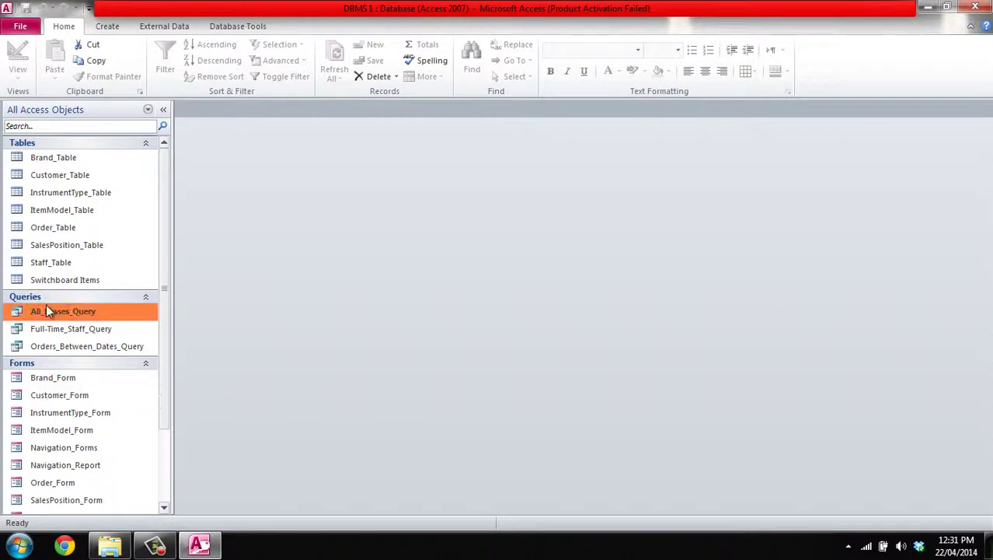
pyautogui.doubleClick(139, 329)
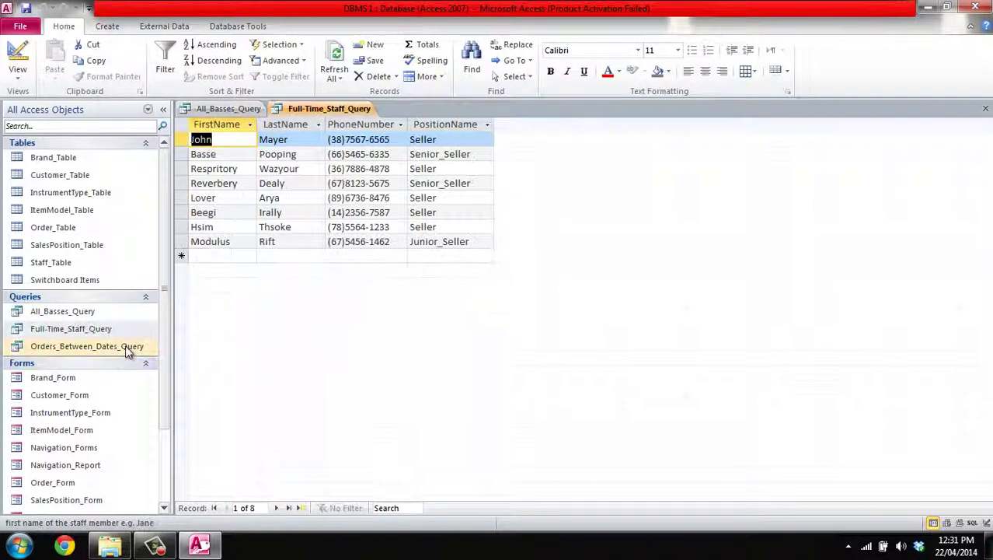
pyautogui.doubleClick(128, 347)
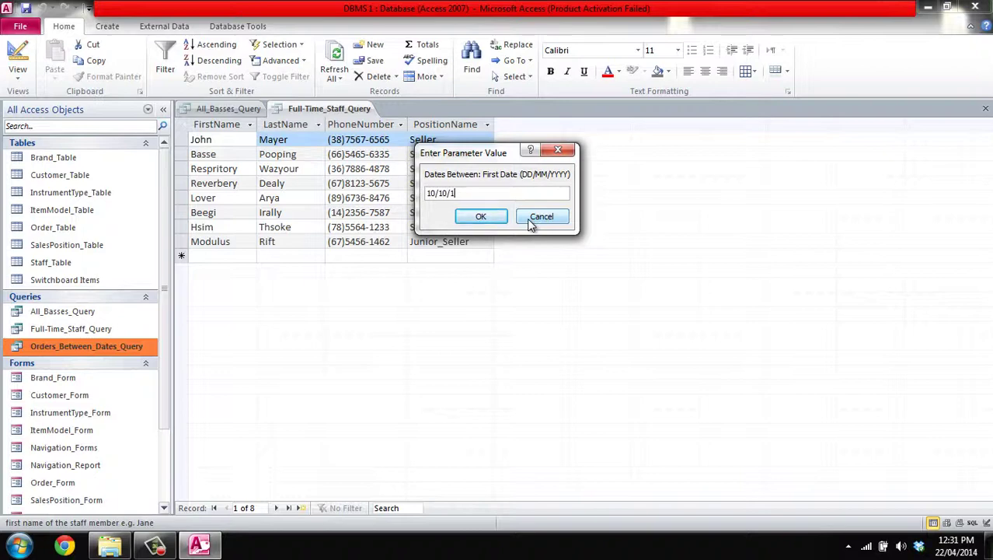
pyautogui.press('Return')
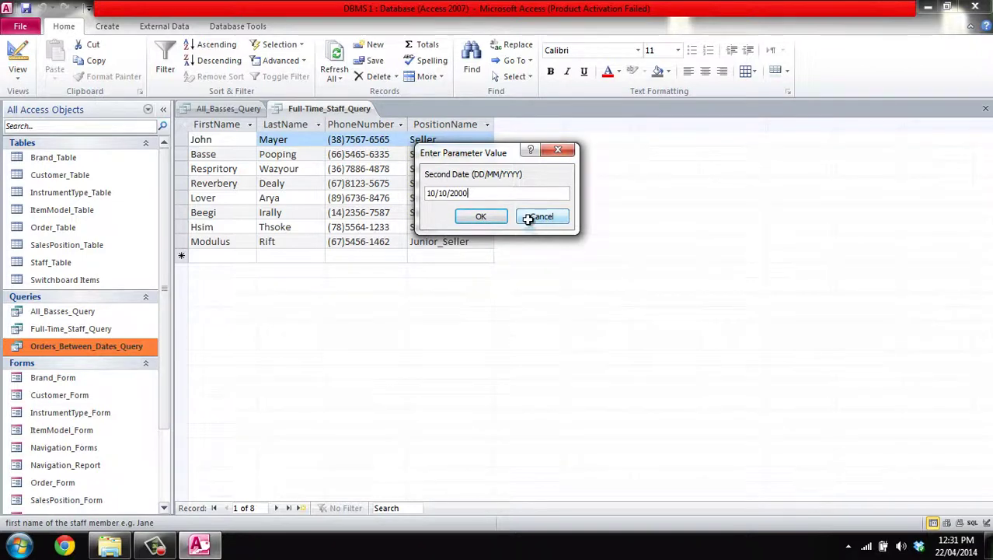
pyautogui.press('Return')
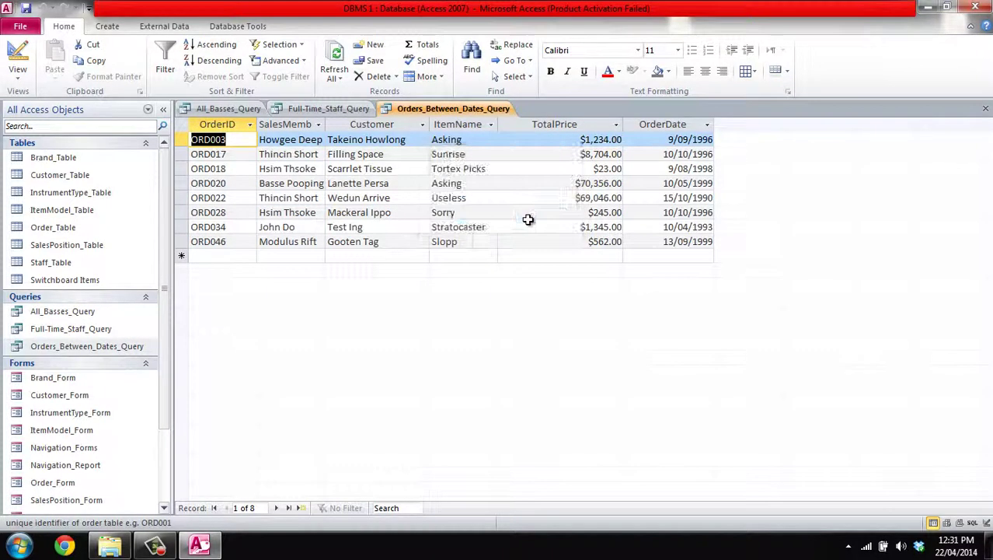
# Check the OrderDate values returned by Orders_Between_Dates_Query, and close the query.
pyautogui.click(687, 139)
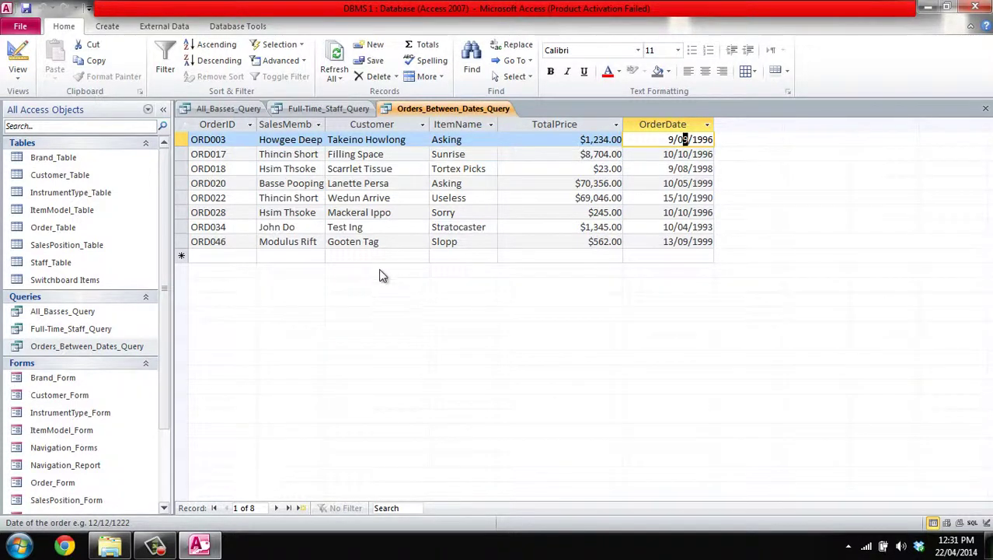
pyautogui.click(670, 178)
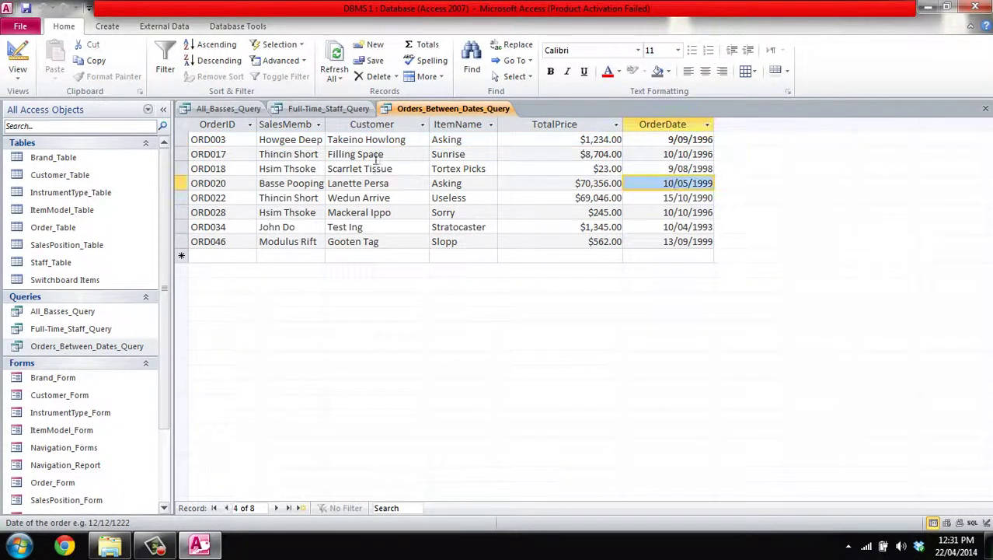
pyautogui.click(694, 140)
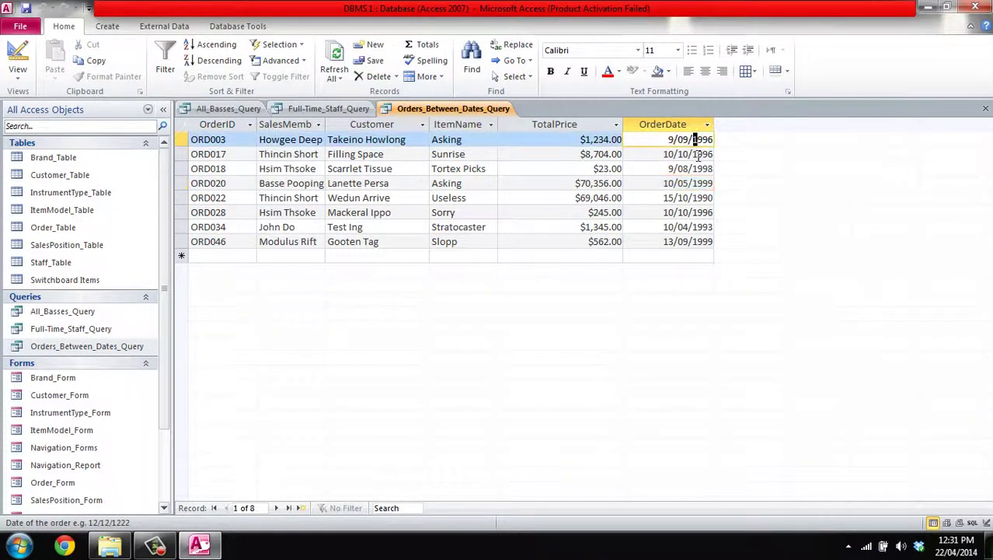
pyautogui.click(695, 241)
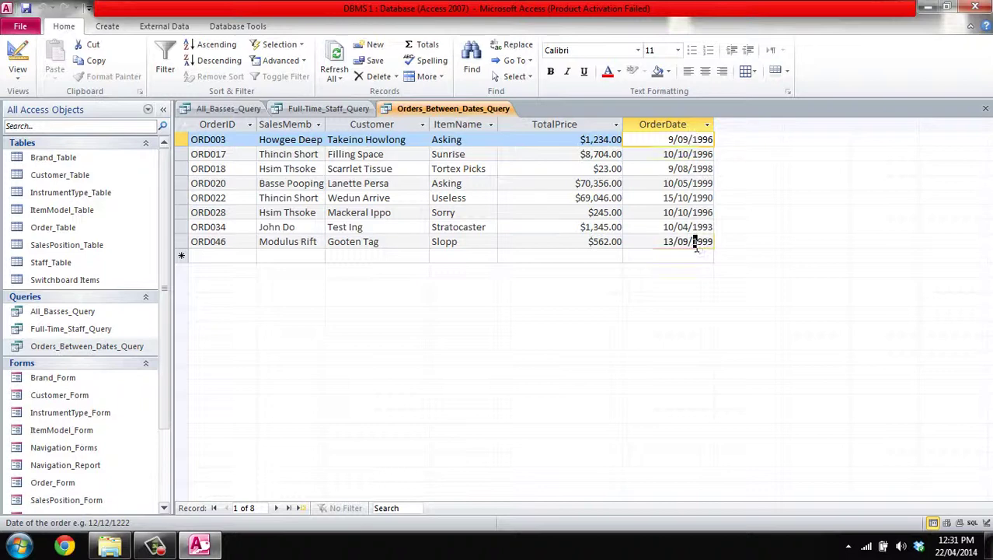
pyautogui.rightClick(413, 114)
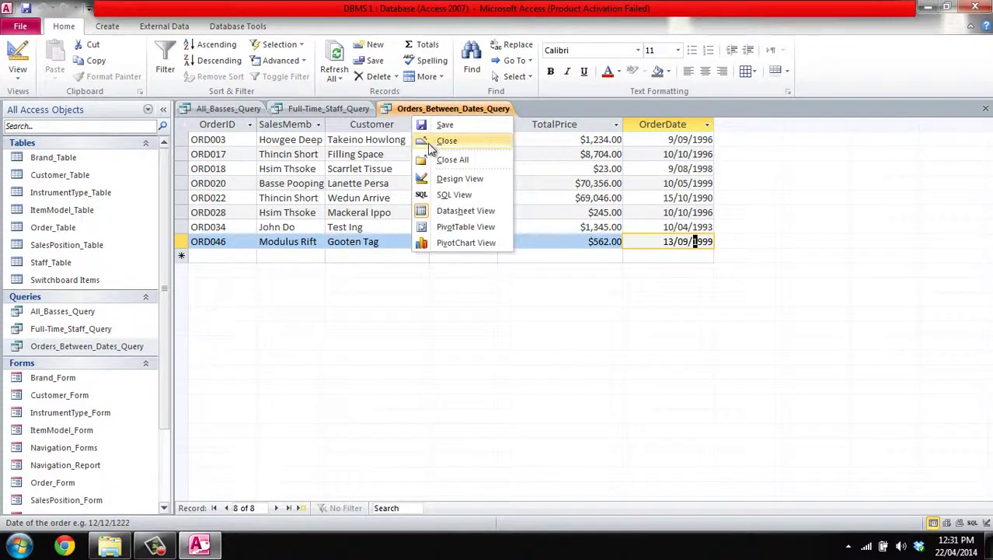
pyautogui.click(431, 146)
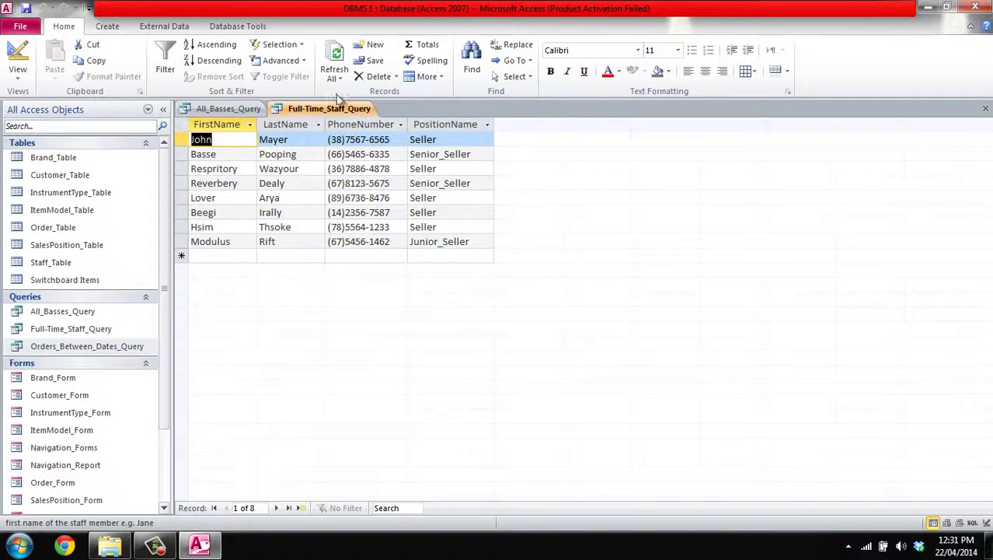
# Look through the names and positions of the staff listed in Full-Time_Staff_Query, and close the query.
pyautogui.press('Right')
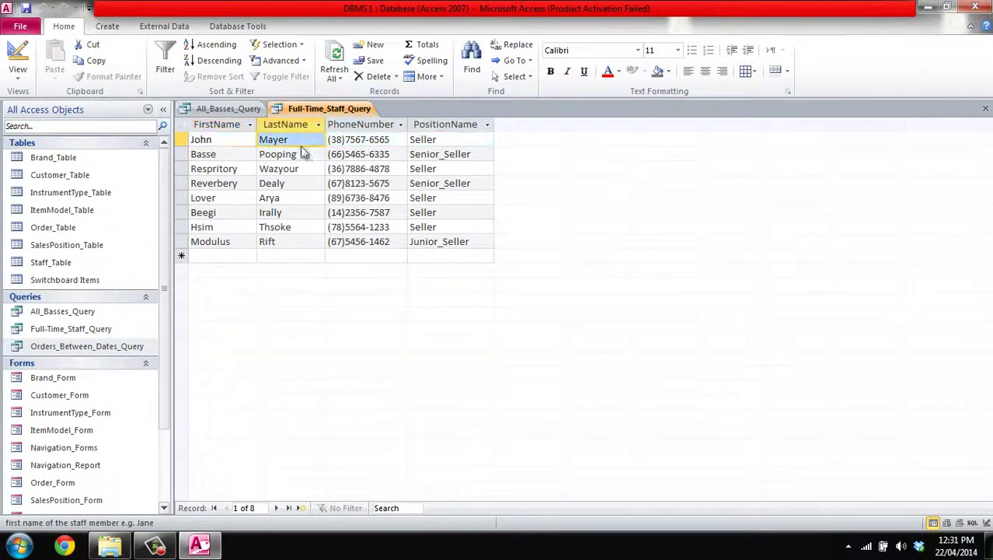
pyautogui.press('Down')
pyautogui.press('Right')
pyautogui.press('Down')
pyautogui.press('Right')
pyautogui.click(268, 197)
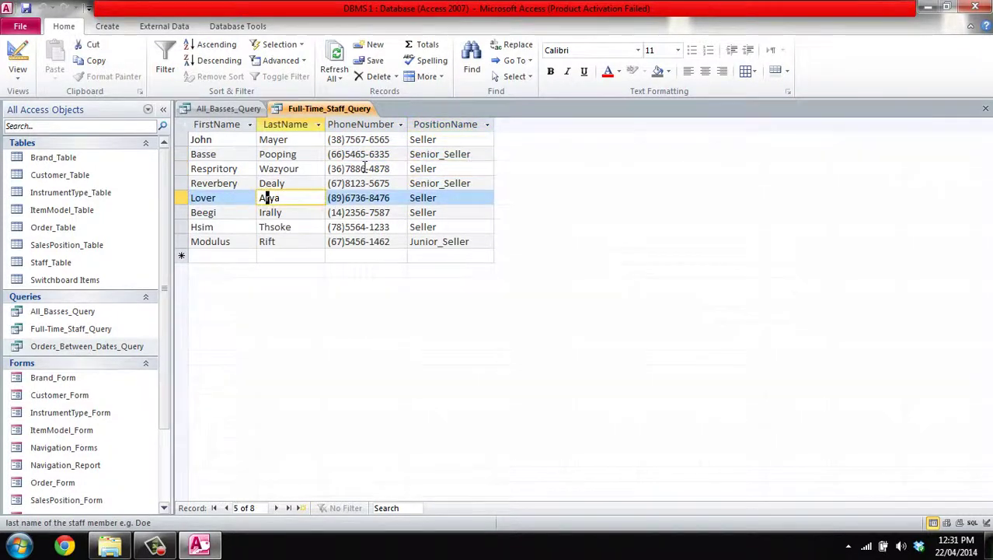
pyautogui.press('Up')
pyautogui.press('Up')
pyautogui.press('Up')
pyautogui.press('Right')
pyautogui.press('Right')
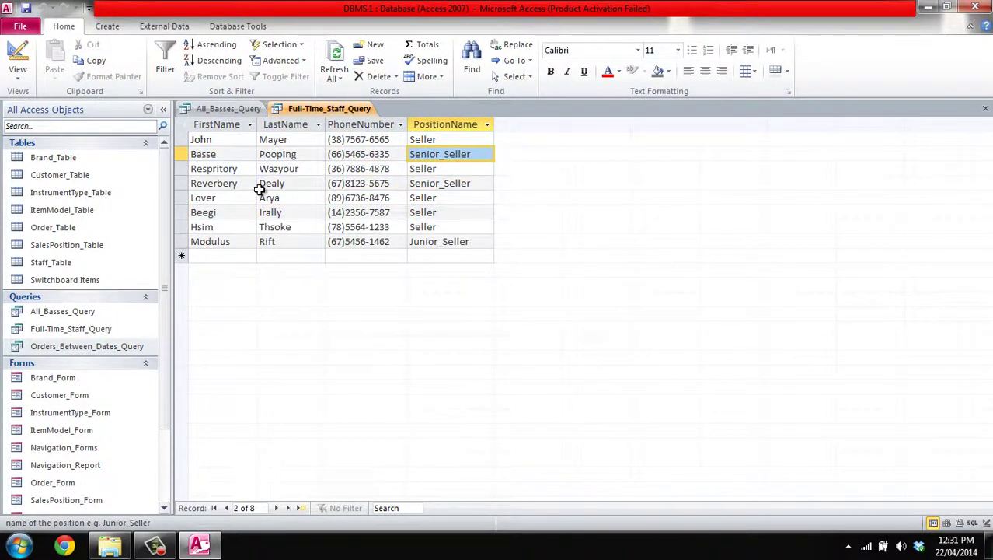
pyautogui.click(285, 125)
pyautogui.rightClick(329, 109)
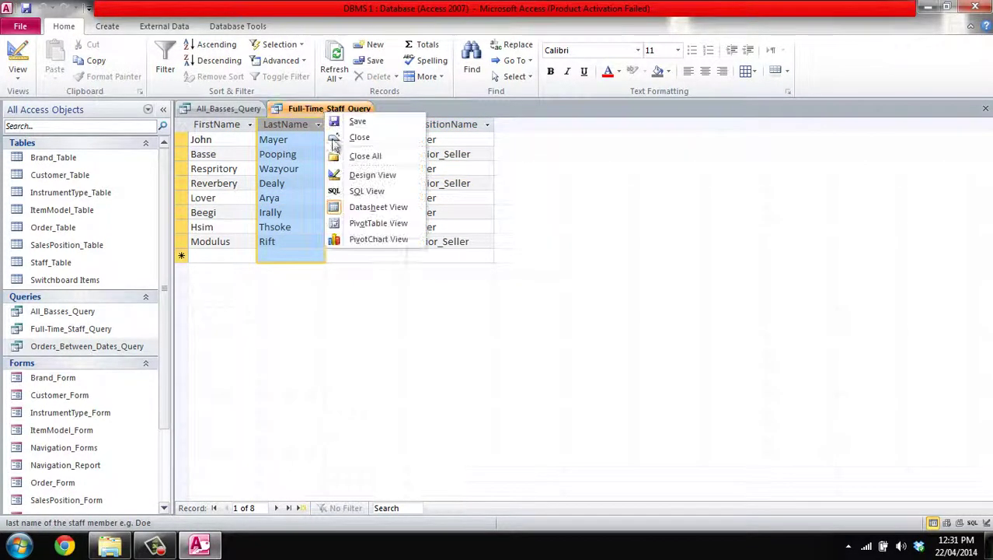
pyautogui.click(359, 138)
# Review the item names, colours, sizes and warranty amounts in All_Basses_Query, and close the query.
pyautogui.click(451, 227)
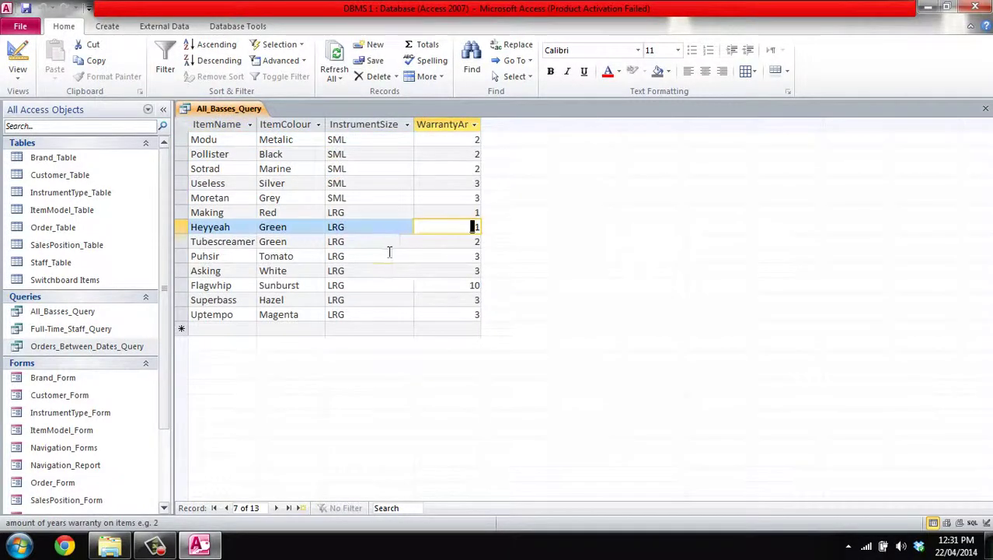
pyautogui.click(272, 270)
pyautogui.click(219, 271)
pyautogui.click(300, 212)
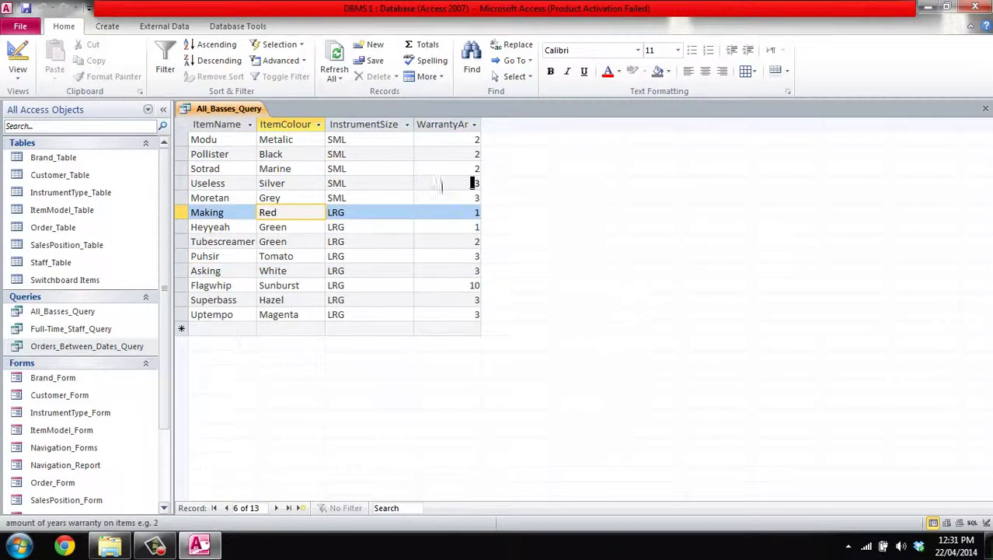
pyautogui.click(472, 184)
pyautogui.hotkey('shift', 'Tab')
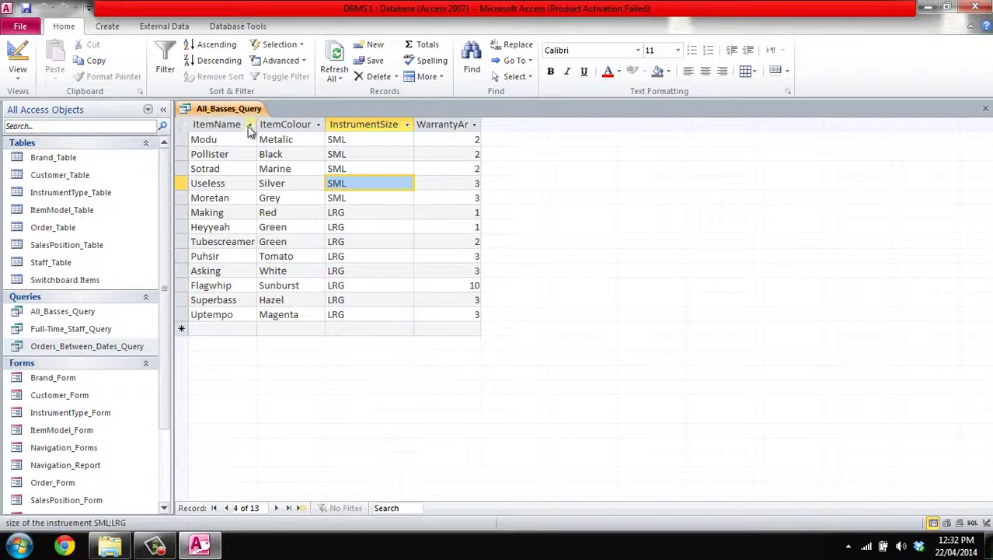
pyautogui.rightClick(245, 109)
pyautogui.click(274, 127)
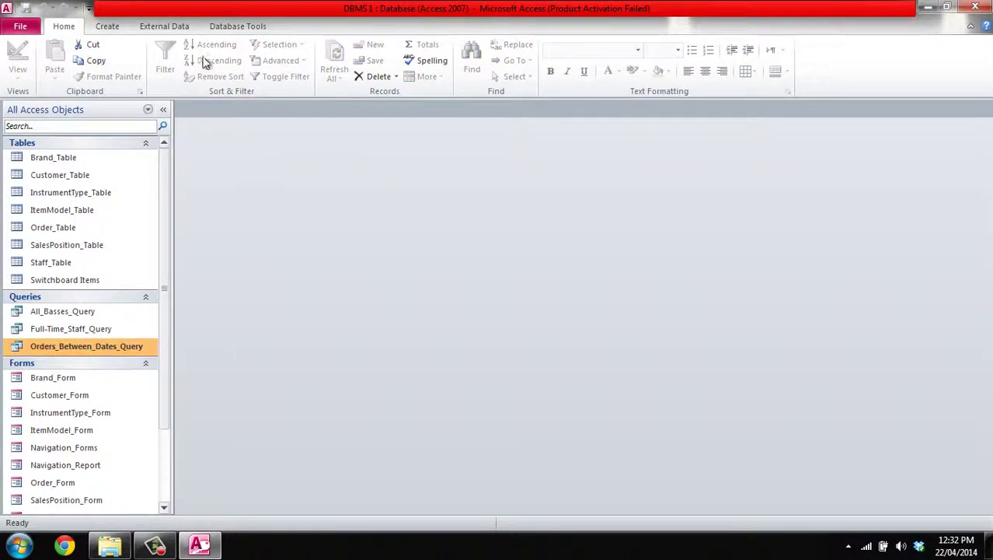
# Create a new query in Design View and add Customer_Table as its source table.
pyautogui.click(107, 26)
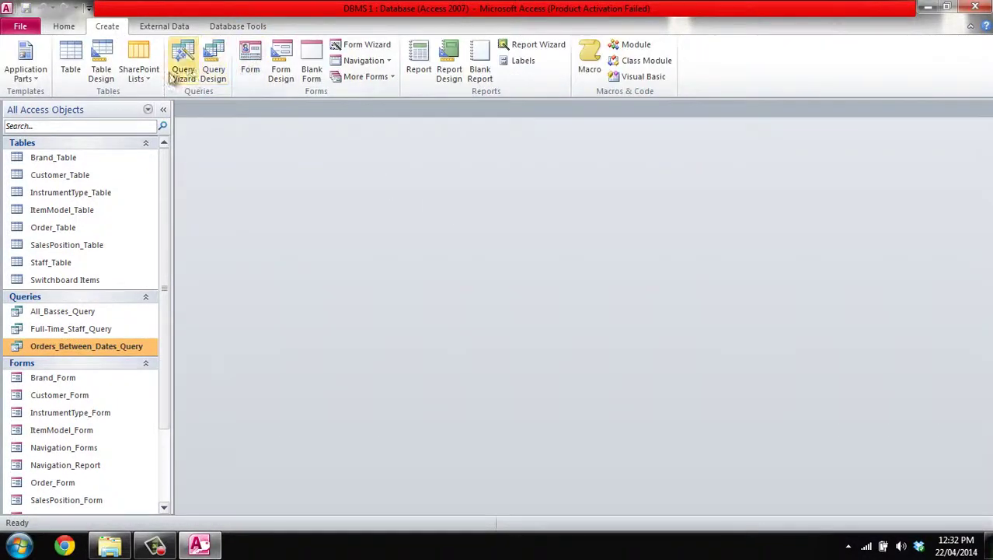
pyautogui.click(214, 62)
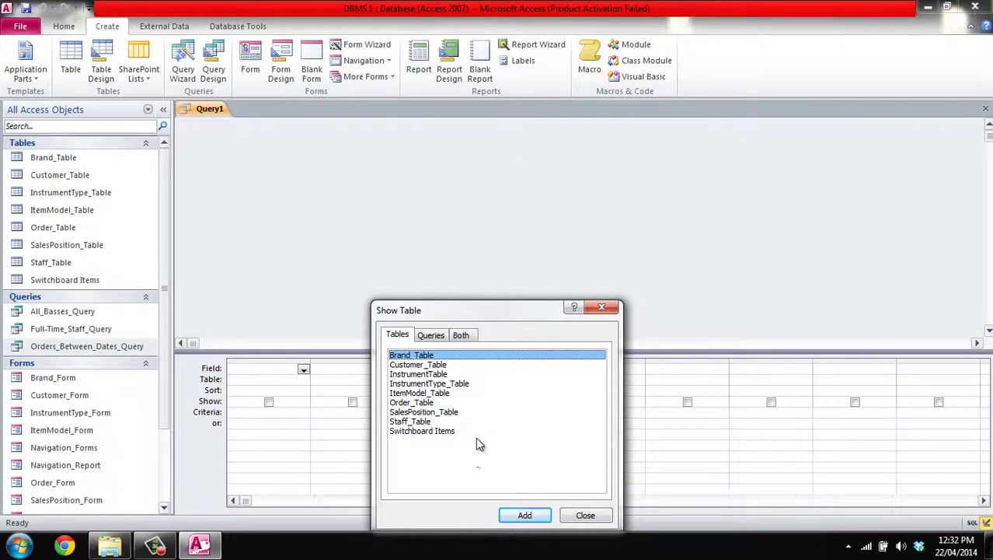
pyautogui.click(439, 365)
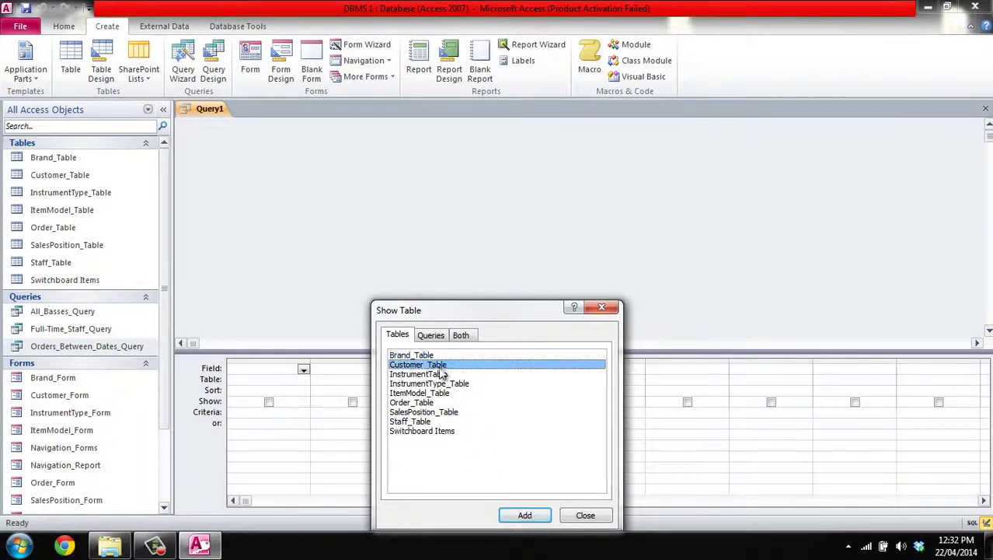
pyautogui.click(533, 518)
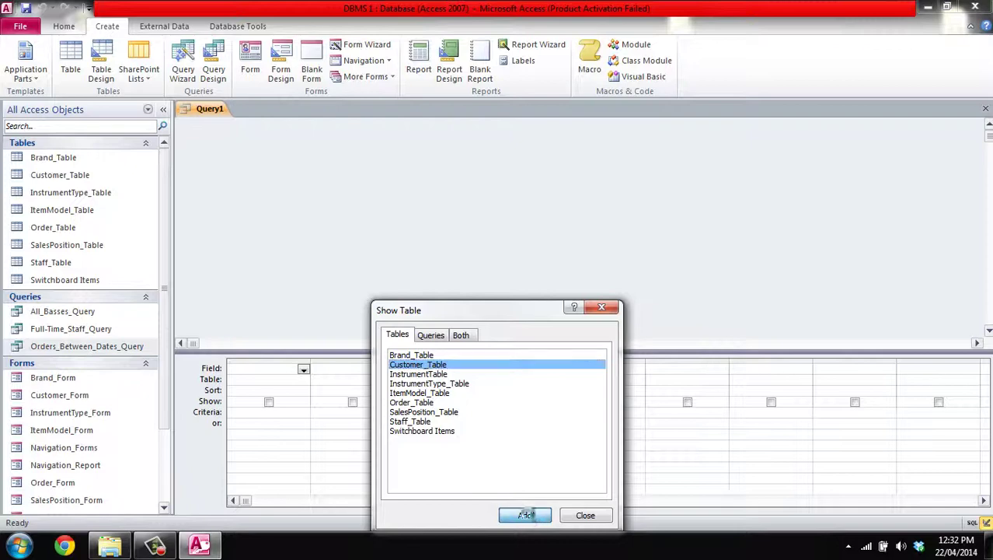
pyautogui.click(599, 524)
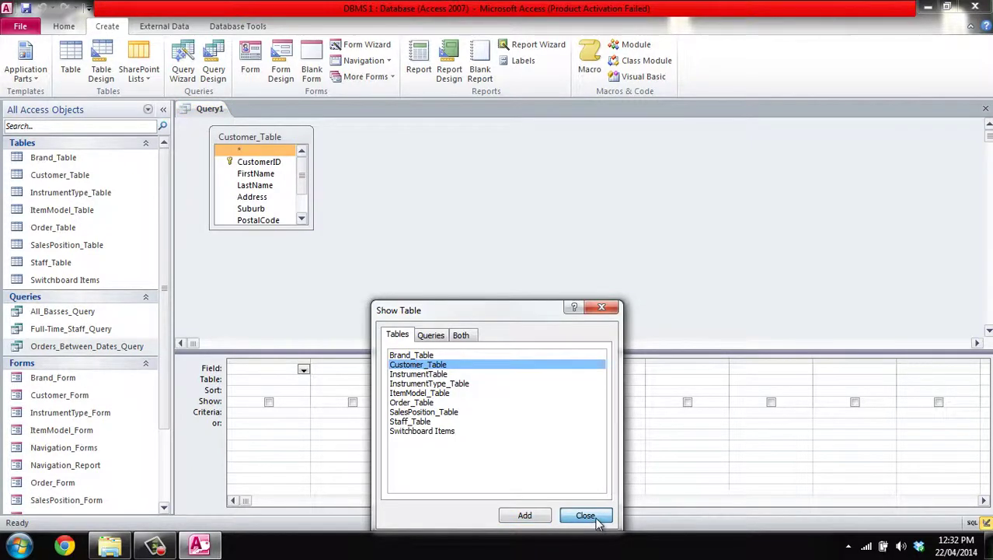
pyautogui.click(596, 517)
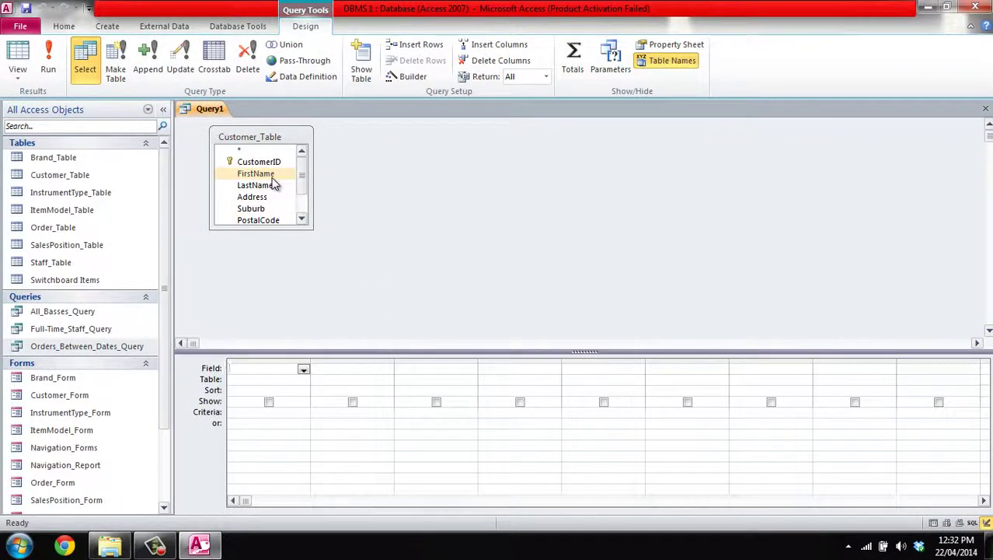
# Add the FirstName and LastName fields to the query and enter *C* as the FirstName criteria.
pyautogui.doubleClick(271, 175)
pyautogui.click(273, 186)
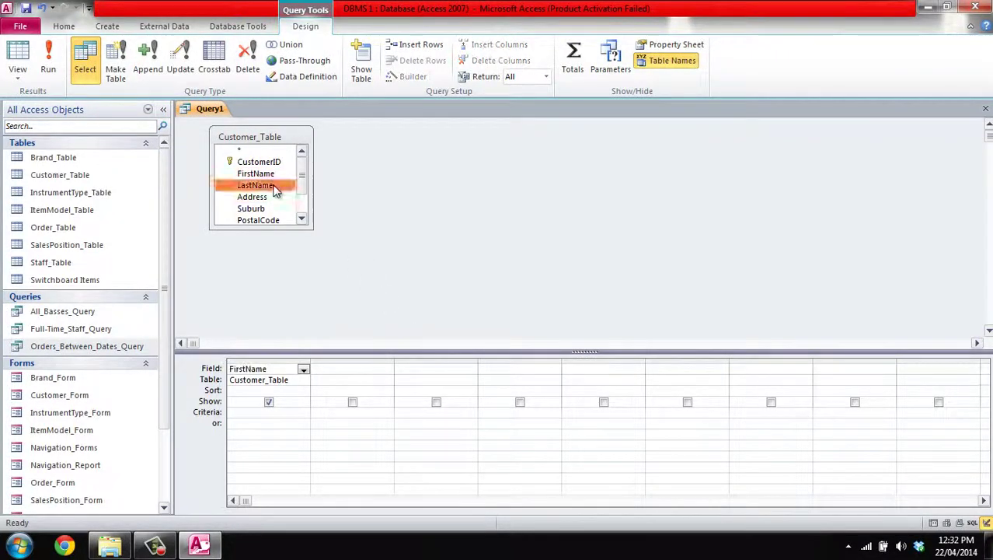
pyautogui.doubleClick(273, 187)
pyautogui.click(289, 419)
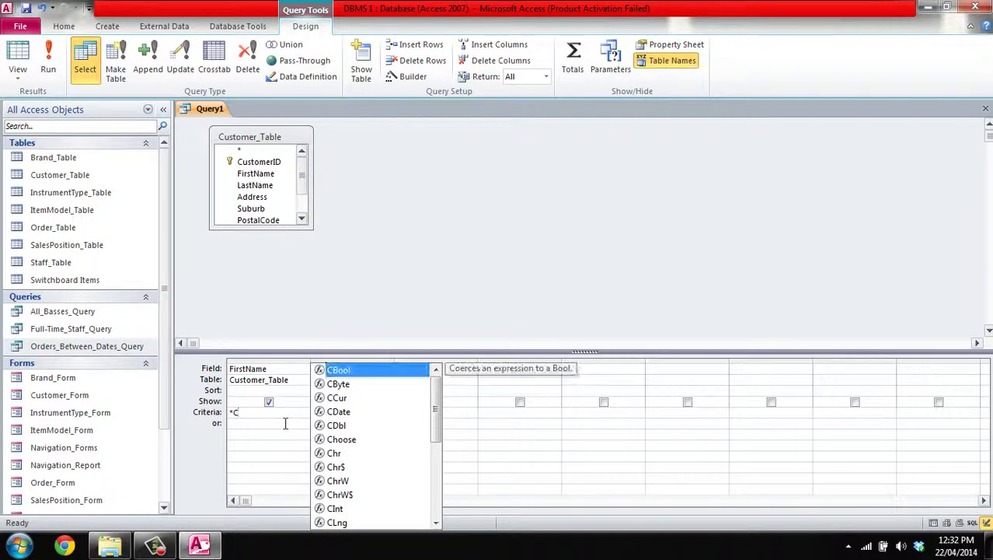
pyautogui.write('*')
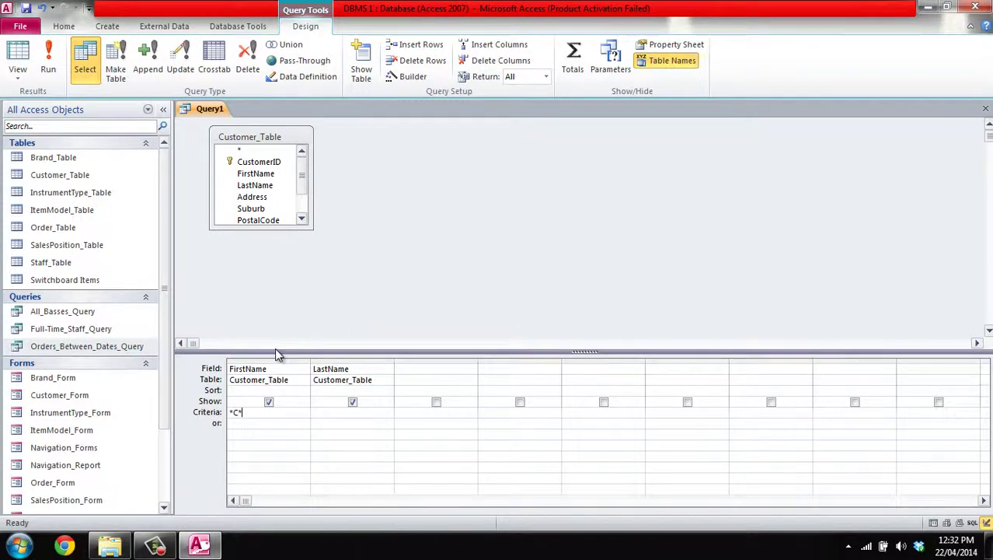
# Set the FirstName criteria to *c*, run the query and look through the matching customer names.
pyautogui.write('c')
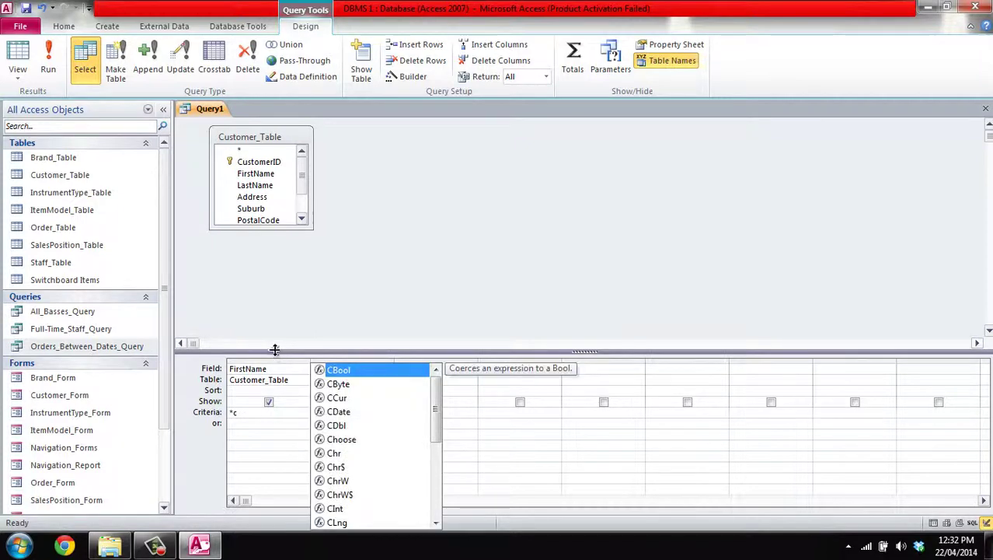
pyautogui.write('*')
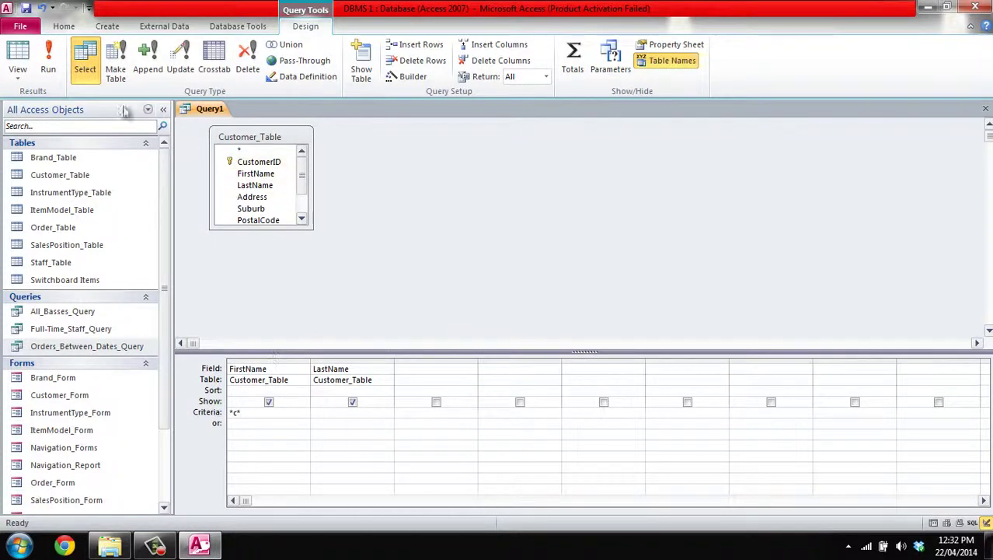
pyautogui.click(48, 62)
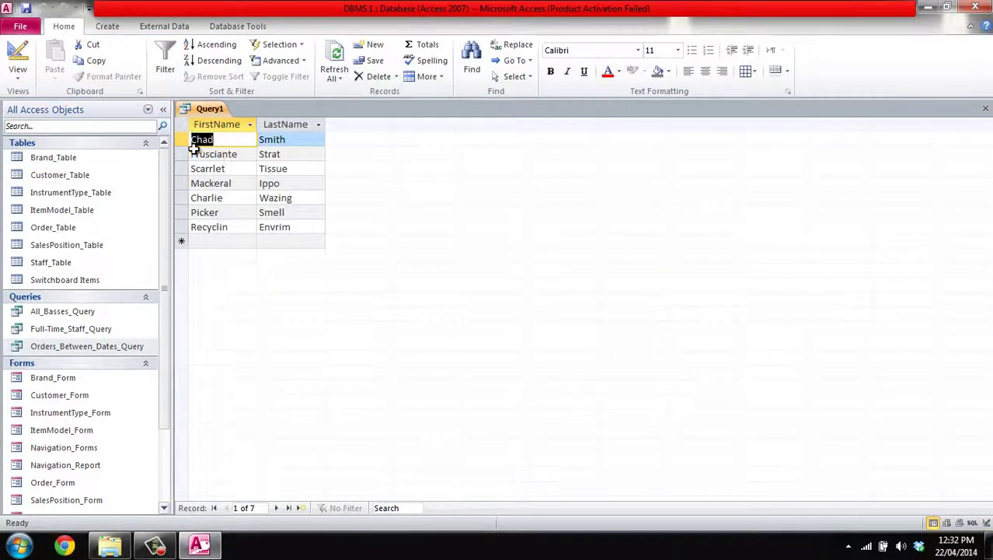
pyautogui.click(202, 181)
pyautogui.moveTo(209, 212); pyautogui.dragTo(211, 226)
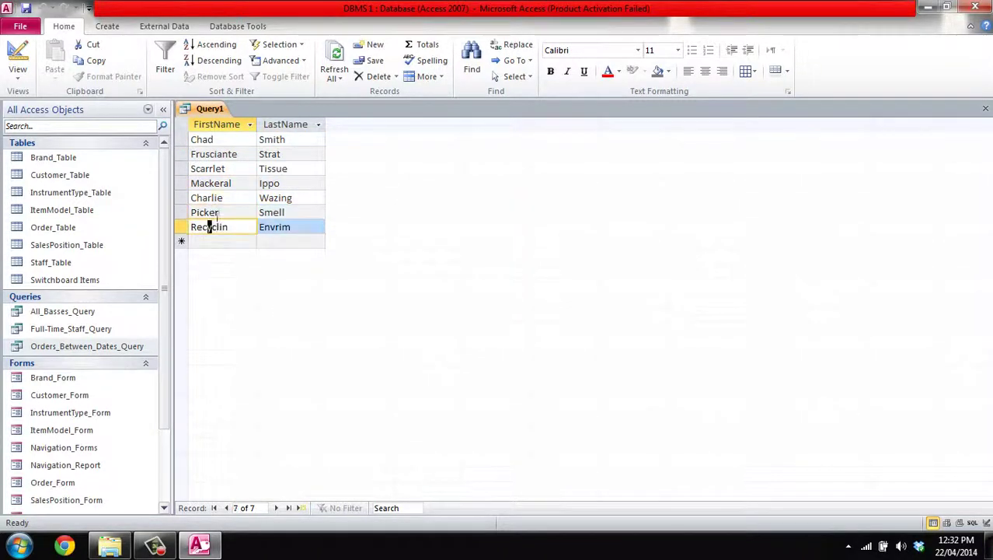
# Close the customer name query without saving its design.
pyautogui.rightClick(219, 117)
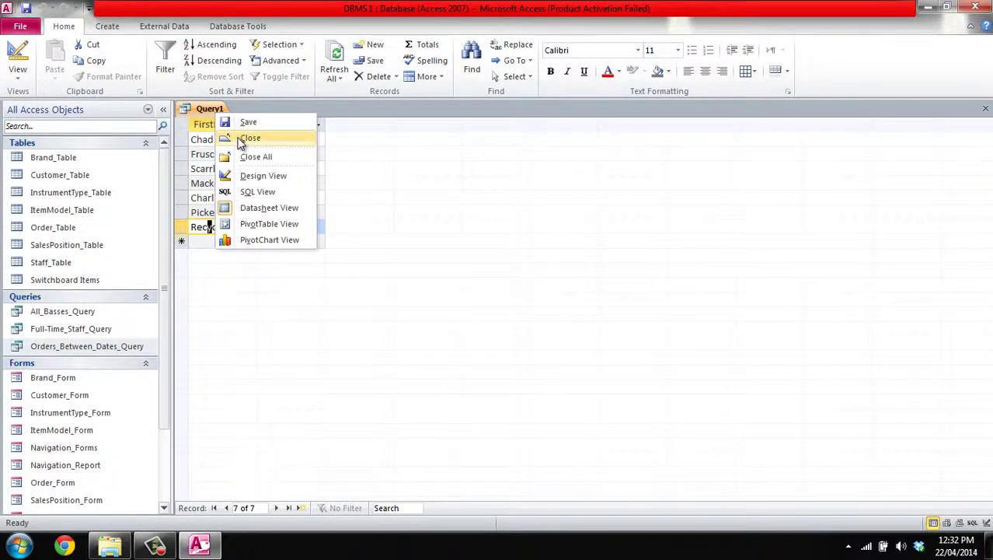
pyautogui.click(249, 138)
pyautogui.click(501, 306)
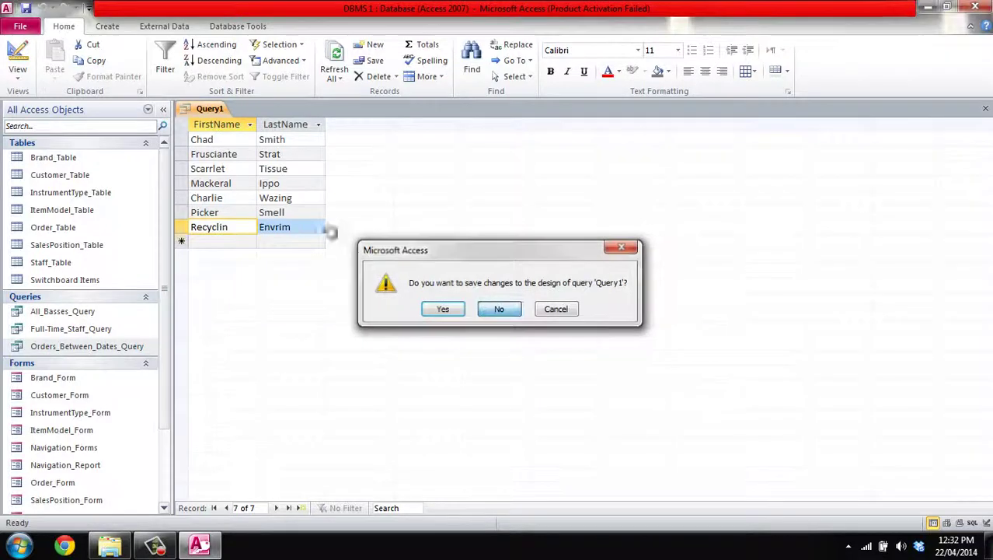
# Create a query on Brand_Table with the BrandName field and the criteria [What Name], and run it for the Fender brand.
pyautogui.click(109, 26)
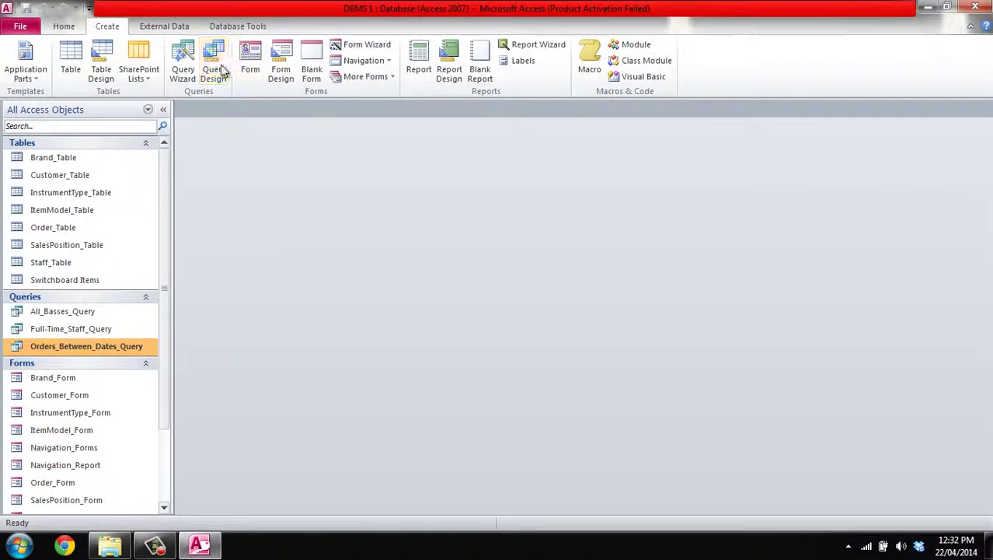
pyautogui.click(214, 71)
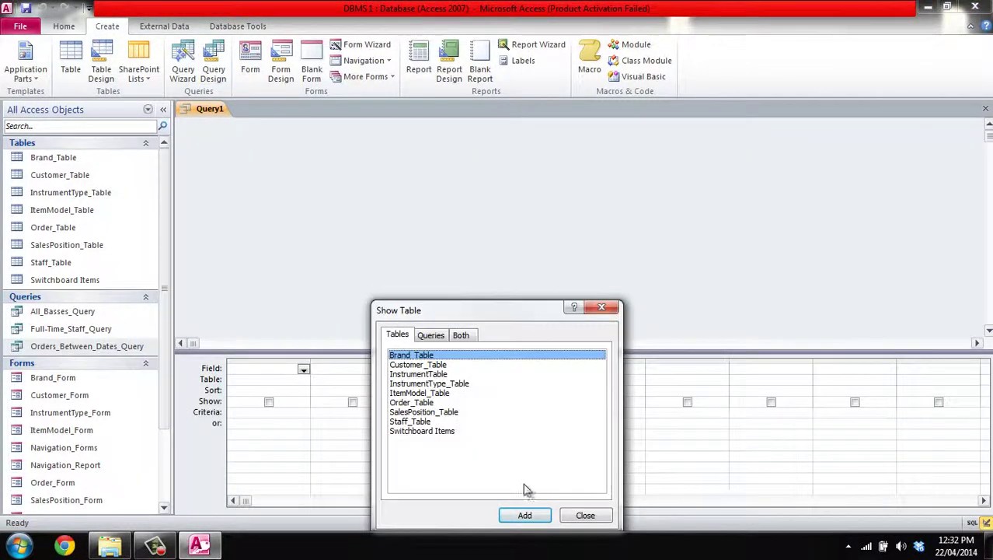
pyautogui.click(525, 514)
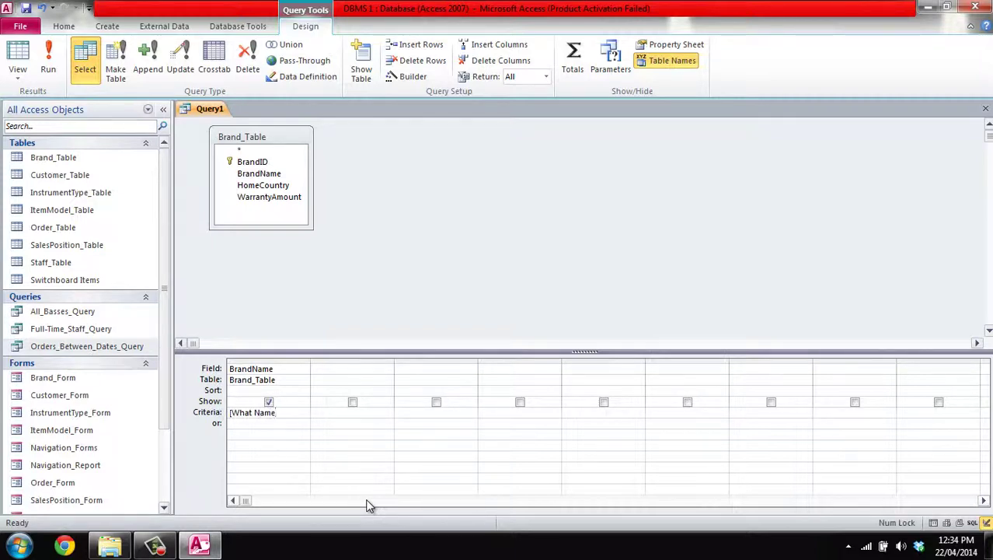
pyautogui.click(48, 62)
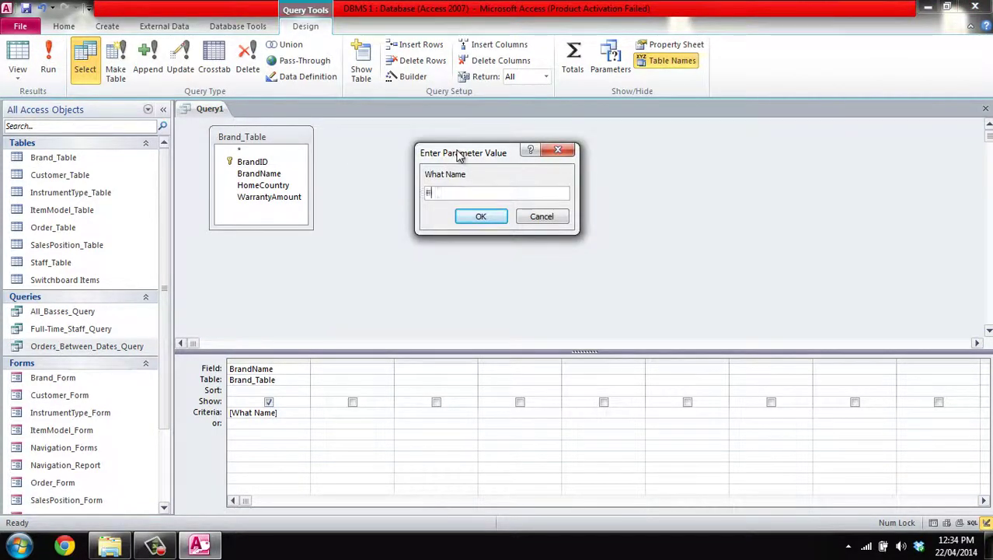
pyautogui.press('Return')
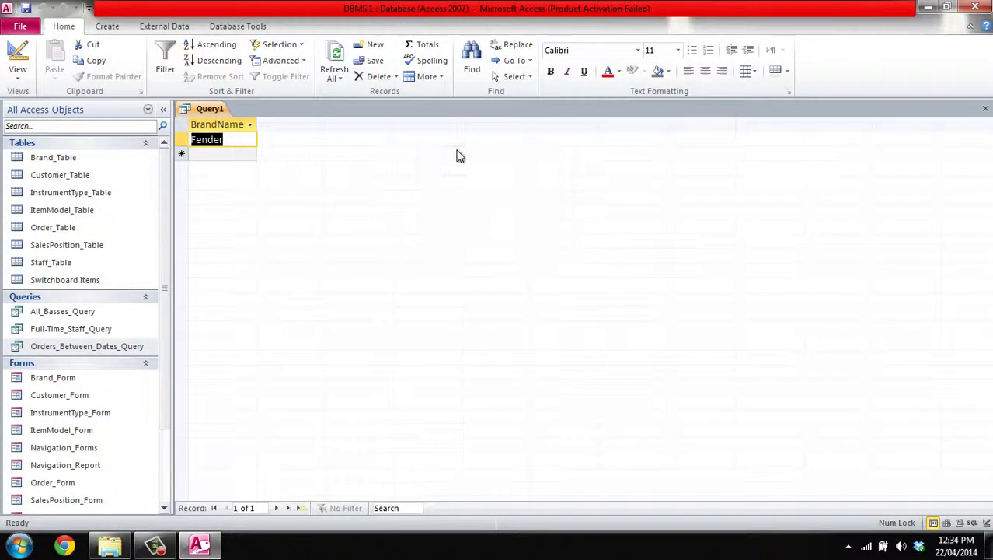
pyautogui.rightClick(199, 110)
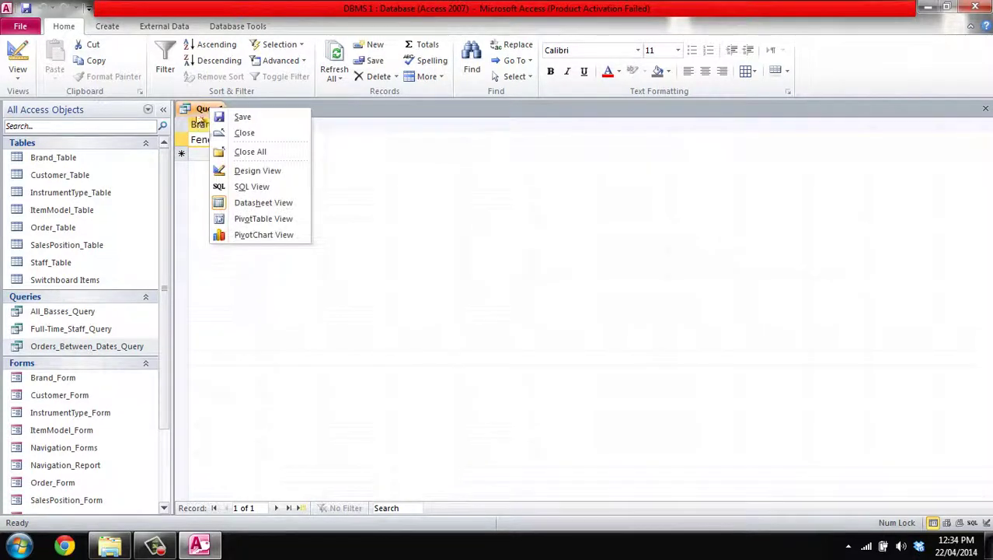
pyautogui.click(194, 111)
pyautogui.rightClick(194, 111)
pyautogui.click(97, 26)
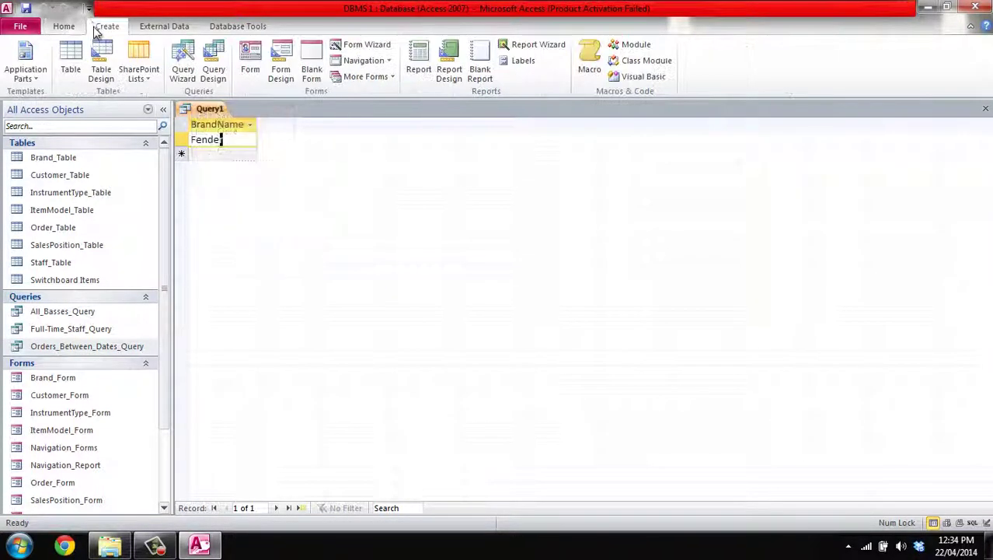
pyautogui.click(214, 70)
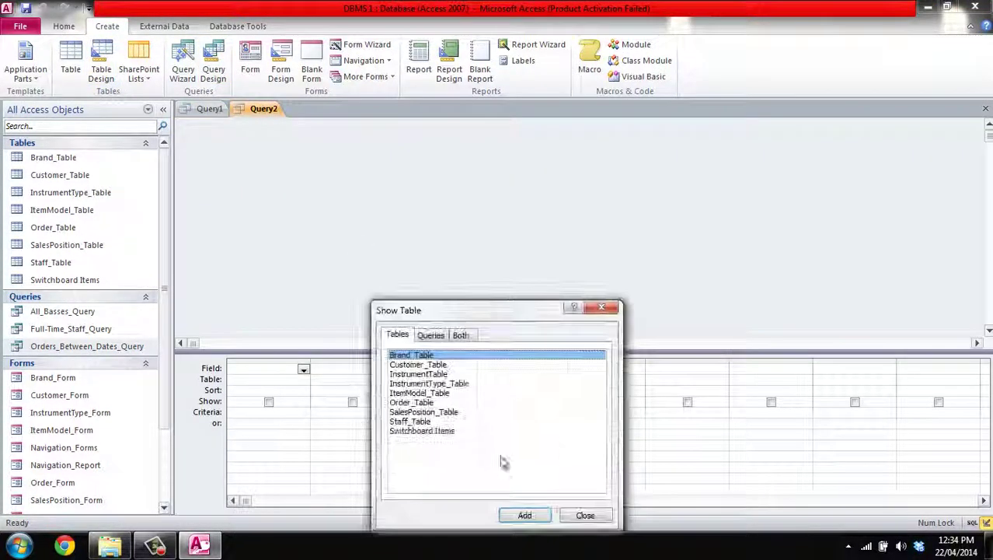
pyautogui.click(590, 517)
pyautogui.rightClick(246, 115)
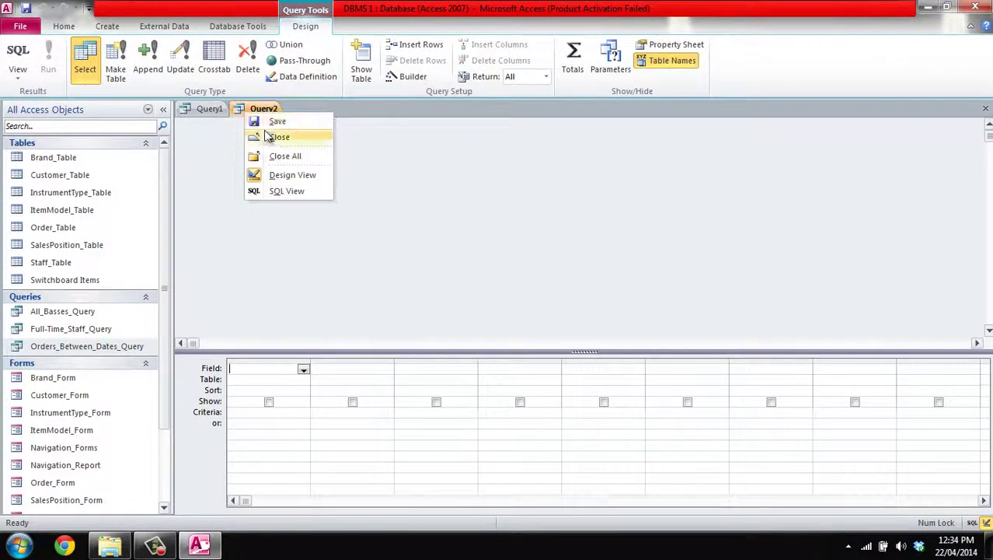
pyautogui.click(272, 136)
# Return the brand query to Design View and add the HomeCountry and WarrantyAmount fields.
pyautogui.click(17, 76)
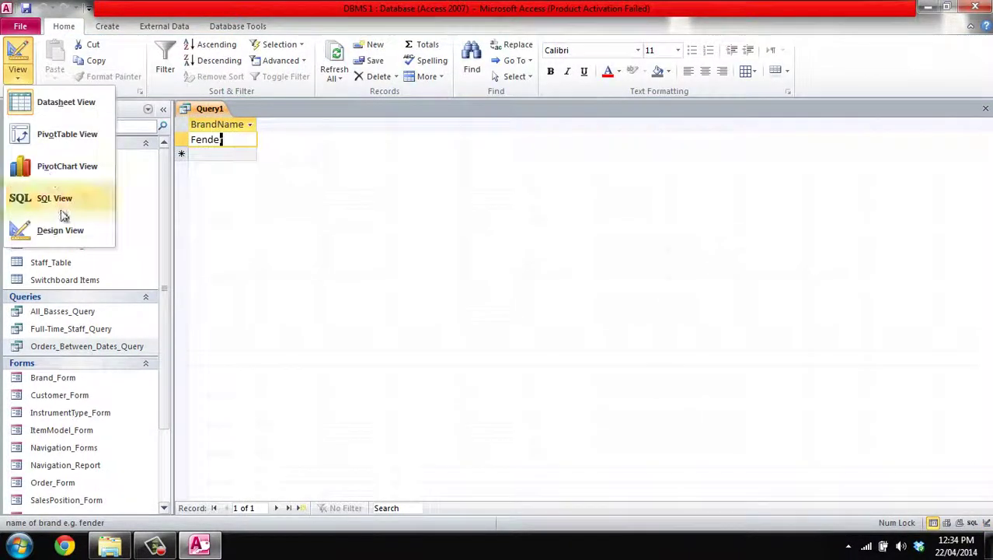
pyautogui.click(59, 228)
pyautogui.click(374, 371)
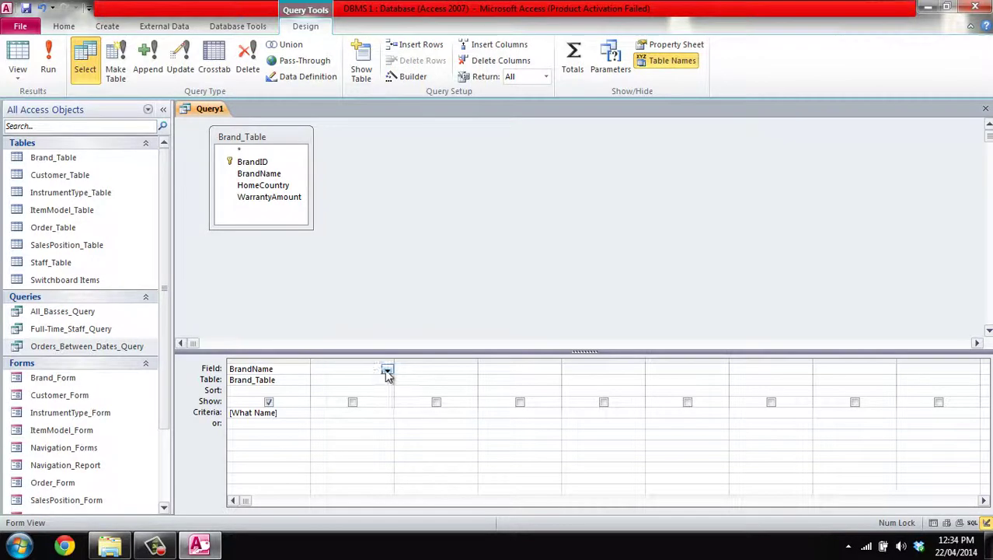
pyautogui.click(387, 371)
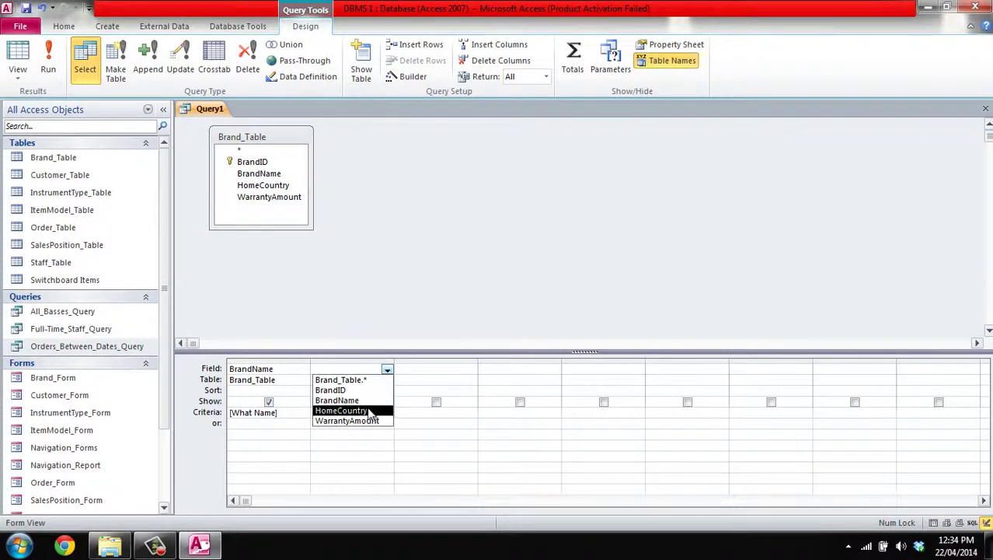
pyautogui.click(365, 410)
pyautogui.click(455, 360)
pyautogui.click(470, 371)
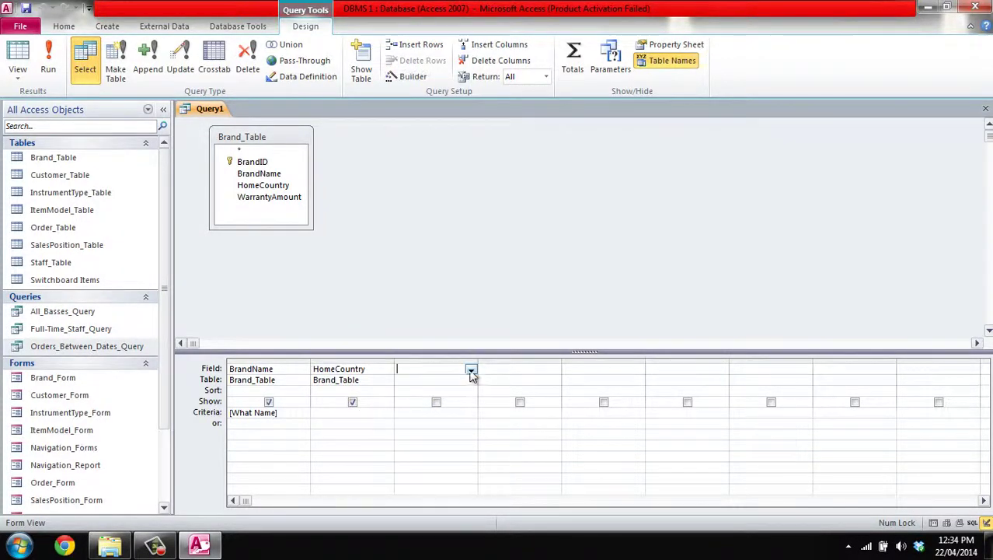
pyautogui.click(470, 370)
pyautogui.click(443, 420)
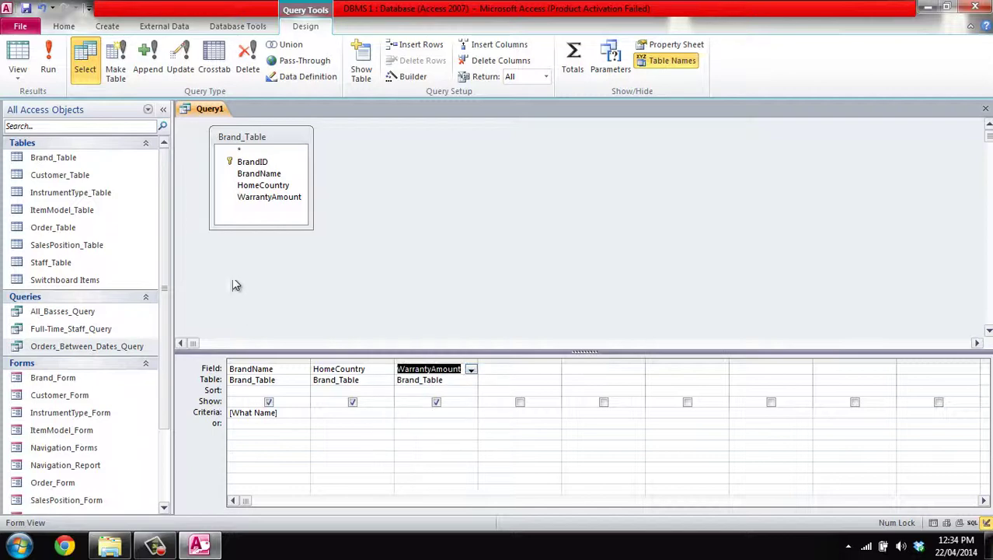
# Run the extended brand query with fender as the What Name value, and close it without saving.
pyautogui.click(48, 61)
pyautogui.write('fi')
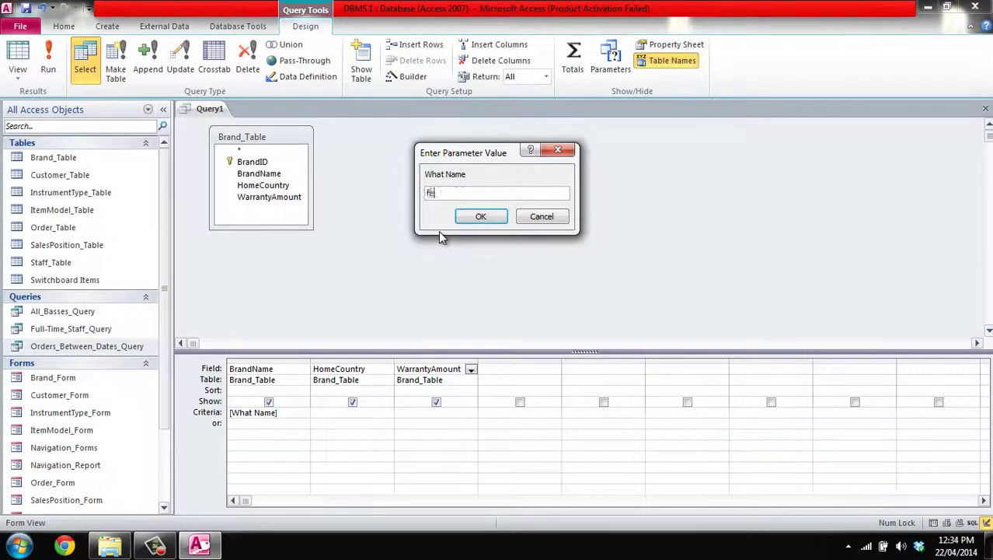
pyautogui.write('nder')
pyautogui.press('Return')
pyautogui.click(393, 143)
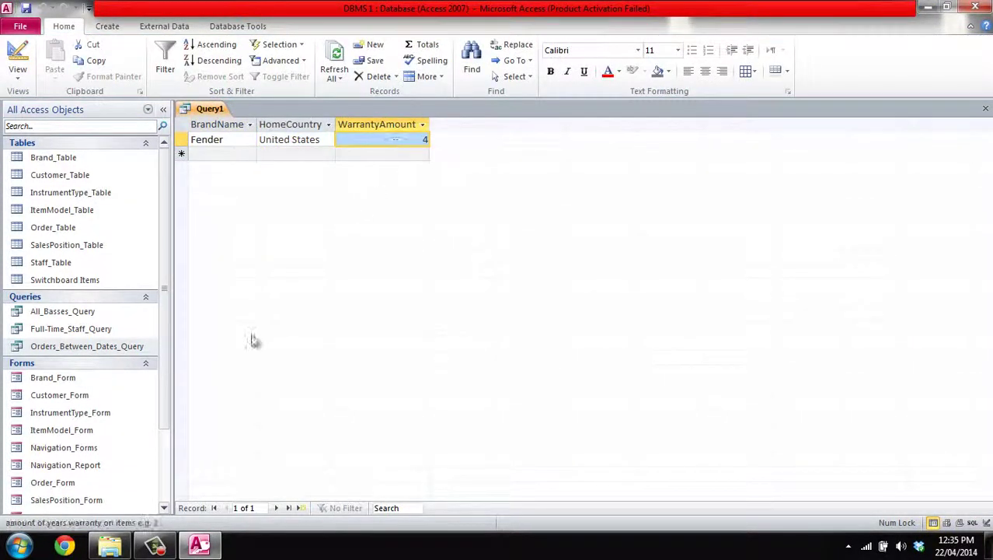
pyautogui.rightClick(196, 108)
pyautogui.click(226, 133)
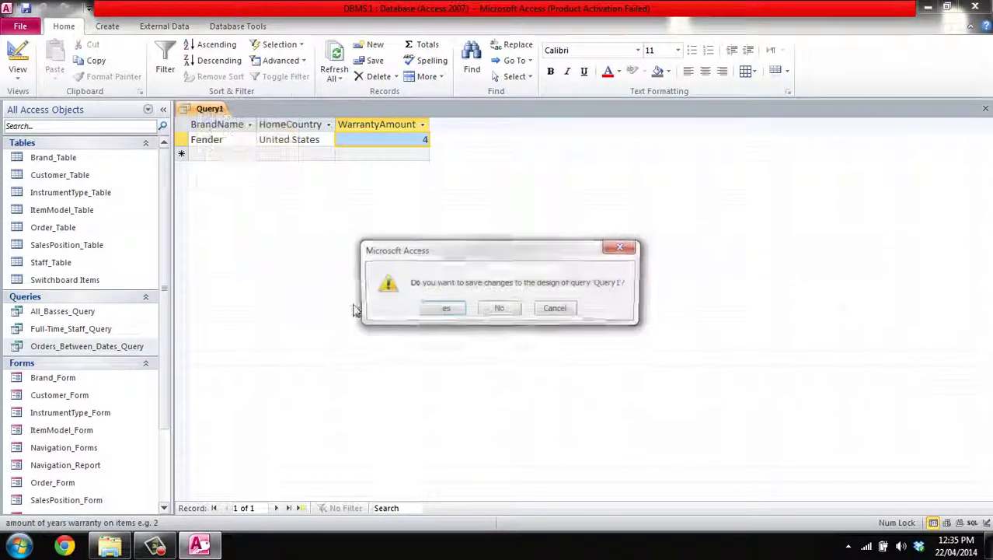
pyautogui.click(483, 311)
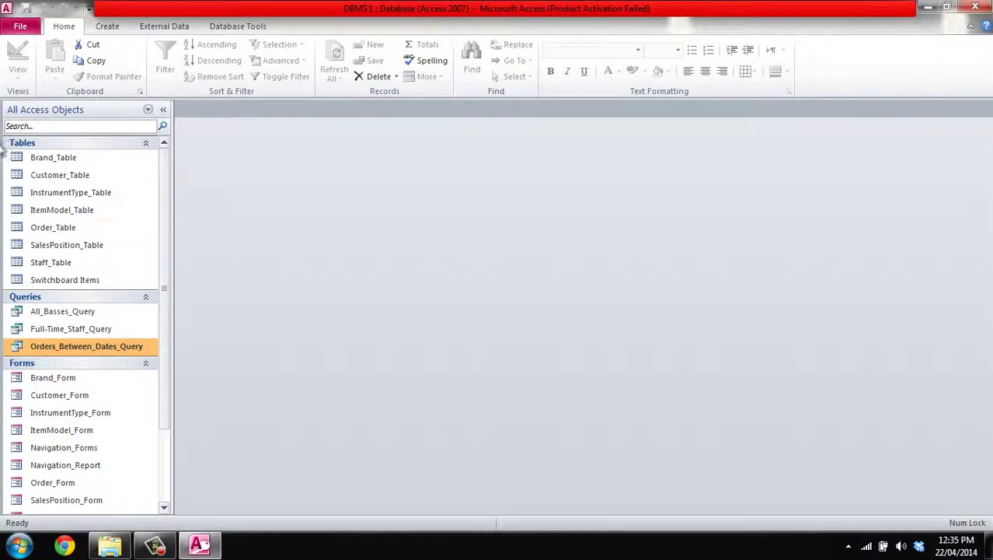
pyautogui.scroll(-2, 197, 408)
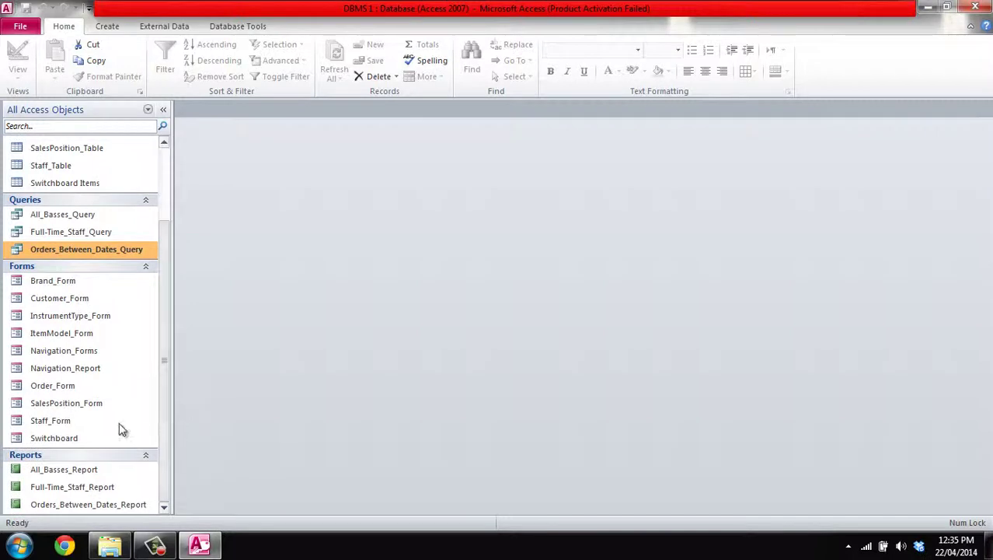
pyautogui.scroll(2, 108, 431)
pyautogui.scroll(-2, 117, 355)
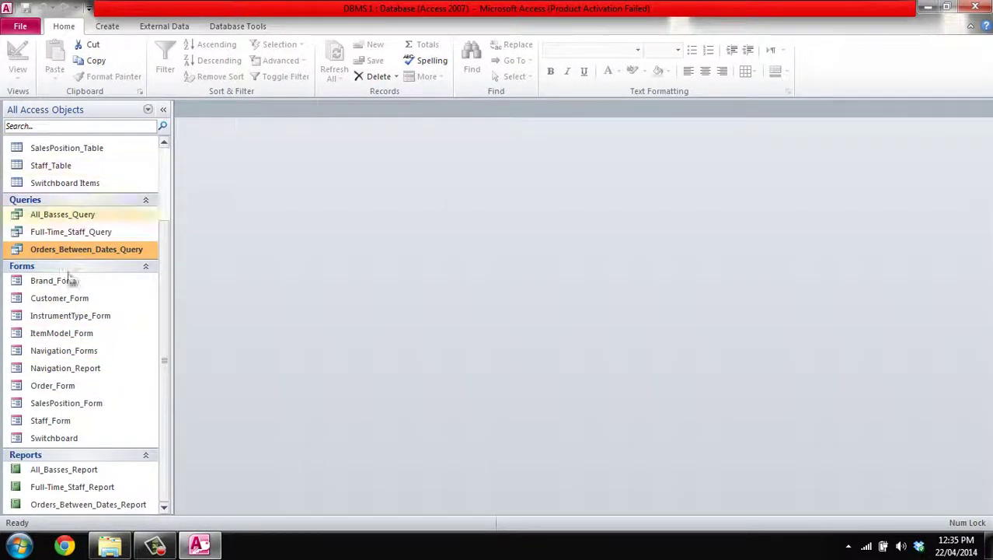
pyautogui.click(71, 216)
pyautogui.scroll(2, 74, 219)
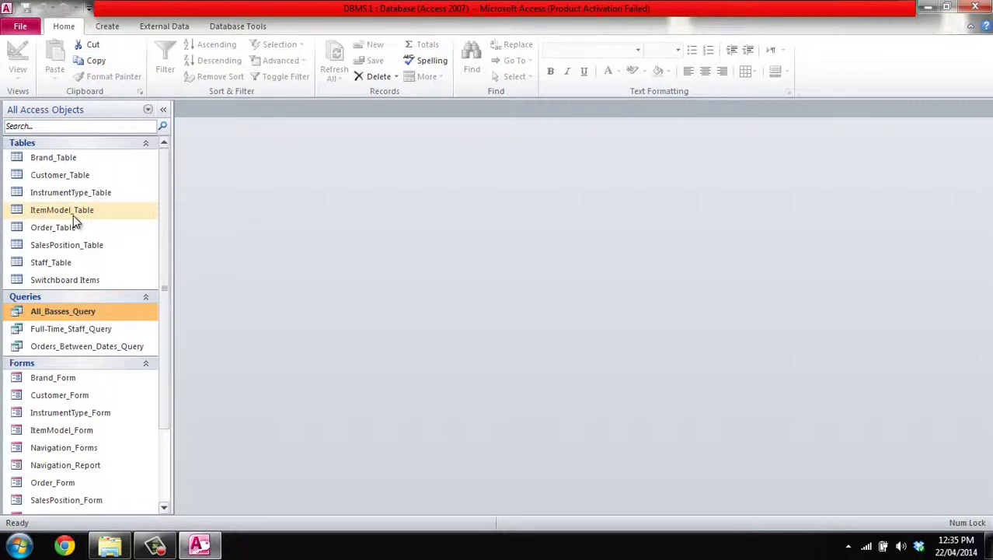
# Create a report from Order_Table and look over its order records.
pyautogui.click(60, 227)
pyautogui.click(107, 26)
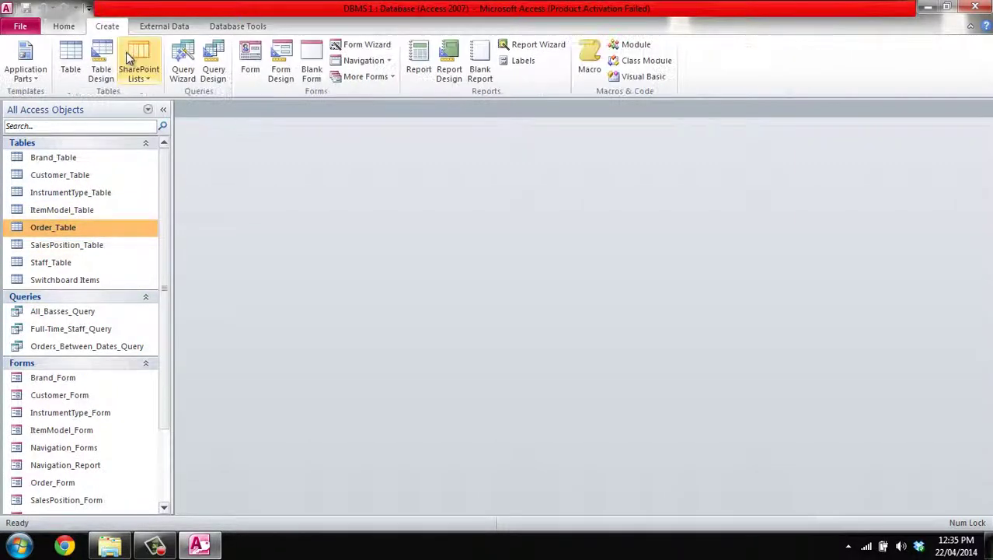
pyautogui.click(416, 67)
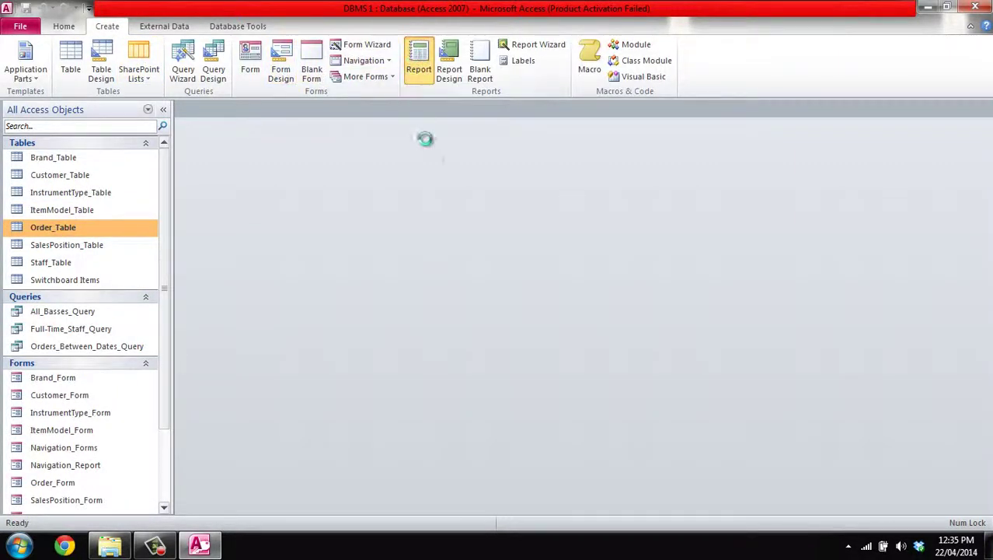
pyautogui.scroll(-3, 518, 265)
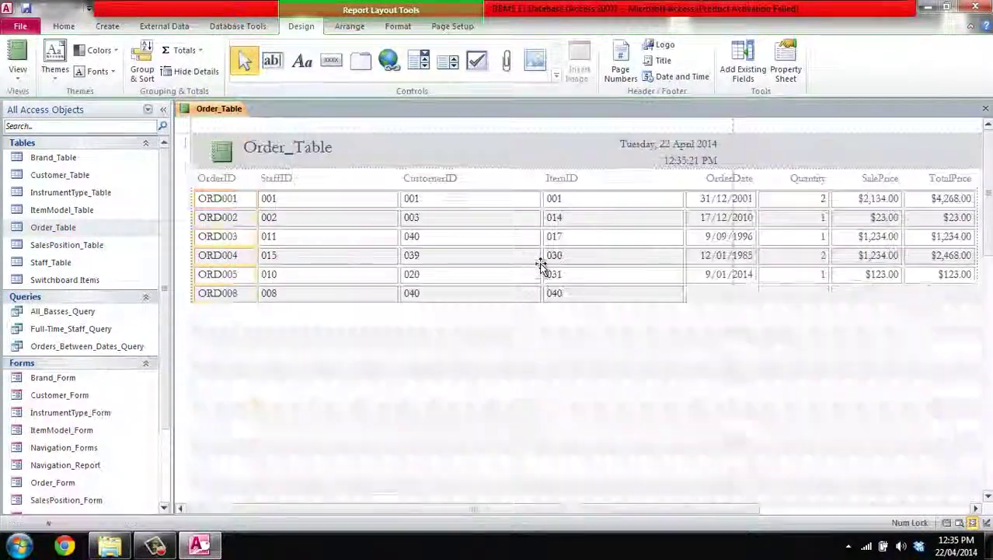
pyautogui.click(17, 70)
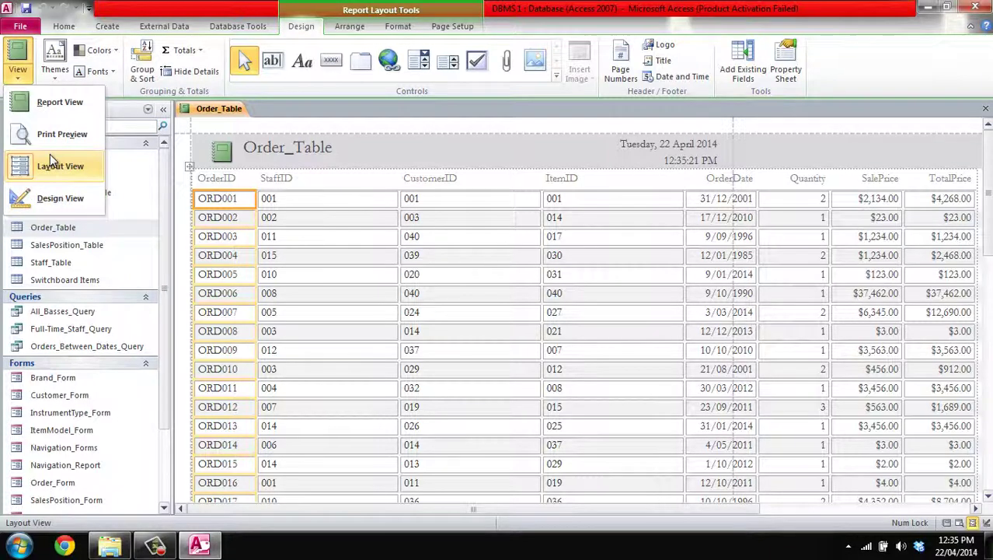
pyautogui.click(54, 165)
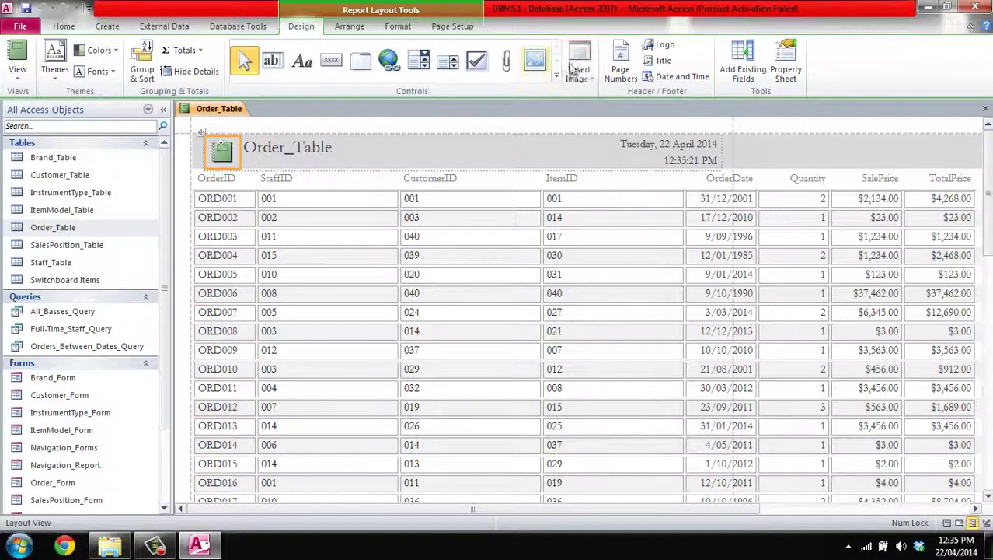
pyautogui.click(661, 44)
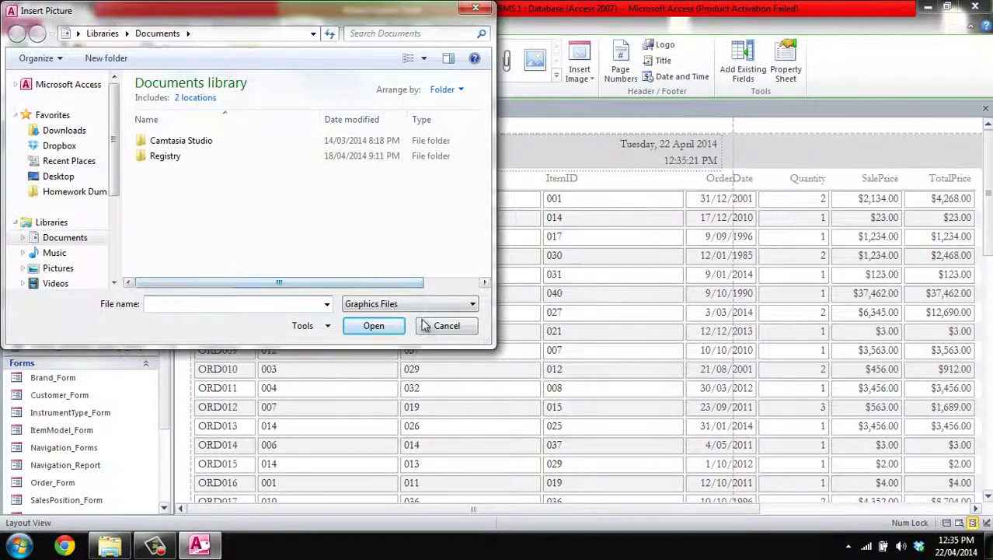
pyautogui.click(426, 325)
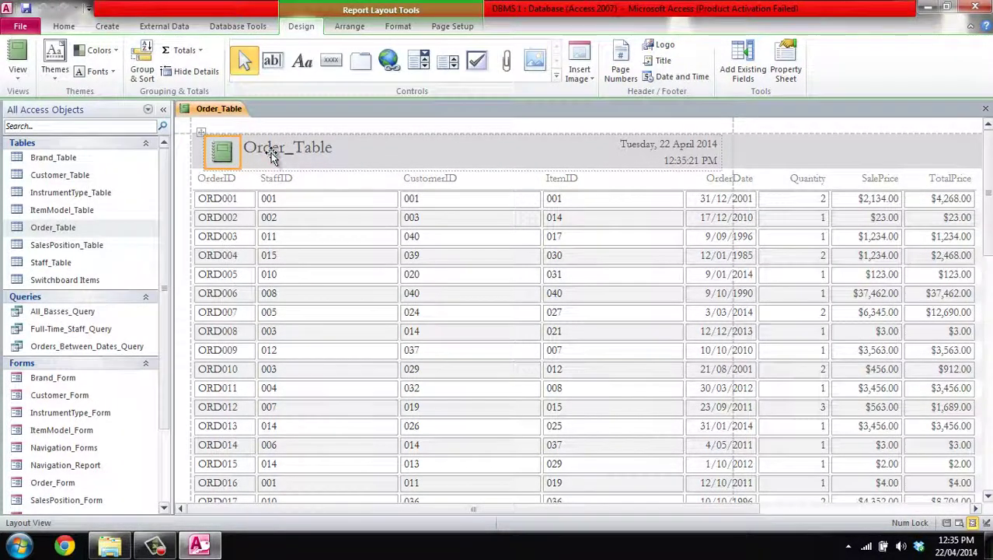
# Change the report's header title to "Orde Table" and set its font size to 72.
pyautogui.click(272, 156)
pyautogui.click(280, 149)
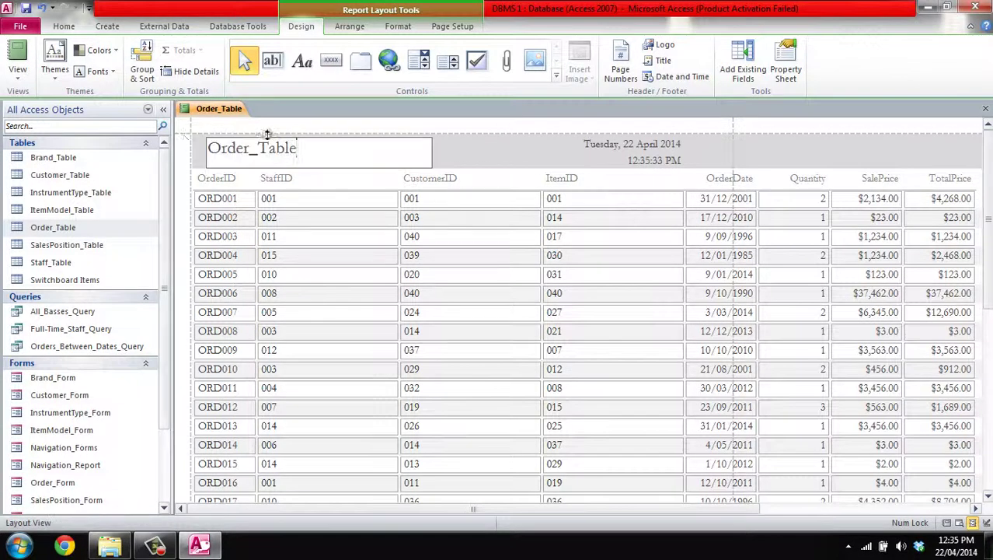
pyautogui.press('BackSpace')
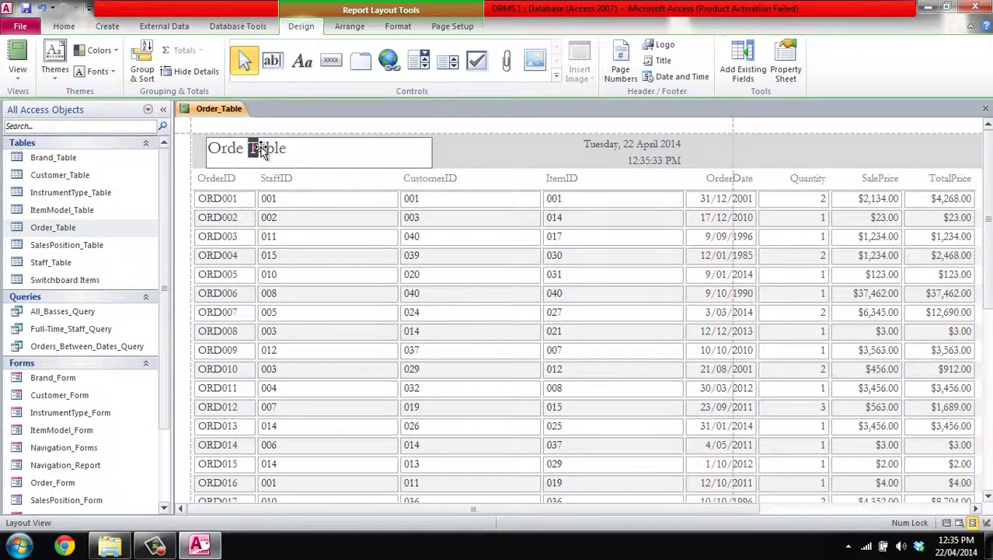
pyautogui.click(392, 26)
pyautogui.click(361, 29)
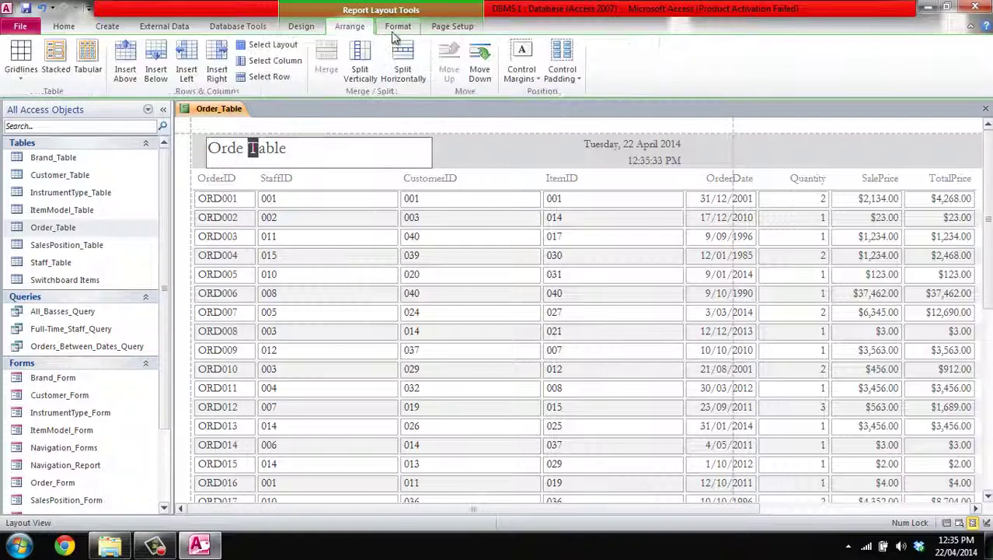
pyautogui.click(398, 26)
pyautogui.click(231, 50)
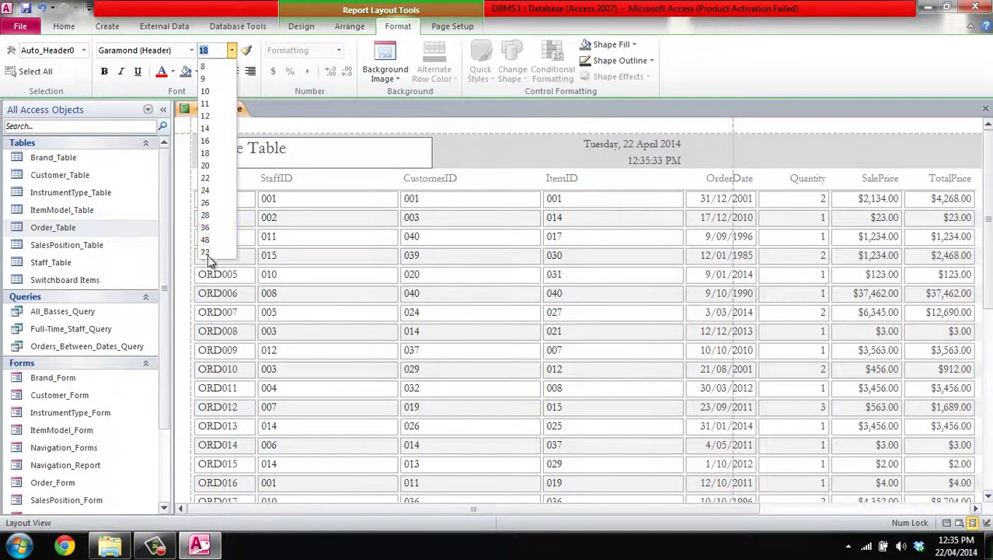
pyautogui.click(205, 252)
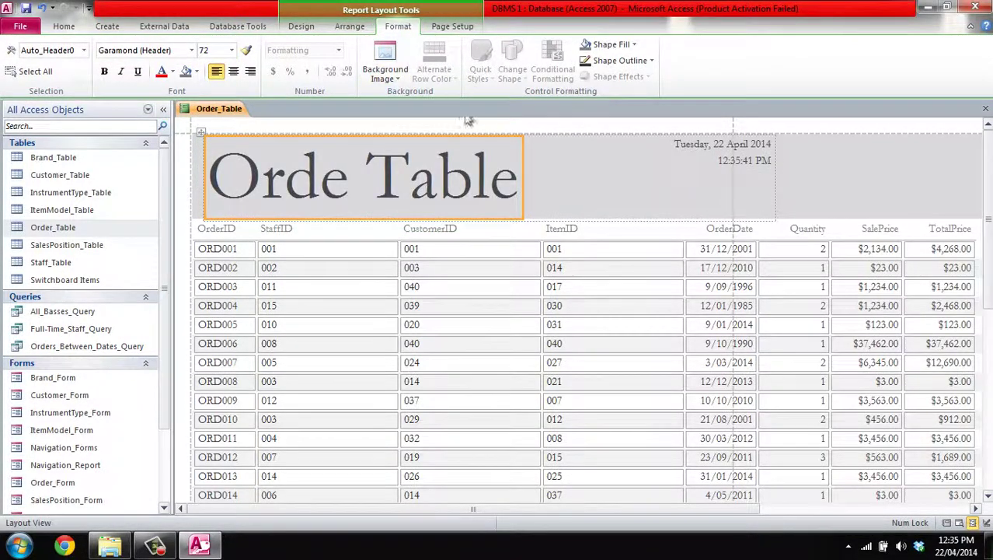
pyautogui.click(763, 187)
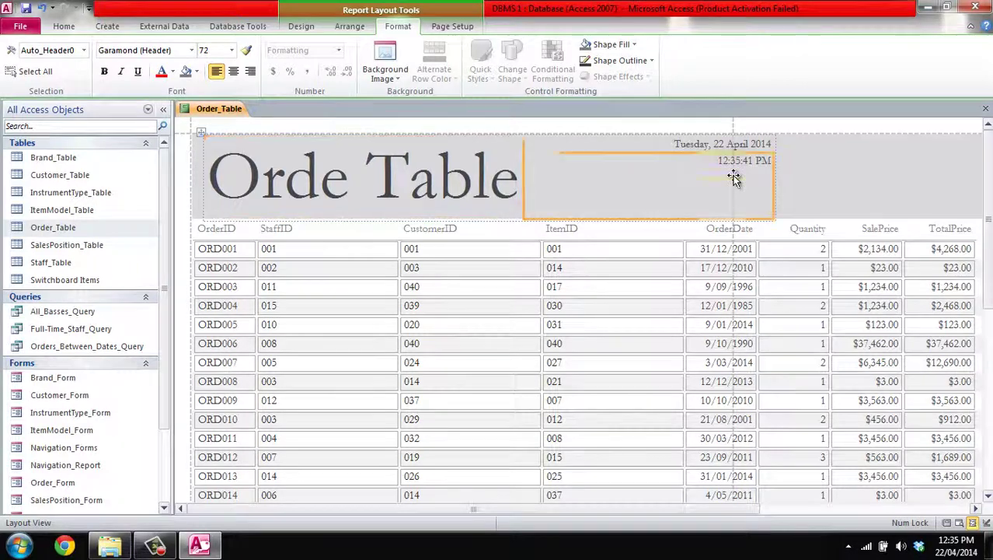
pyautogui.click(453, 28)
pyautogui.click(397, 26)
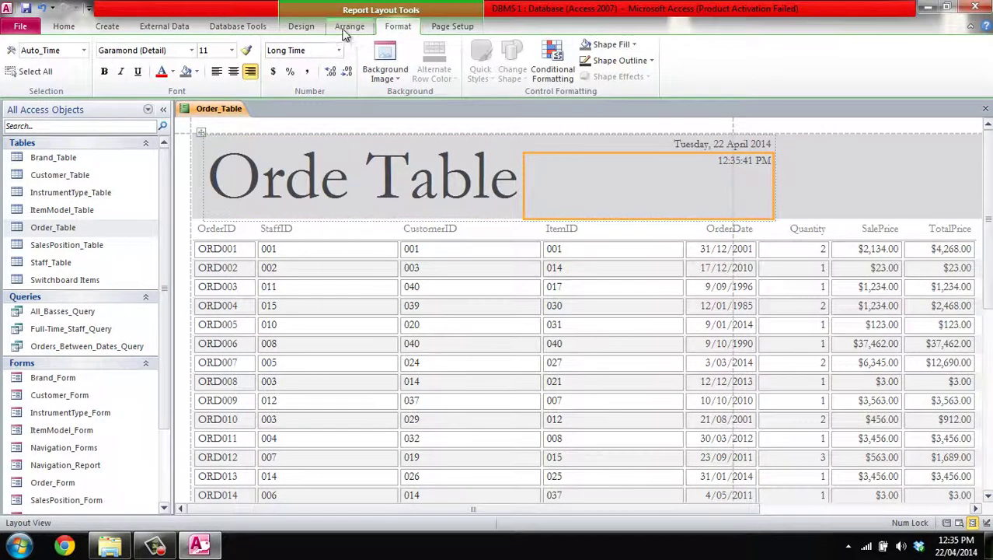
pyautogui.click(350, 25)
# Rearrange the report's detail fields, moving the StaffID values above the ItemID values and the CustomerID values under the StaffID heading.
pyautogui.click(280, 261)
pyautogui.scroll(-3, 280, 264)
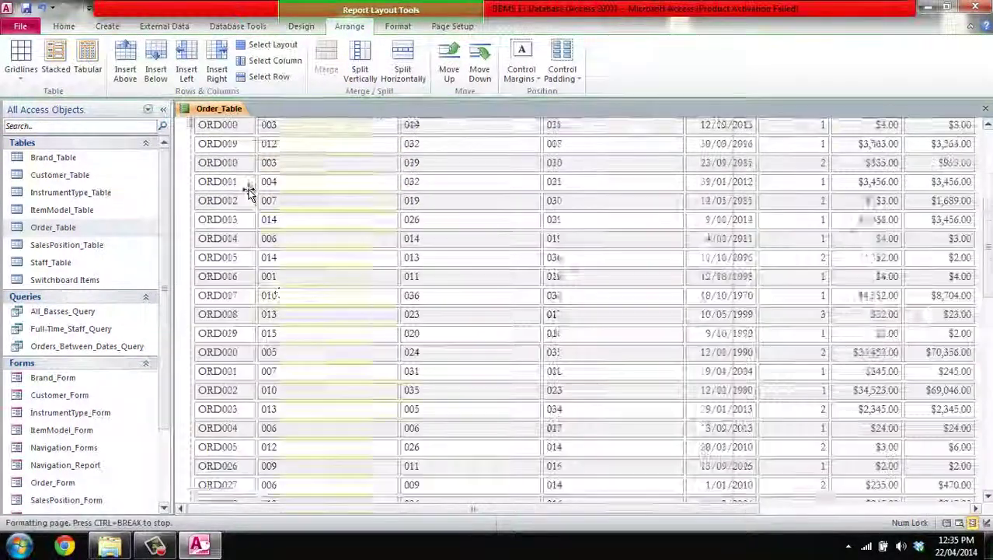
pyautogui.moveTo(268, 143); pyautogui.dragTo(465, 228)
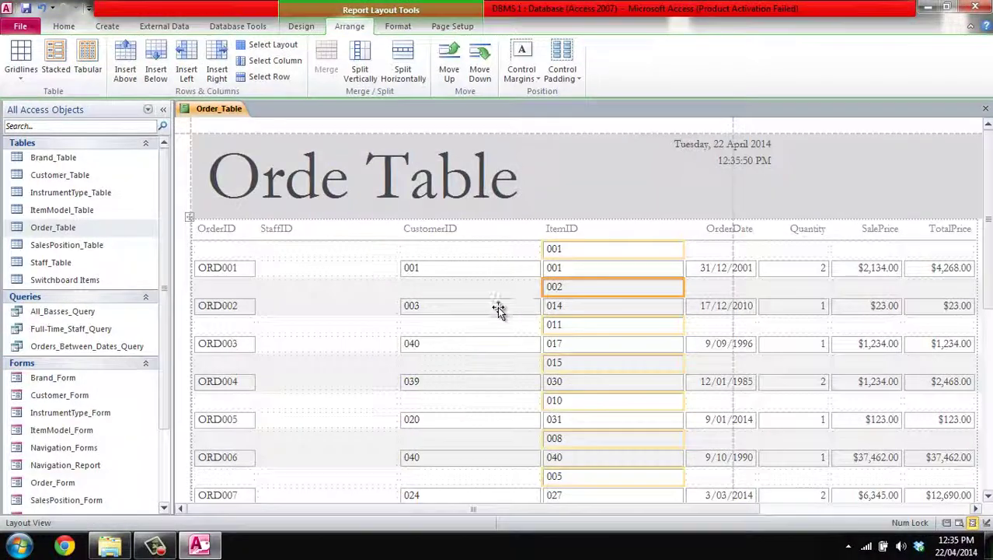
# Close the Order_Table report without saving it.
pyautogui.rightClick(208, 96)
pyautogui.rightClick(200, 109)
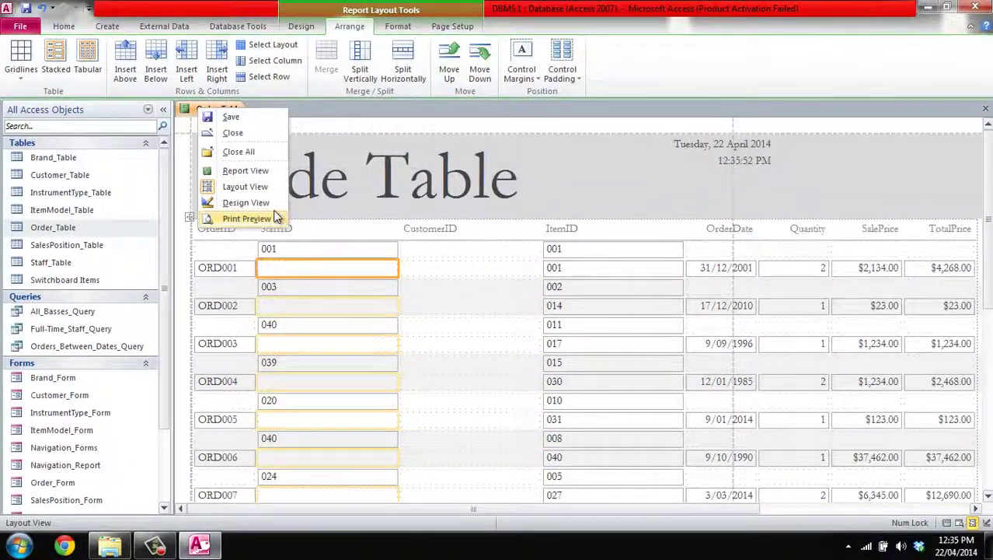
pyautogui.click(242, 133)
pyautogui.click(509, 309)
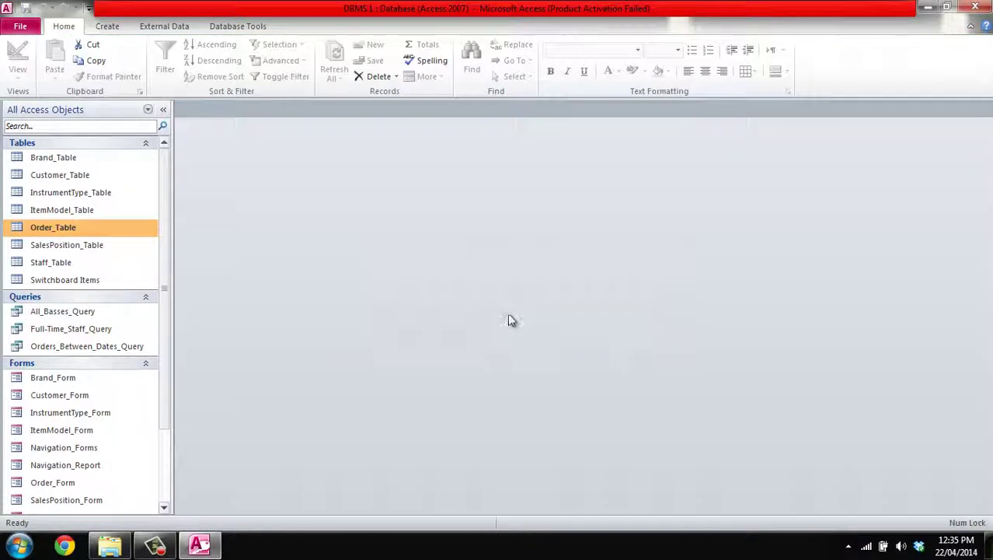